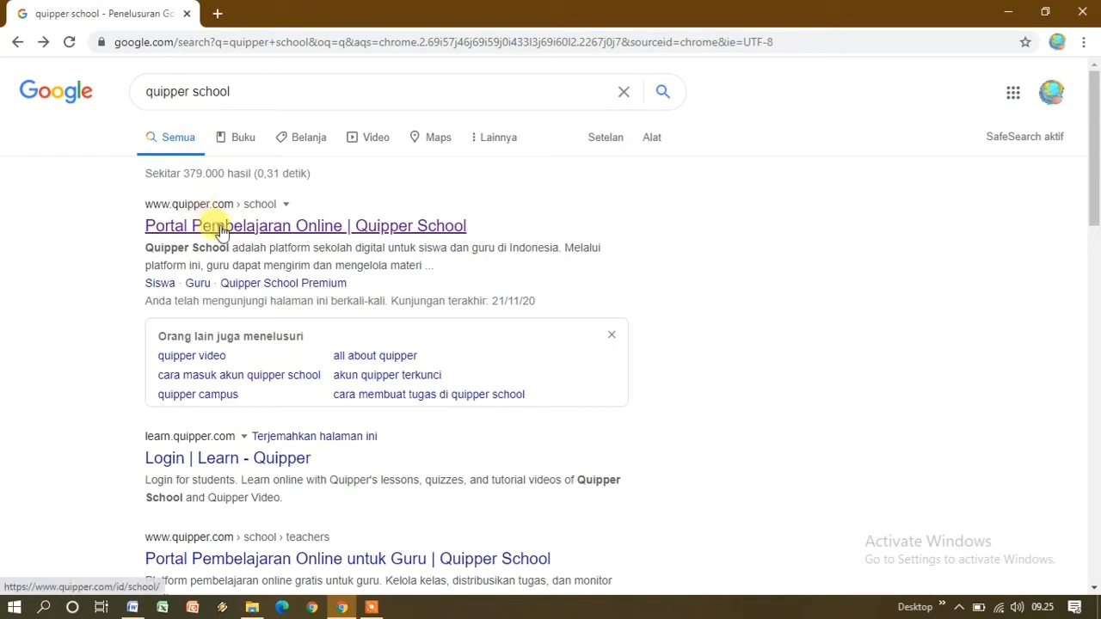
# Step: Open the Quipper School site from the search results and log in to the teacher portal (Portal Guru) with the prefilled account
pyautogui.click(222, 228)
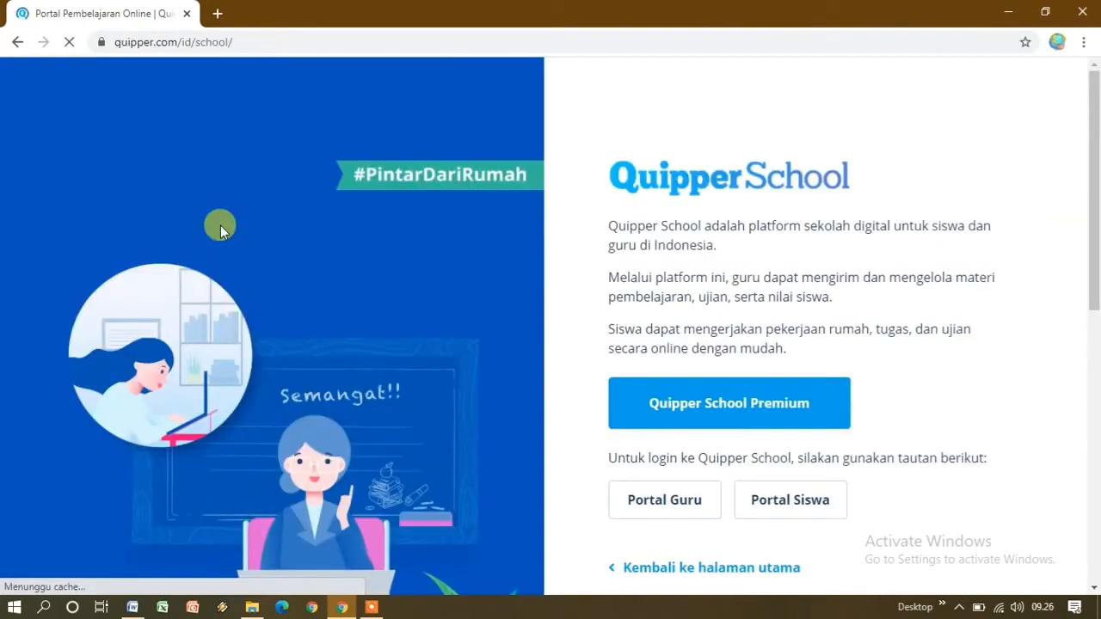
pyautogui.click(654, 508)
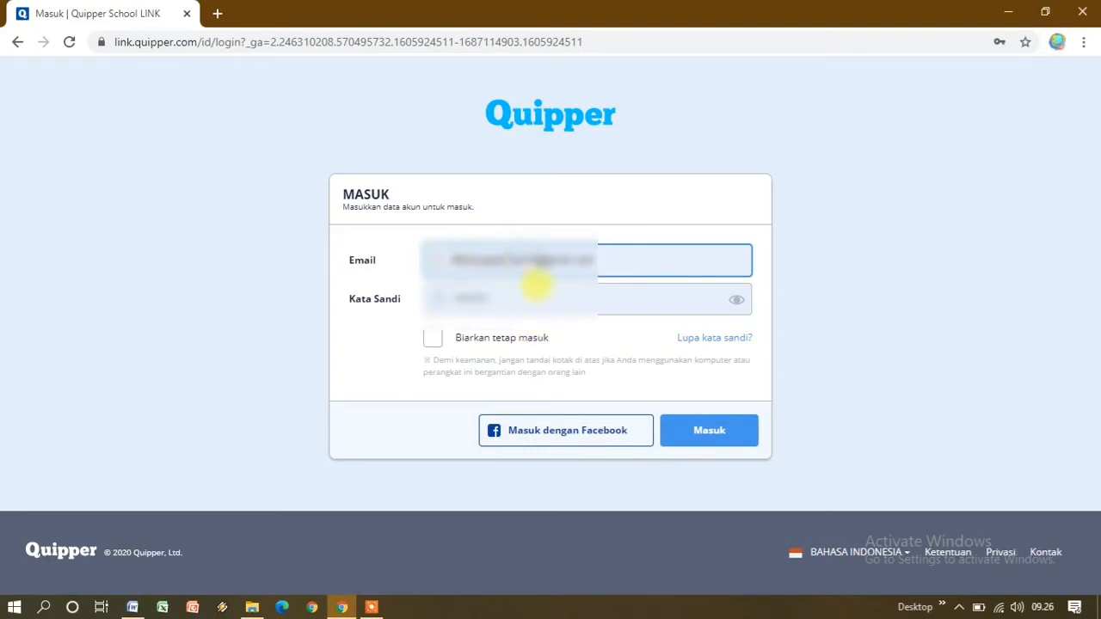
pyautogui.click(685, 440)
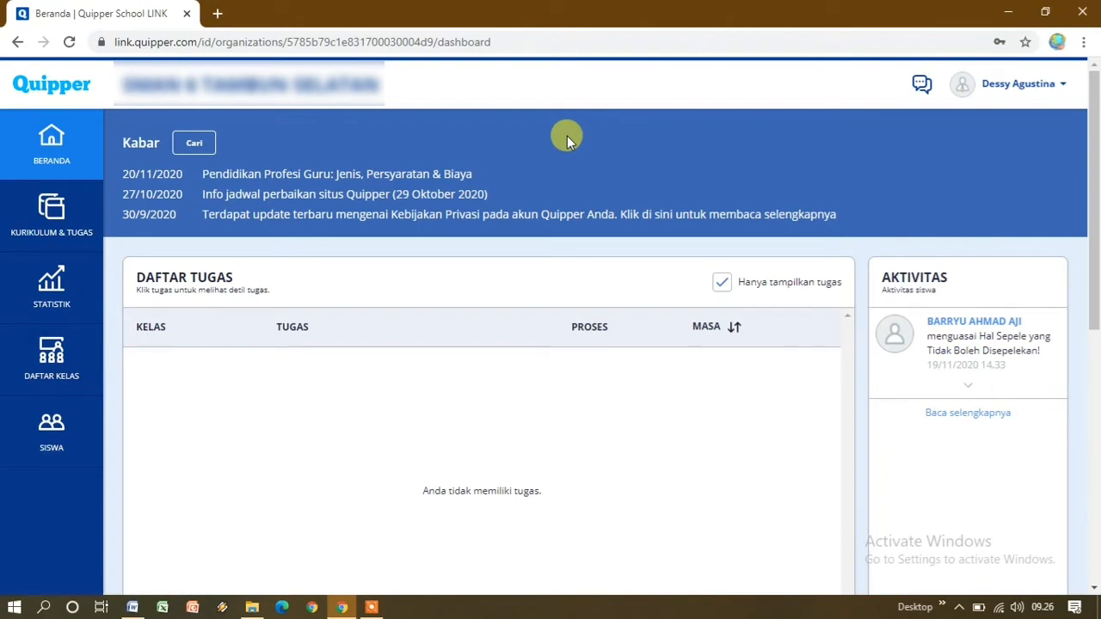
# Step: Open Q-Create from the teacher account and switch its display language to Bahasa Indonesia
pyautogui.click(1061, 86)
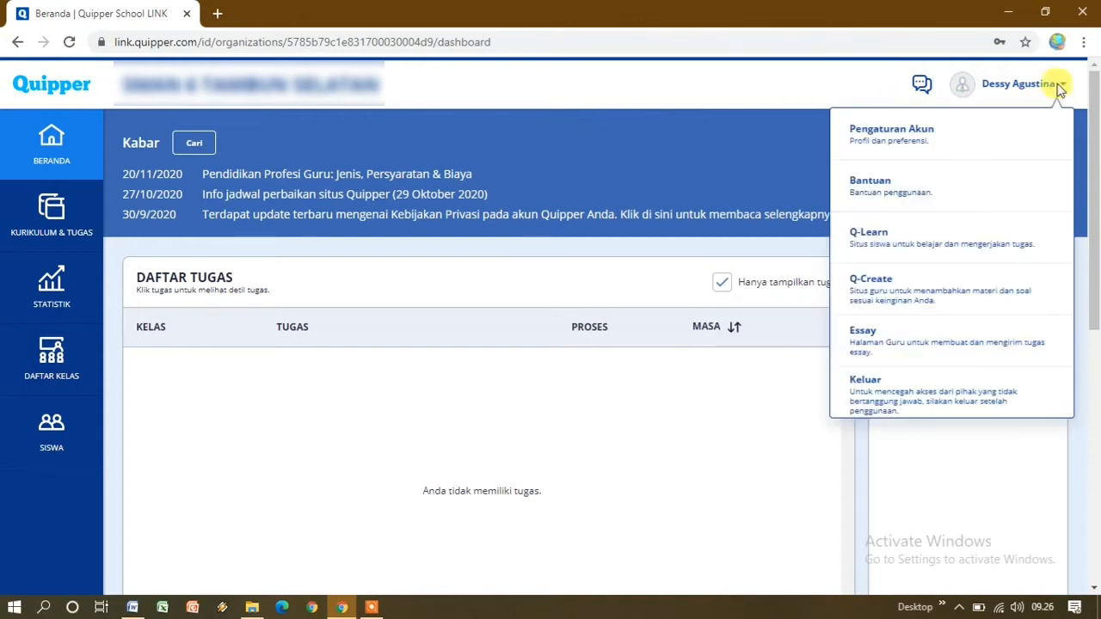
pyautogui.click(899, 297)
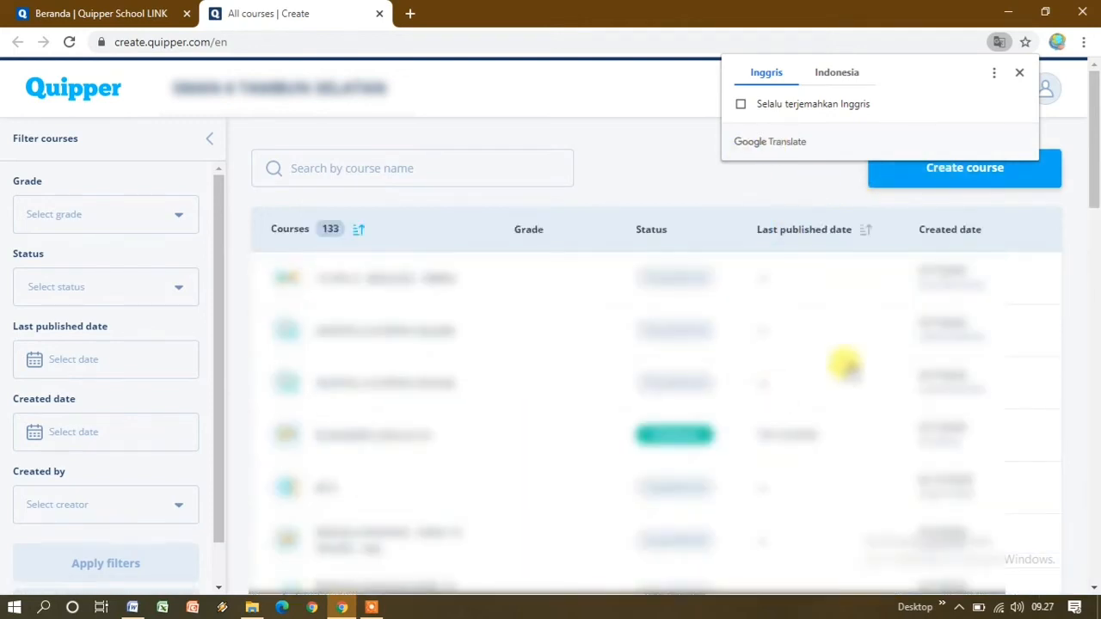
pyautogui.scroll(-5, 878, 327)
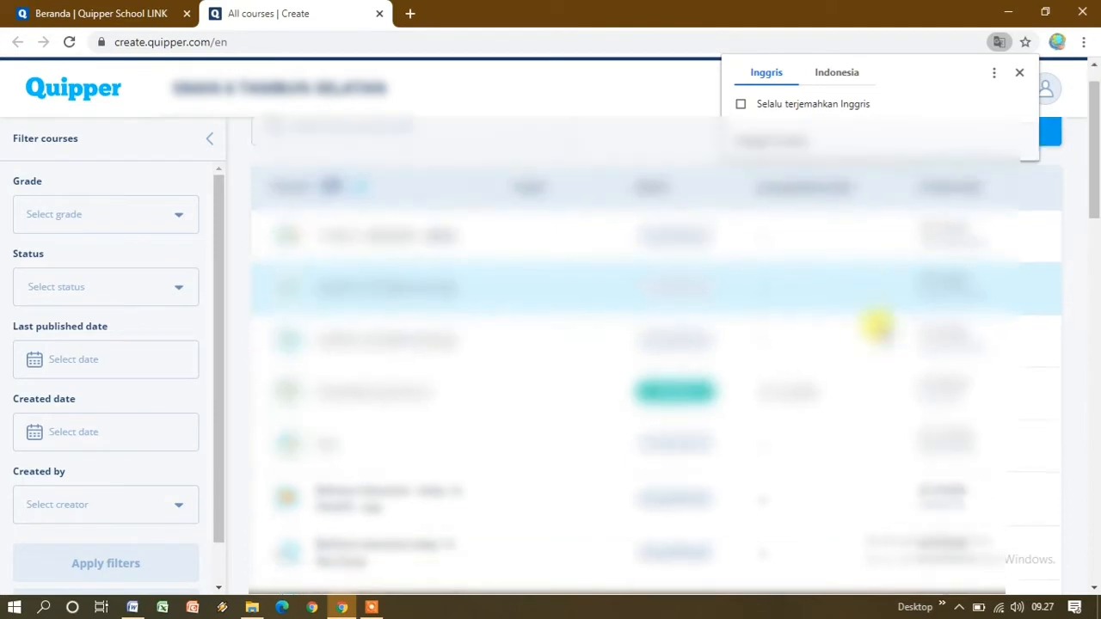
pyautogui.scroll(-10, 878, 327)
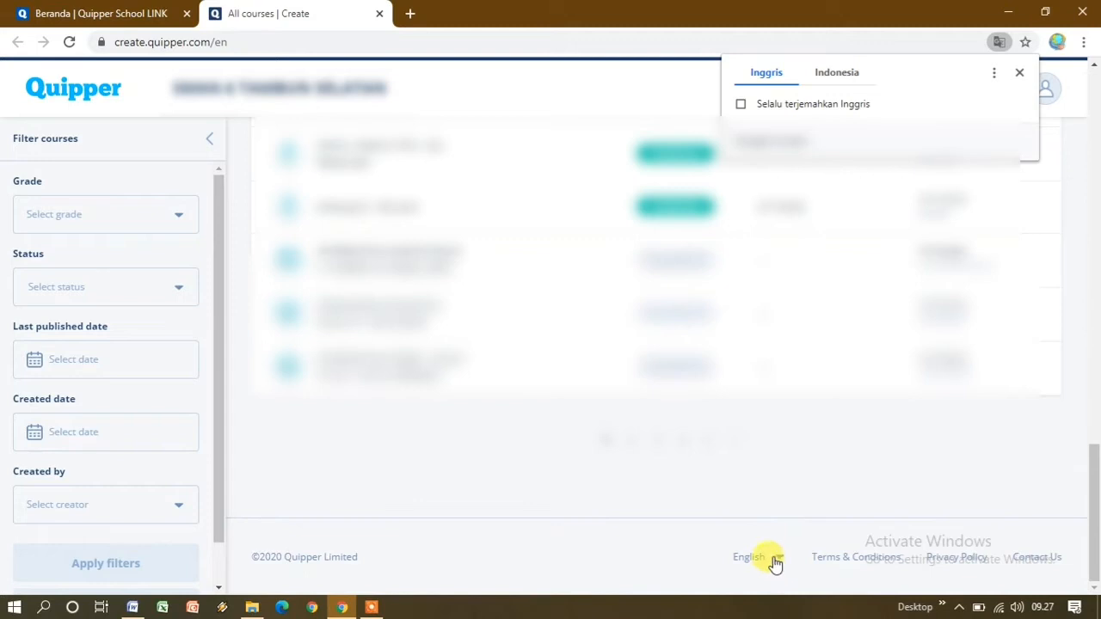
pyautogui.click(771, 557)
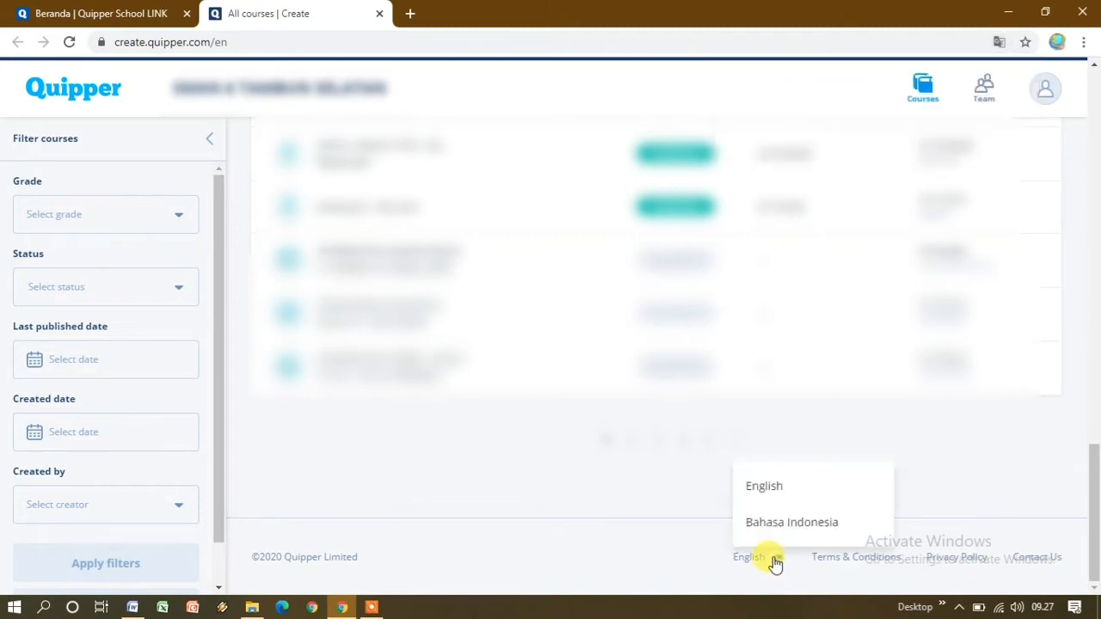
pyautogui.click(780, 526)
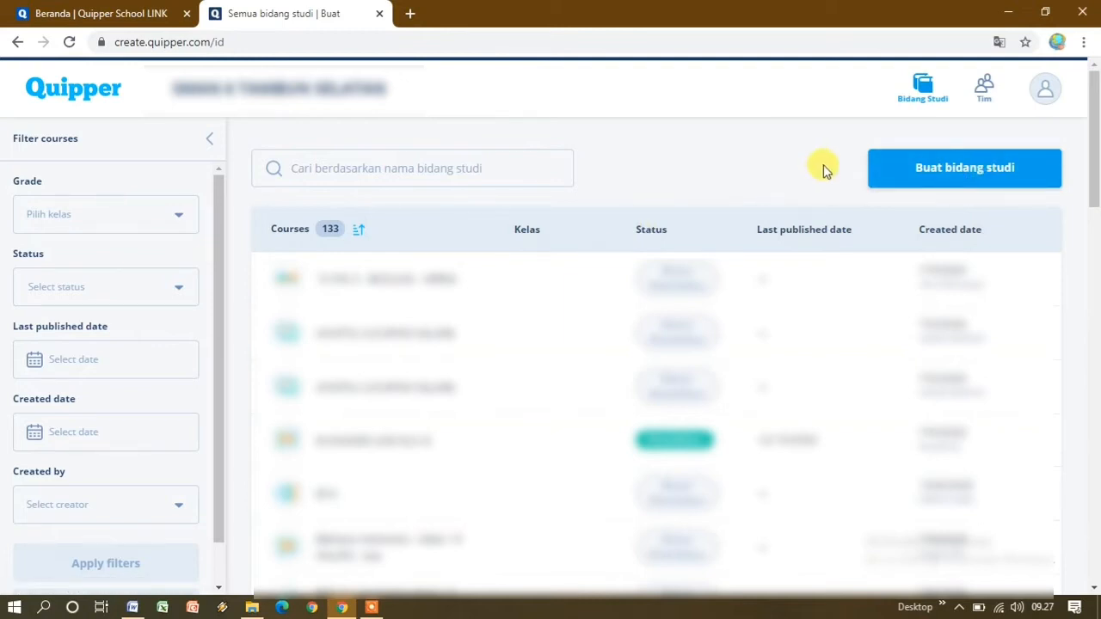
# Step: Start a new course (bidang studi) and name it "PTS GEOGRAFI KELAS 10 (UJI COBA)"
pyautogui.click(955, 175)
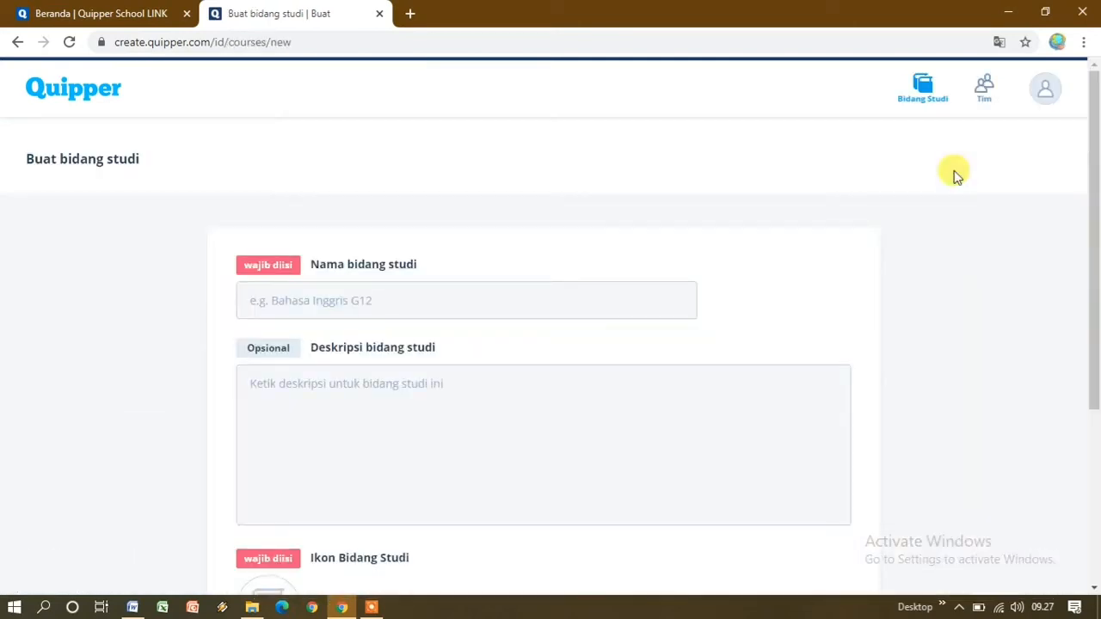
pyautogui.click(338, 299)
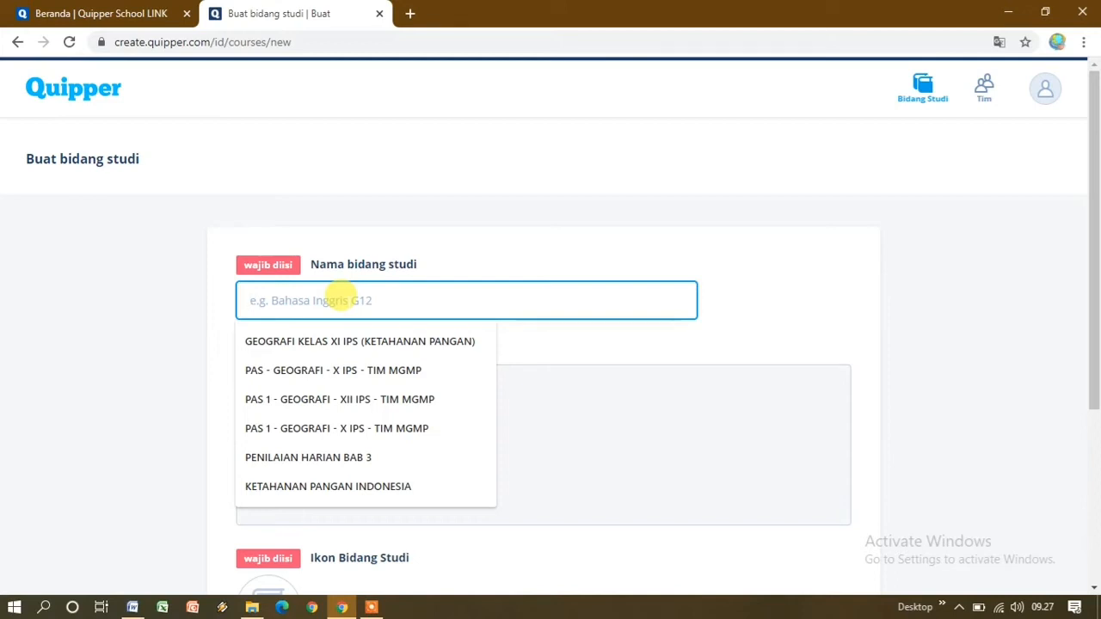
pyautogui.write('PTS')
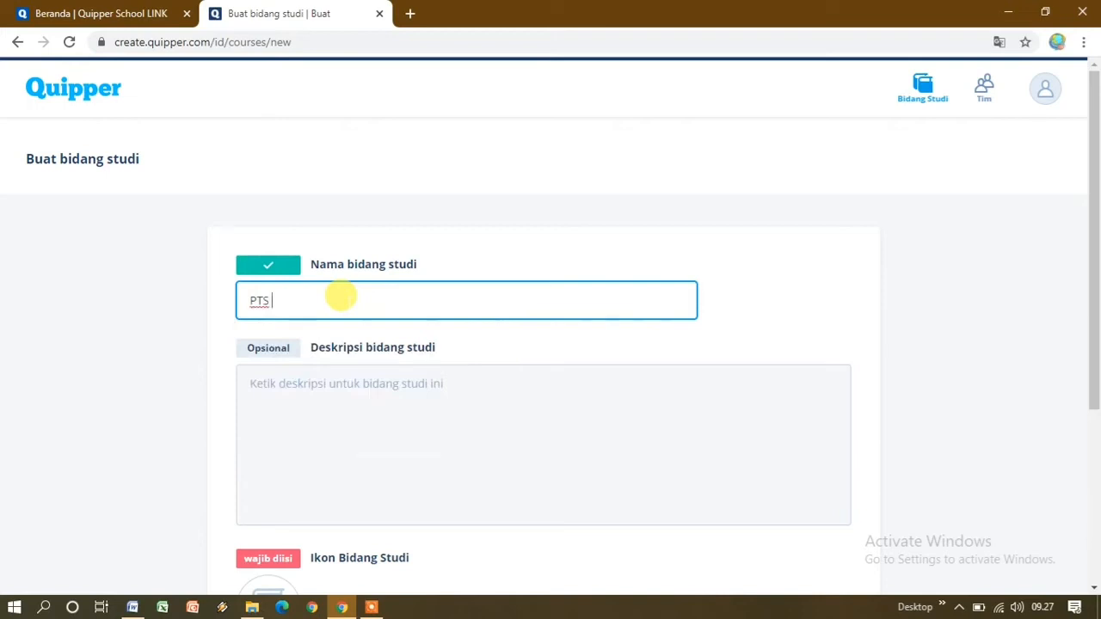
pyautogui.write(' GEOGRAFI KELAS')
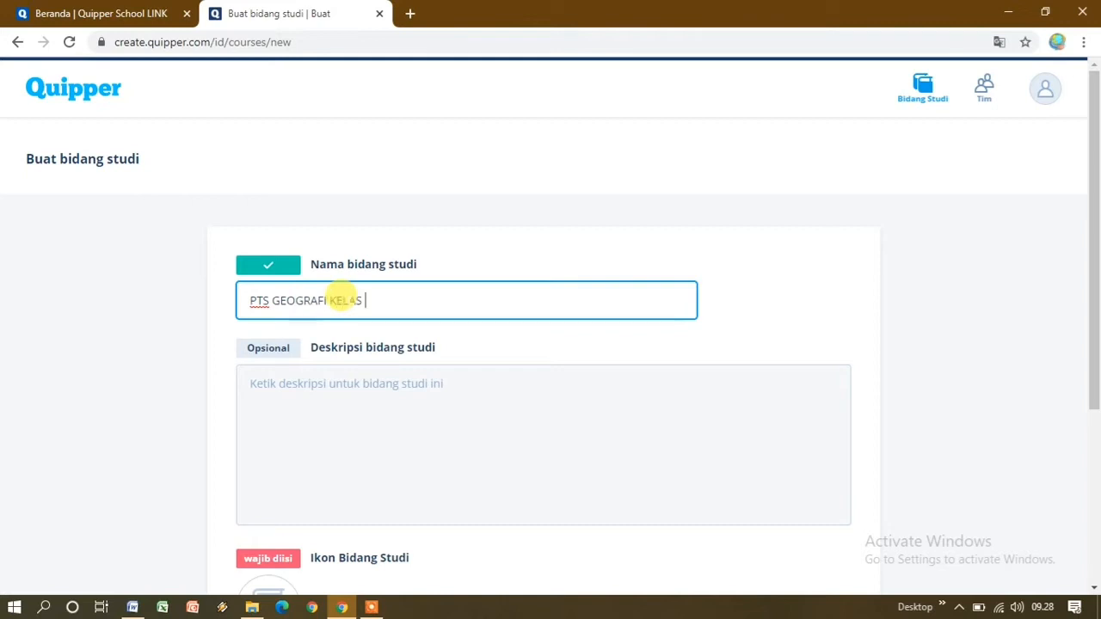
pyautogui.write(' 10 (UJI COBA)')
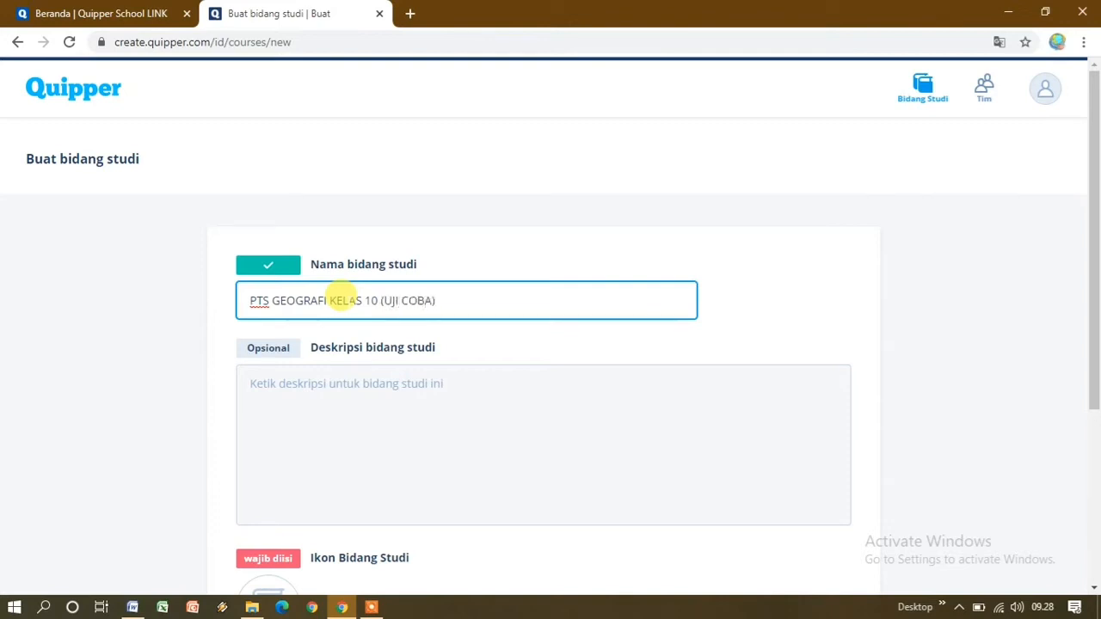
# Step: Choose the Book icon for the course, leave its description empty, and create the course
pyautogui.scroll(-2, 340, 299)
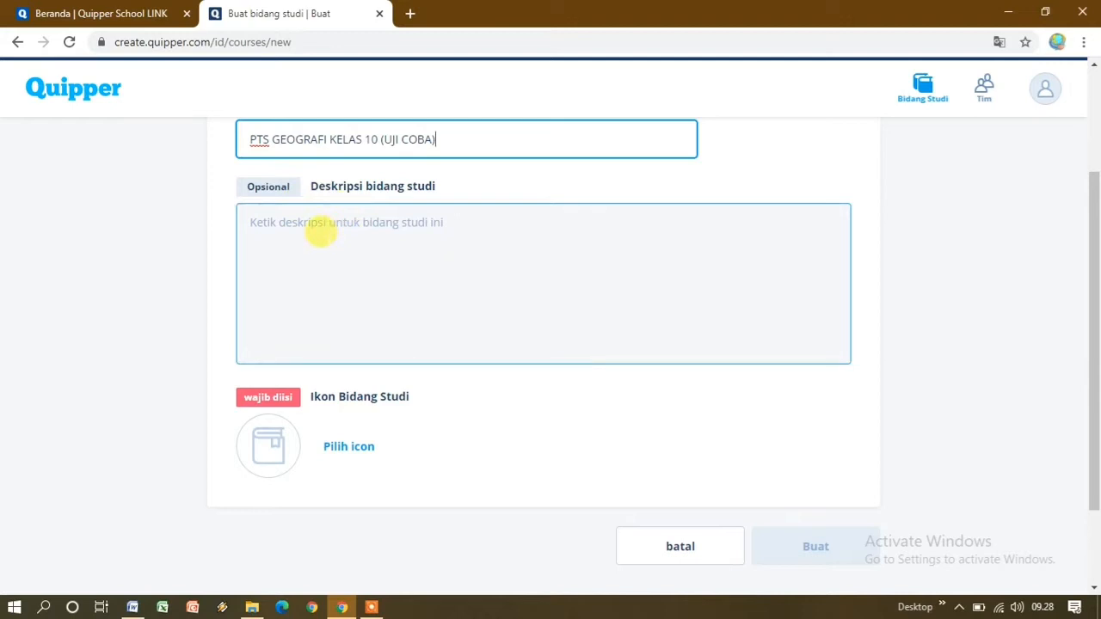
pyautogui.click(345, 447)
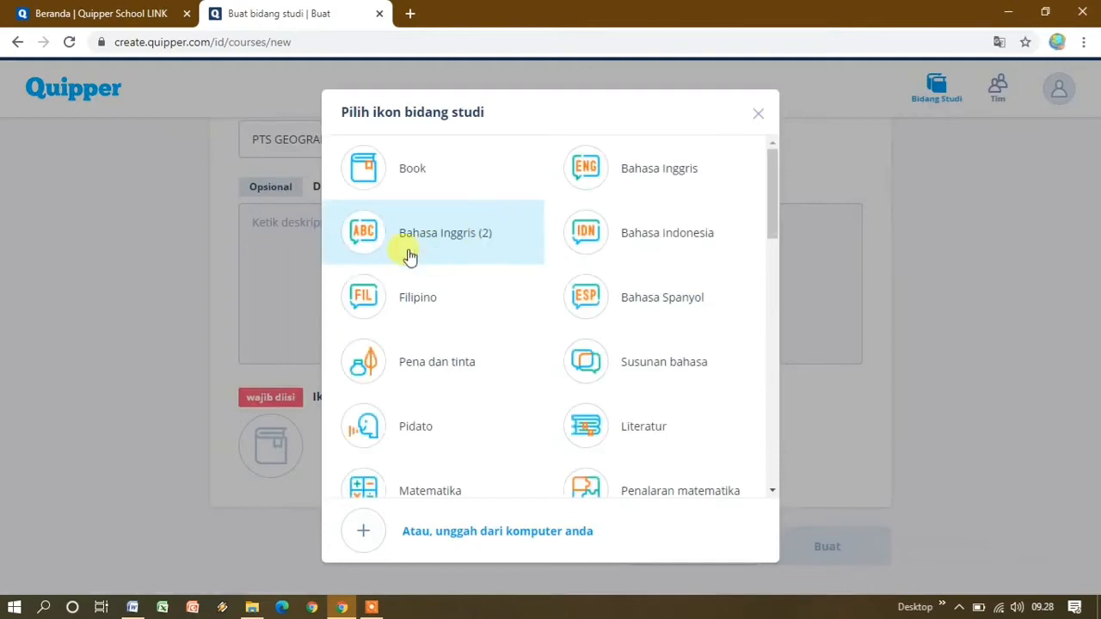
pyautogui.click(412, 176)
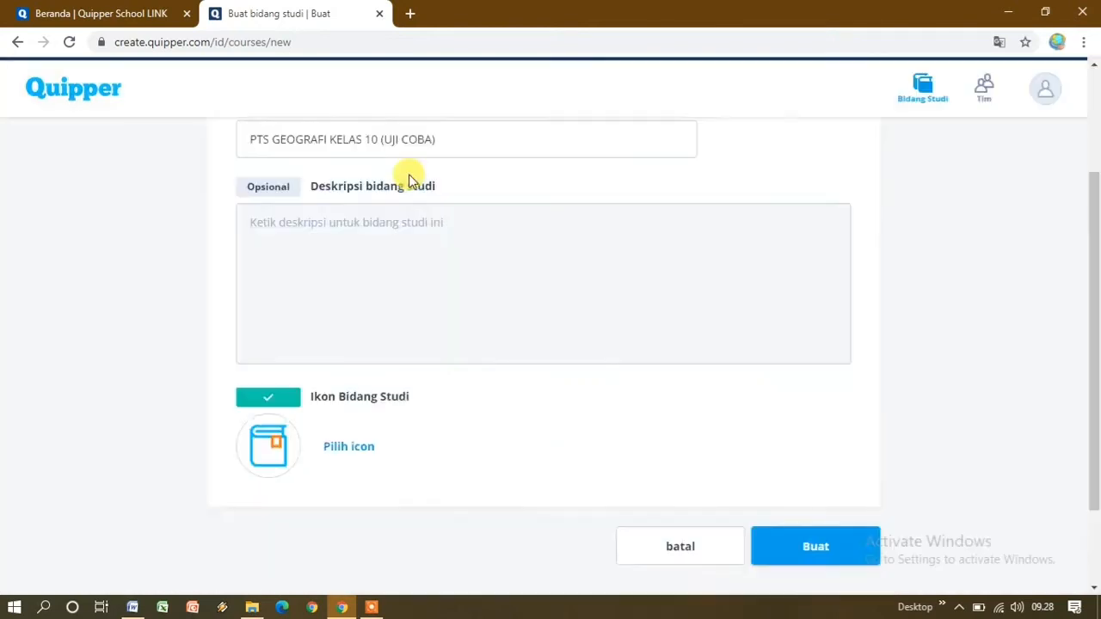
pyautogui.click(359, 454)
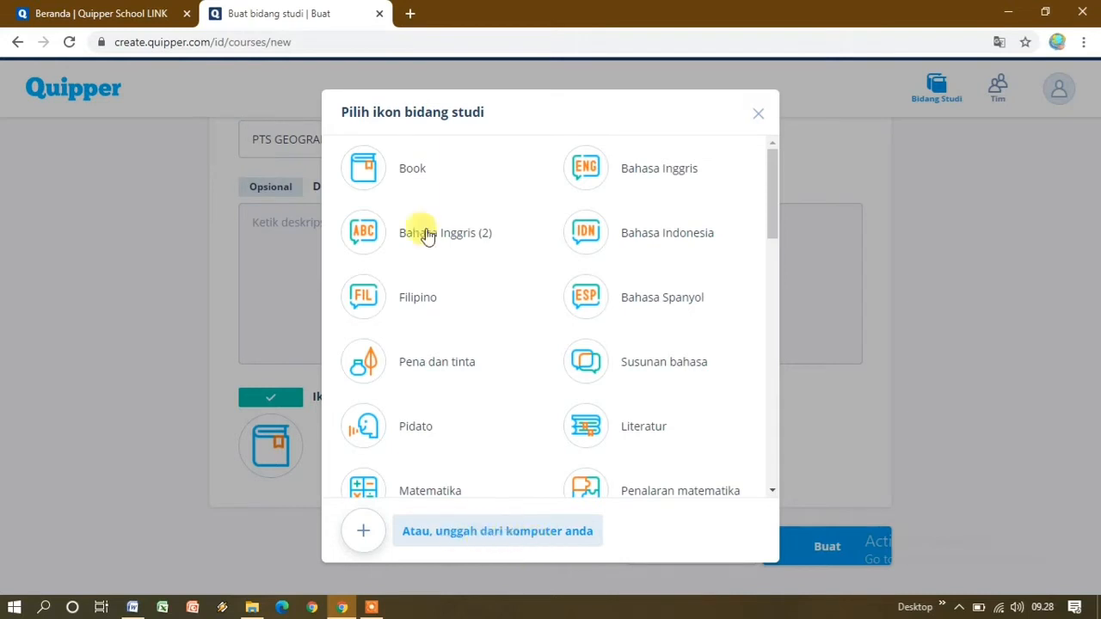
pyautogui.click(411, 172)
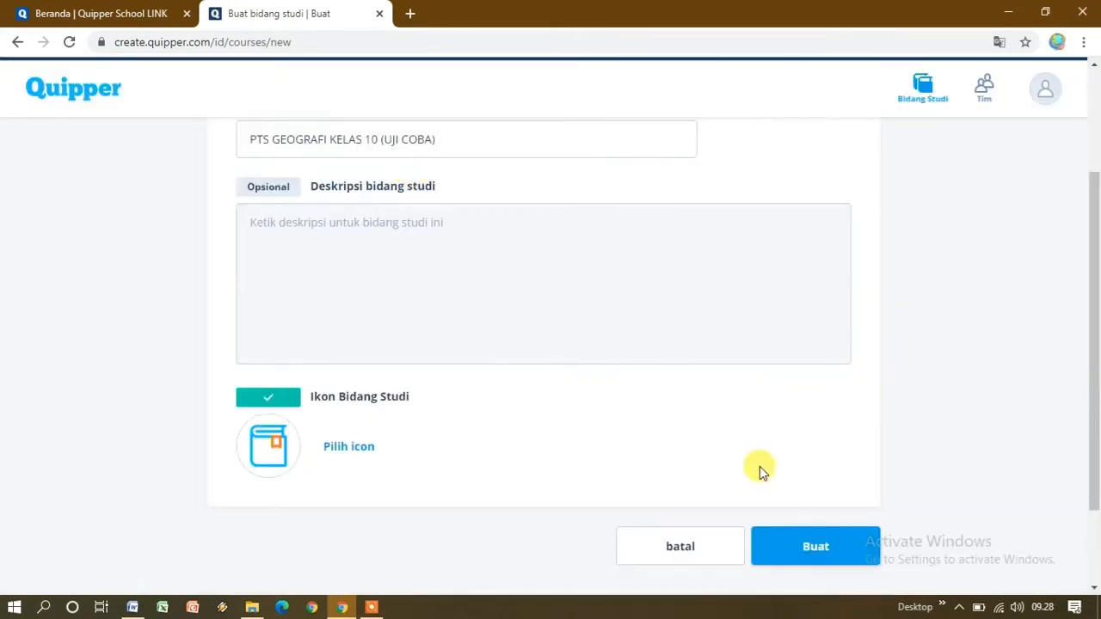
pyautogui.scroll(-2, 774, 465)
pyautogui.click(810, 441)
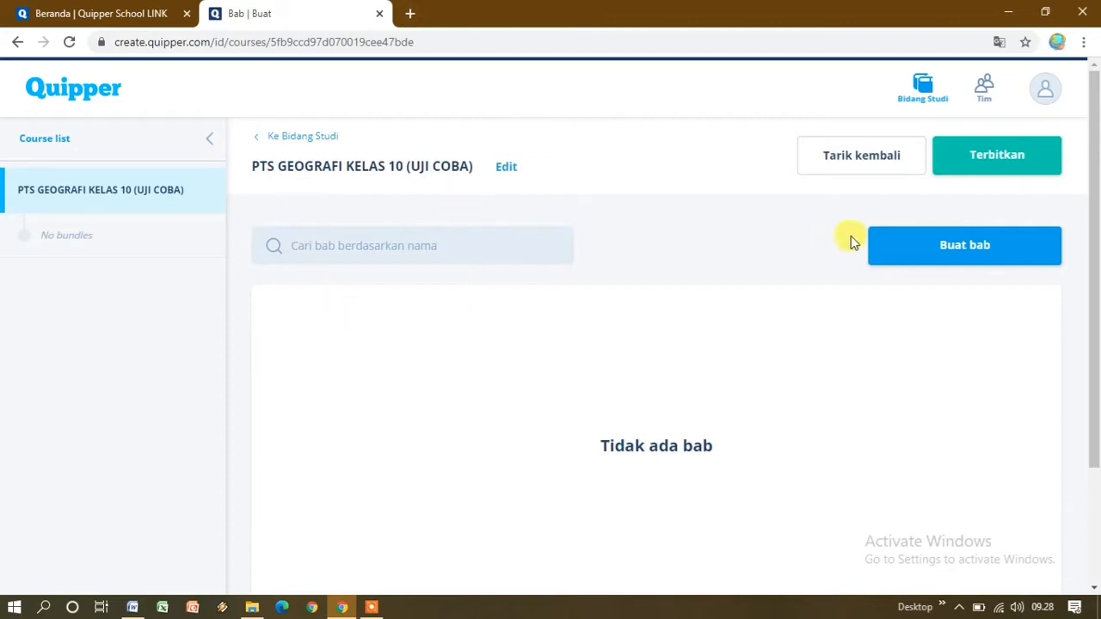
# Step: Create a chapter (bab) named "PTS GEOGRAFI KELAS 10 (UJI COBA)" in the new course, without a description
pyautogui.click(909, 246)
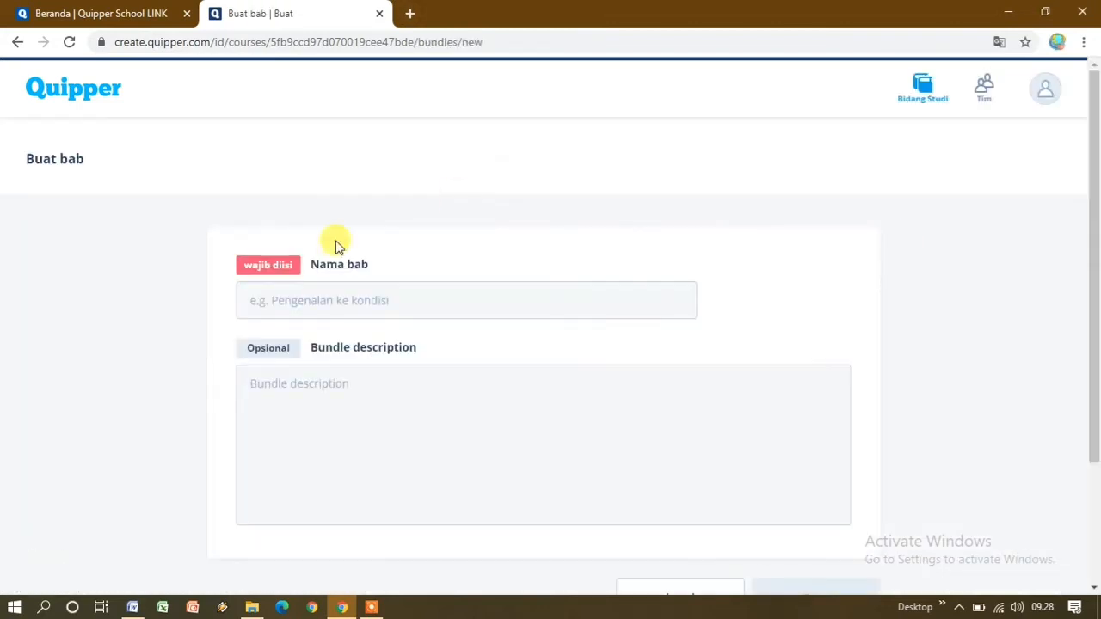
pyautogui.click(314, 300)
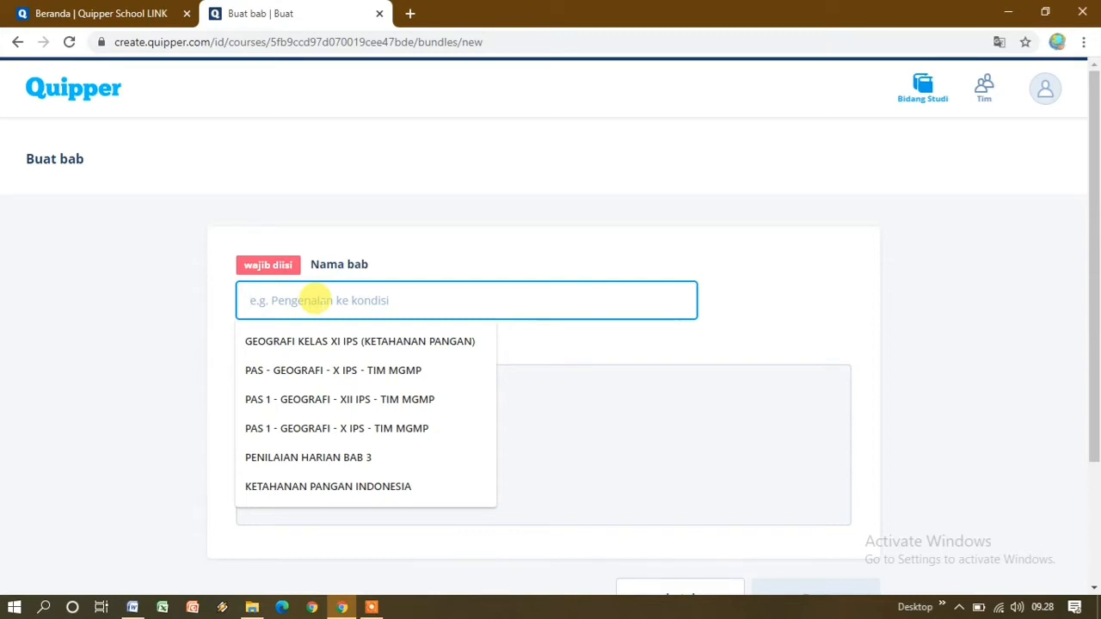
pyautogui.write('P')
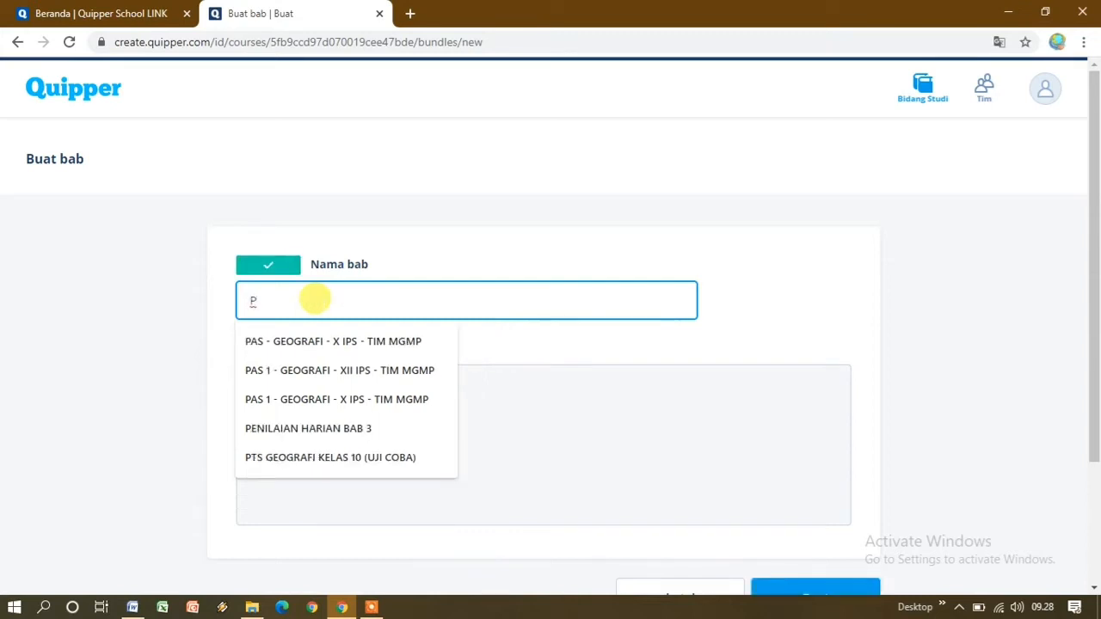
pyautogui.write('T')
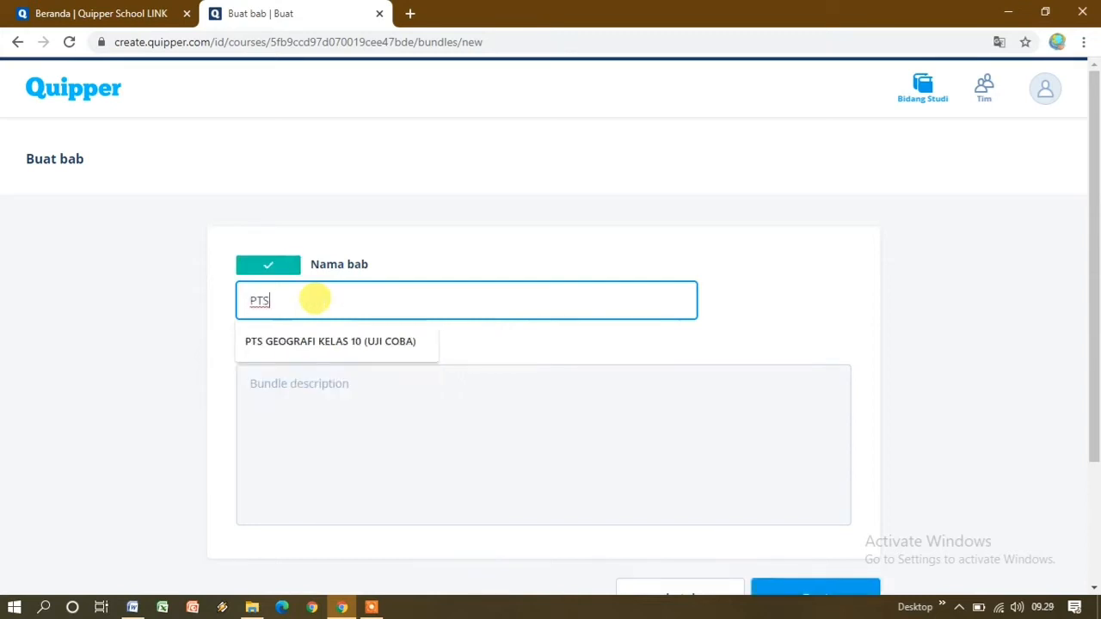
pyautogui.write('S')
pyautogui.click(325, 341)
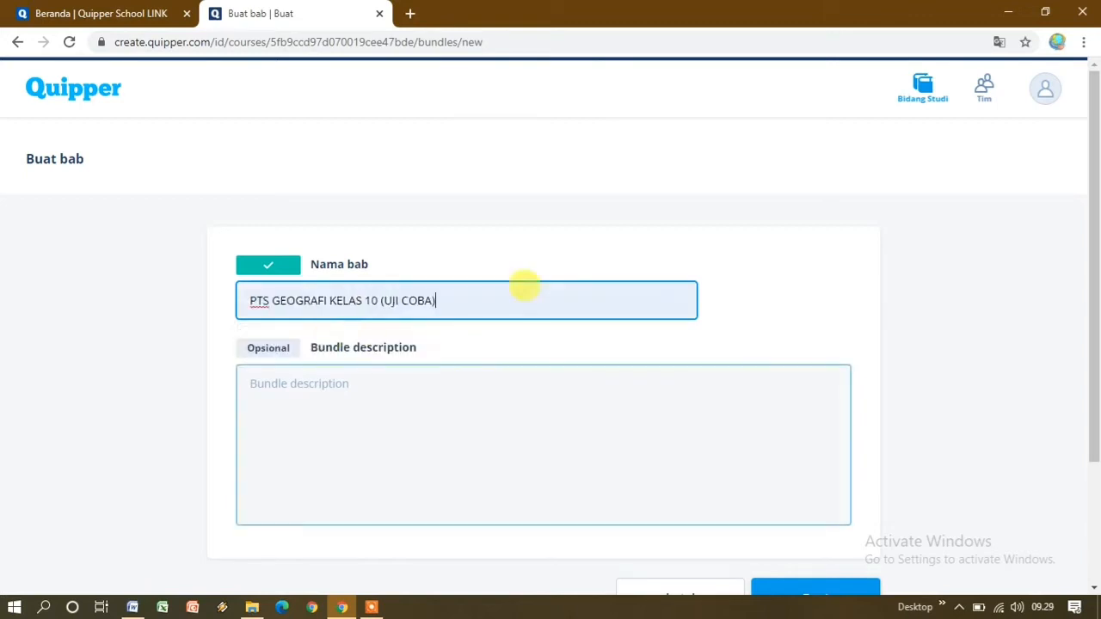
pyautogui.scroll(-2, 447, 279)
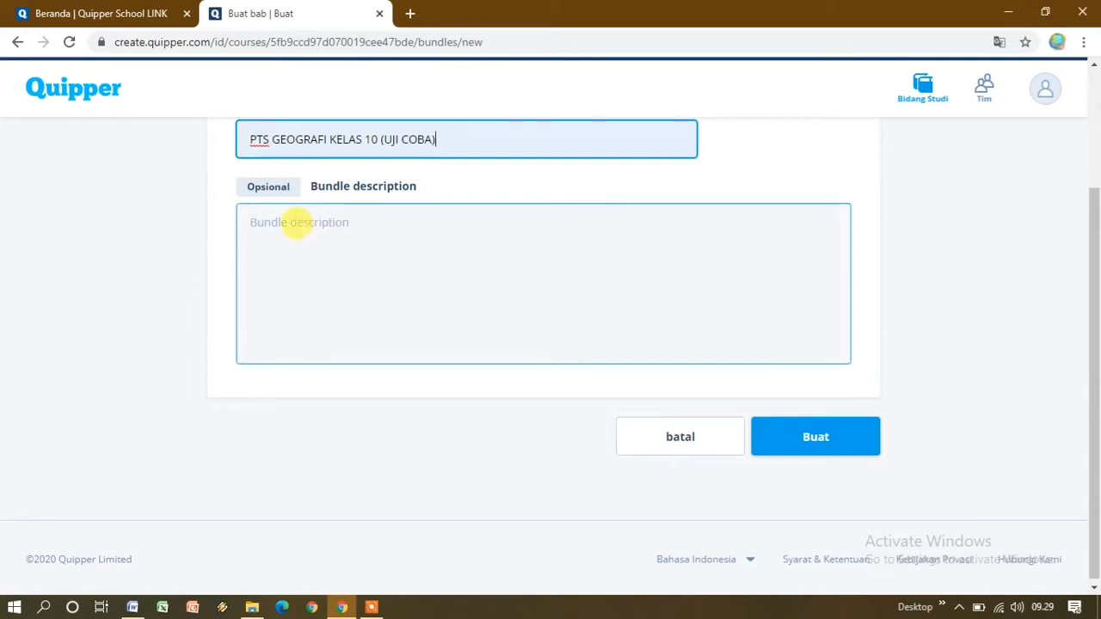
pyautogui.click(764, 439)
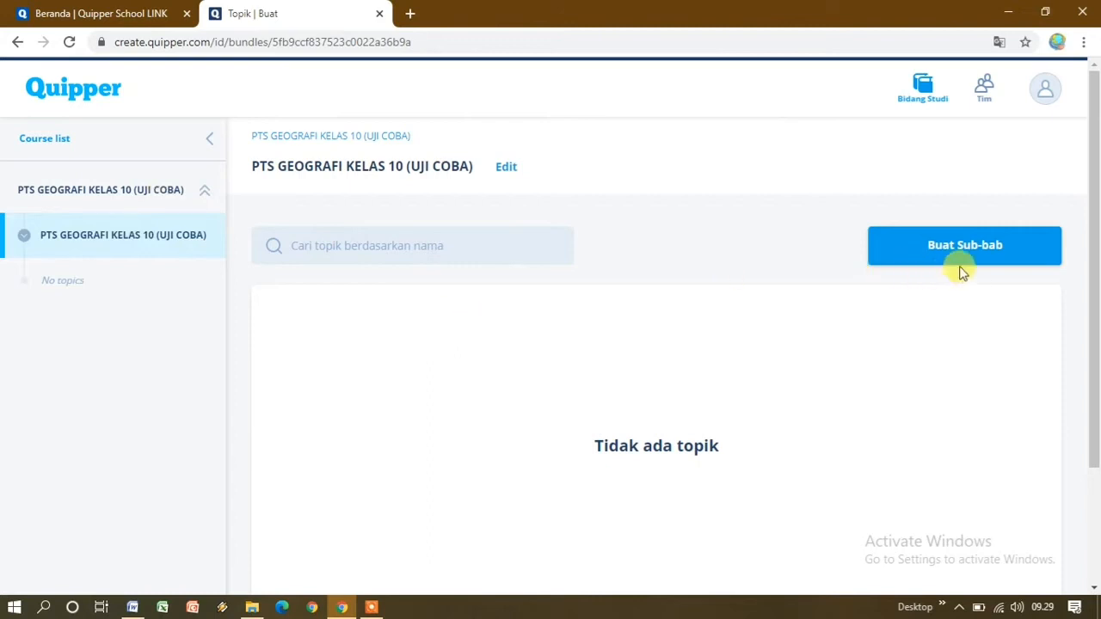
# Step: Create a sub-chapter (Sub-bab) named "PTS GEOGRAFI KELAS 10 (UJI COBA)" inside the chapter
pyautogui.click(978, 256)
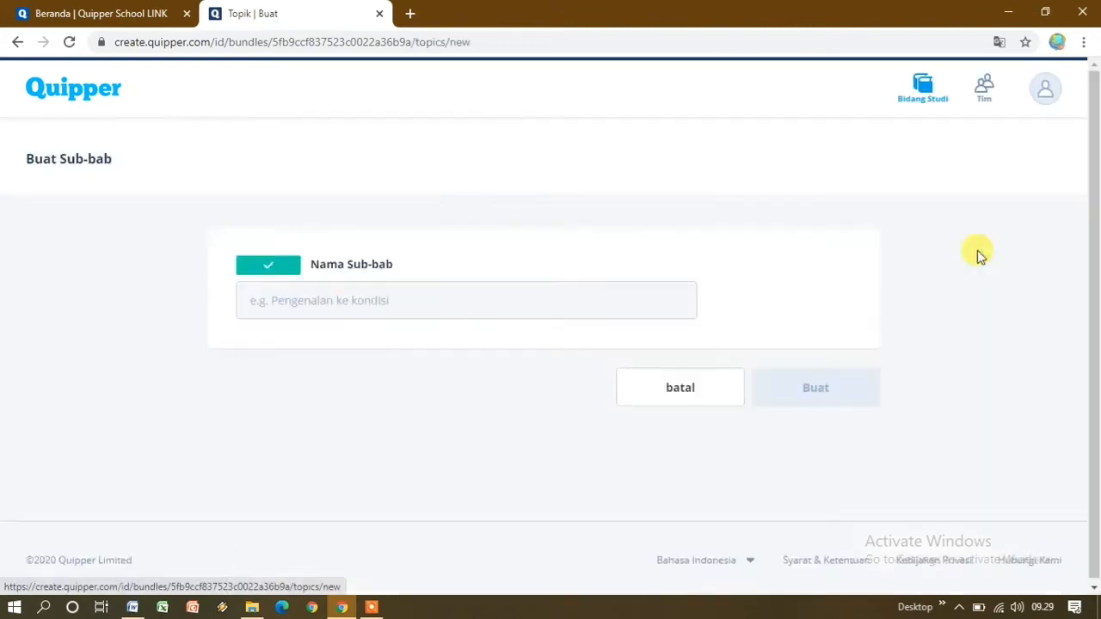
pyautogui.click(382, 303)
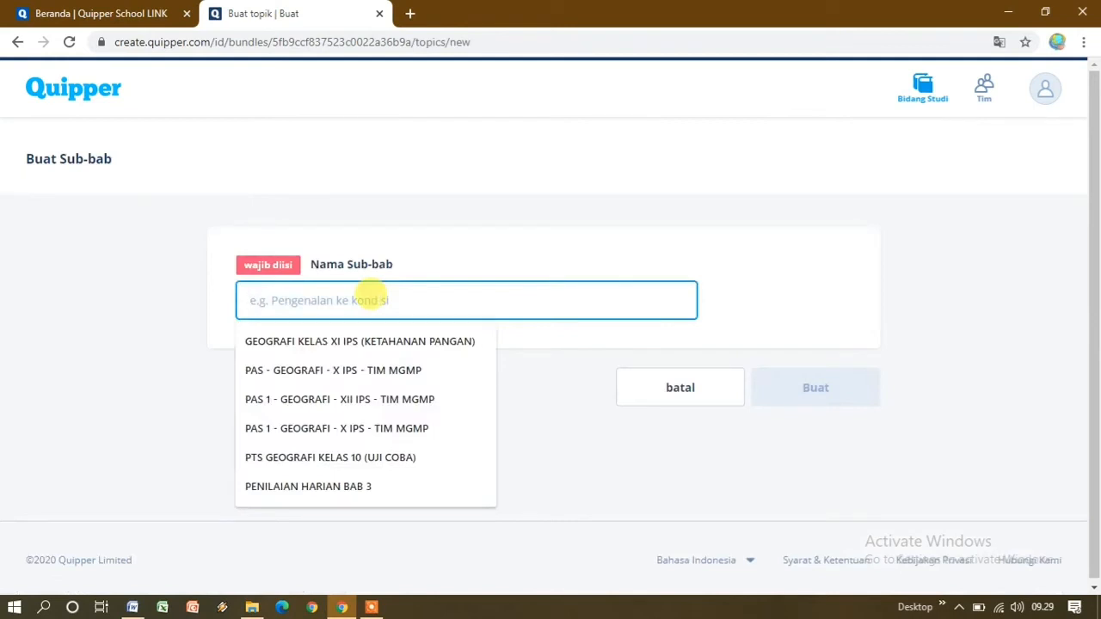
pyautogui.write('PTS GEOGRAFI KELAS 10 (UJI COBA')
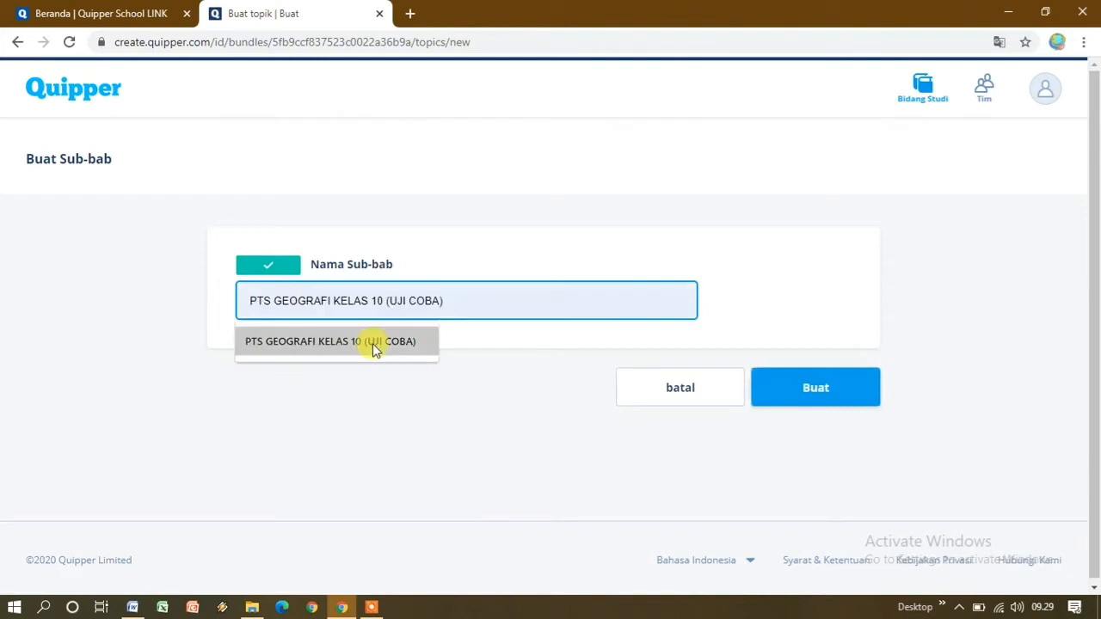
pyautogui.click(373, 343)
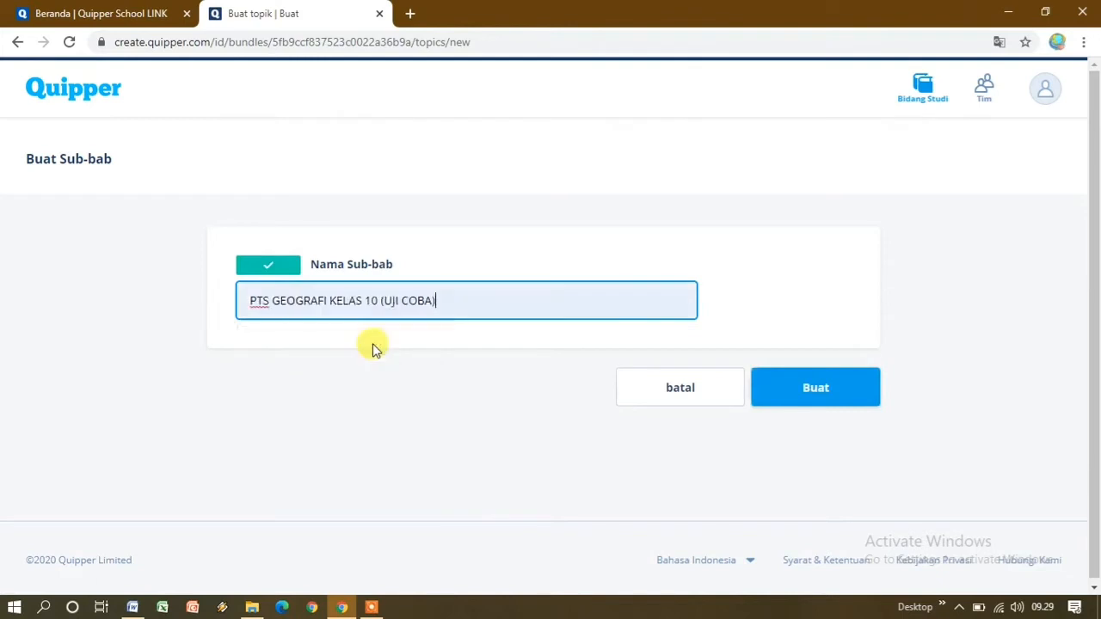
pyautogui.click(828, 393)
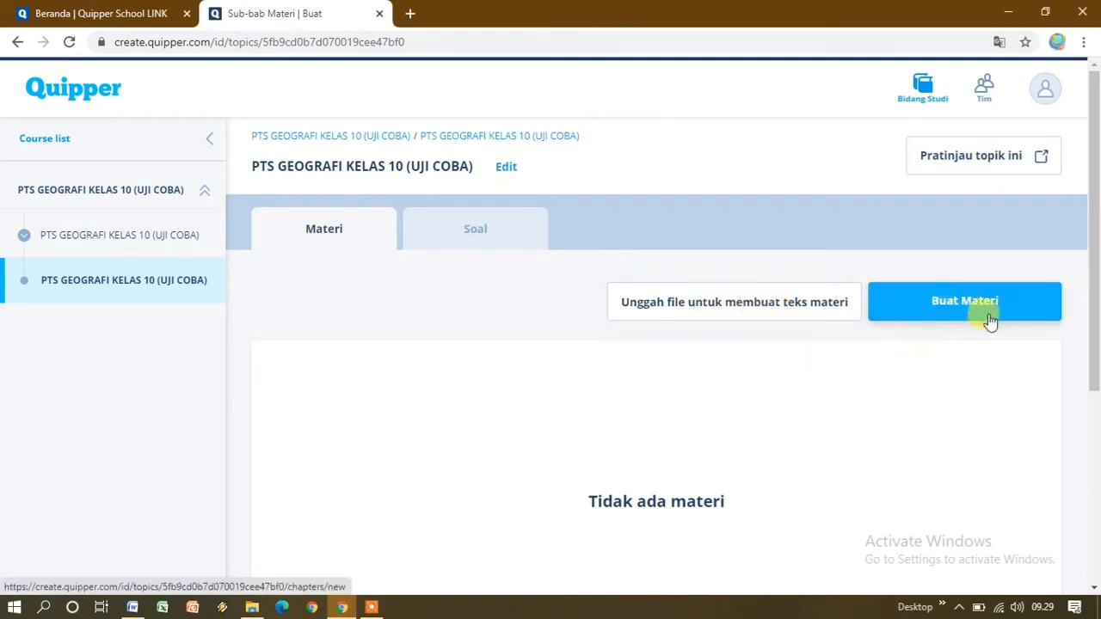
# Step: In the sub-chapter's question (Soal) settings, allow automatic shuffling of answer choices and let teachers shuffle questions for assignments
pyautogui.click(473, 232)
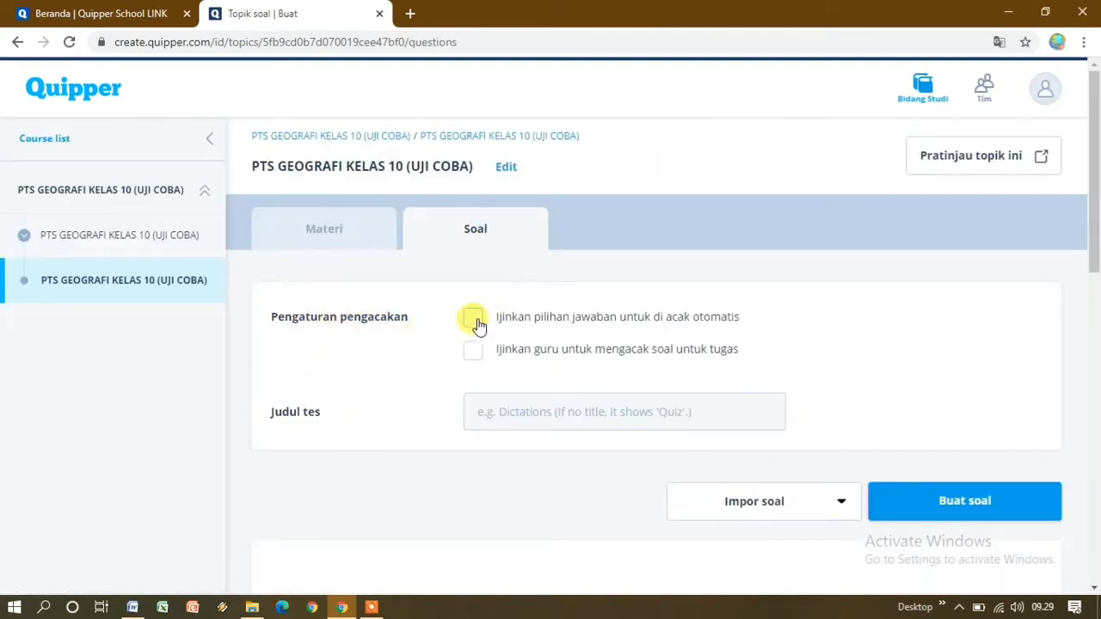
pyautogui.click(513, 322)
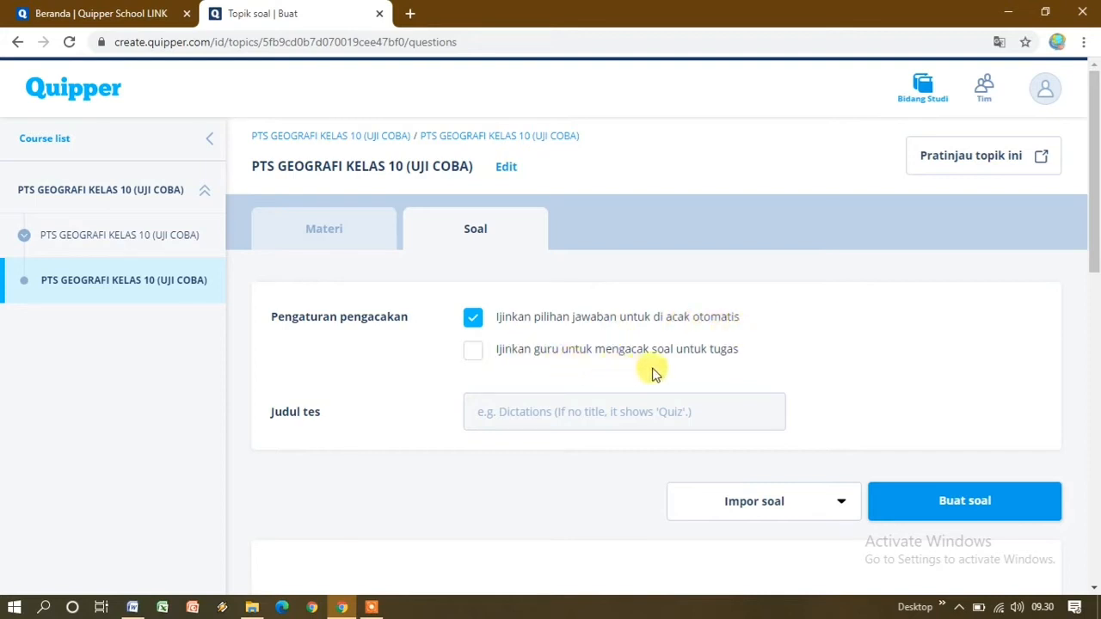
pyautogui.click(474, 353)
pyautogui.scroll(-1, 602, 362)
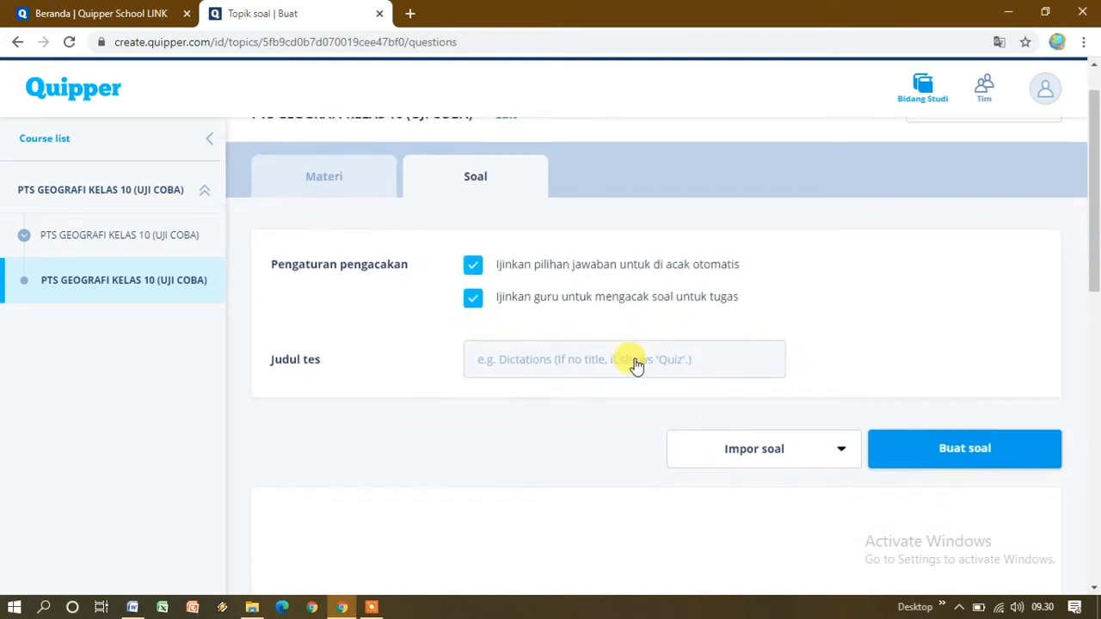
# Step: Start importing questions into the sub-chapter from Bidang Studi
pyautogui.scroll(-2, 634, 362)
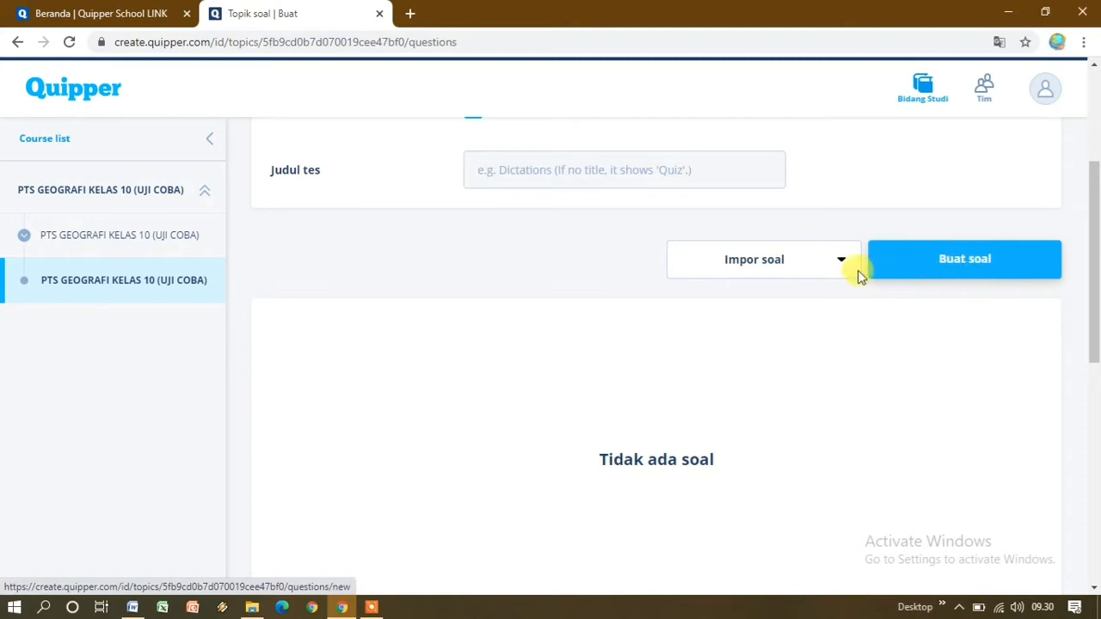
pyautogui.click(792, 269)
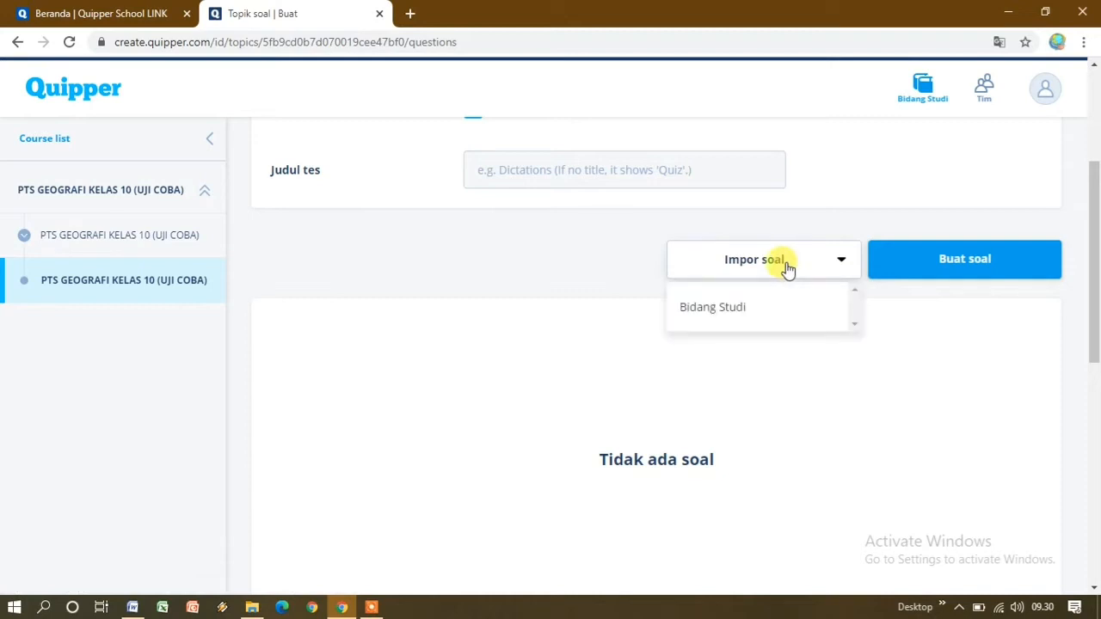
pyautogui.click(739, 313)
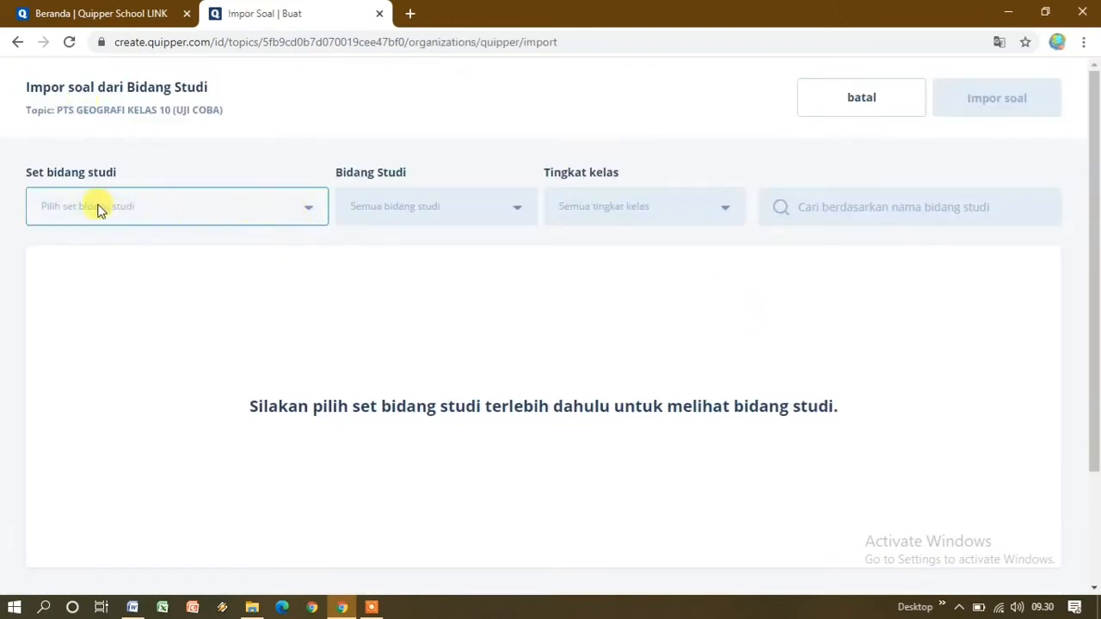
# Step: Choose "[QV] PTS 1 2020/2021 - [Kelas 10] Geografi" as the subject set (Set bidang studi) to import from
pyautogui.click(303, 212)
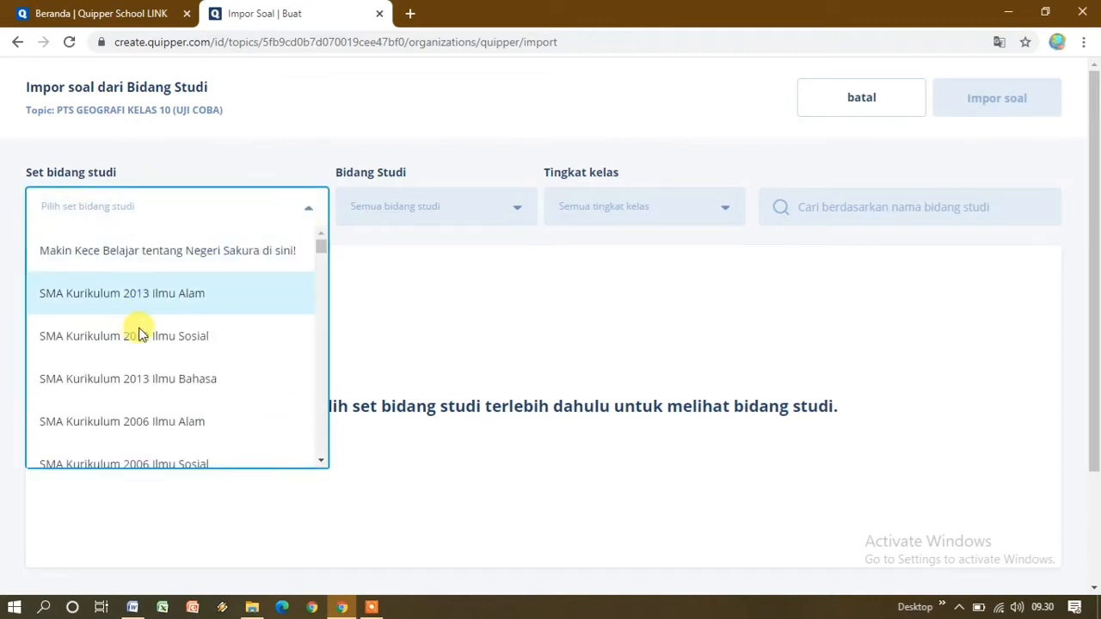
pyautogui.scroll(-1, 142, 331)
pyautogui.scroll(-10, 148, 333)
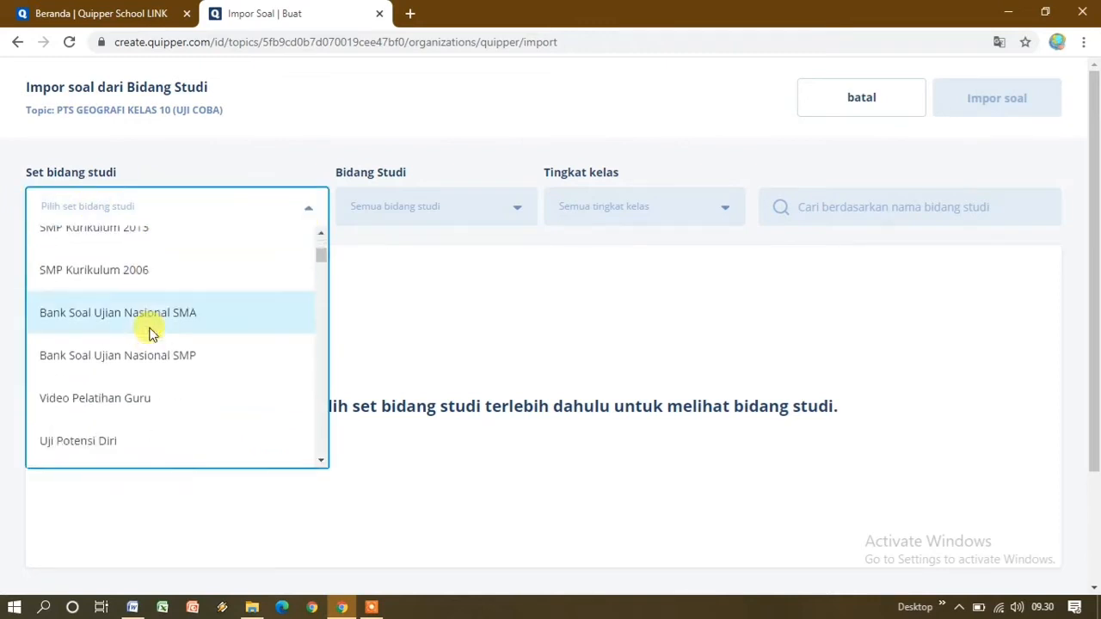
pyautogui.scroll(-10, 149, 334)
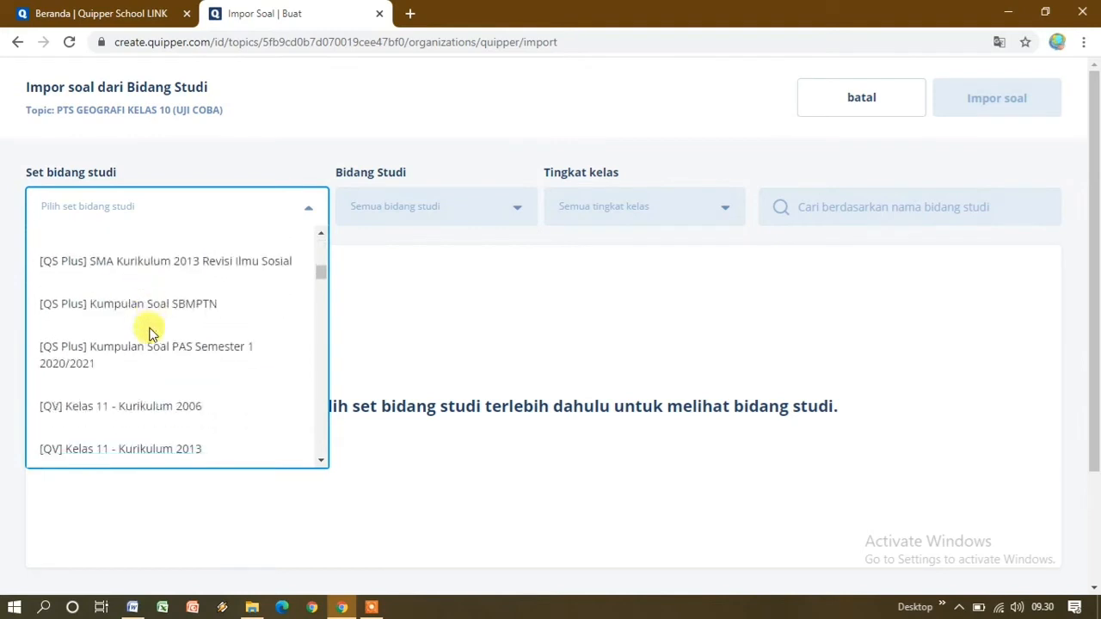
pyautogui.scroll(-3, 148, 334)
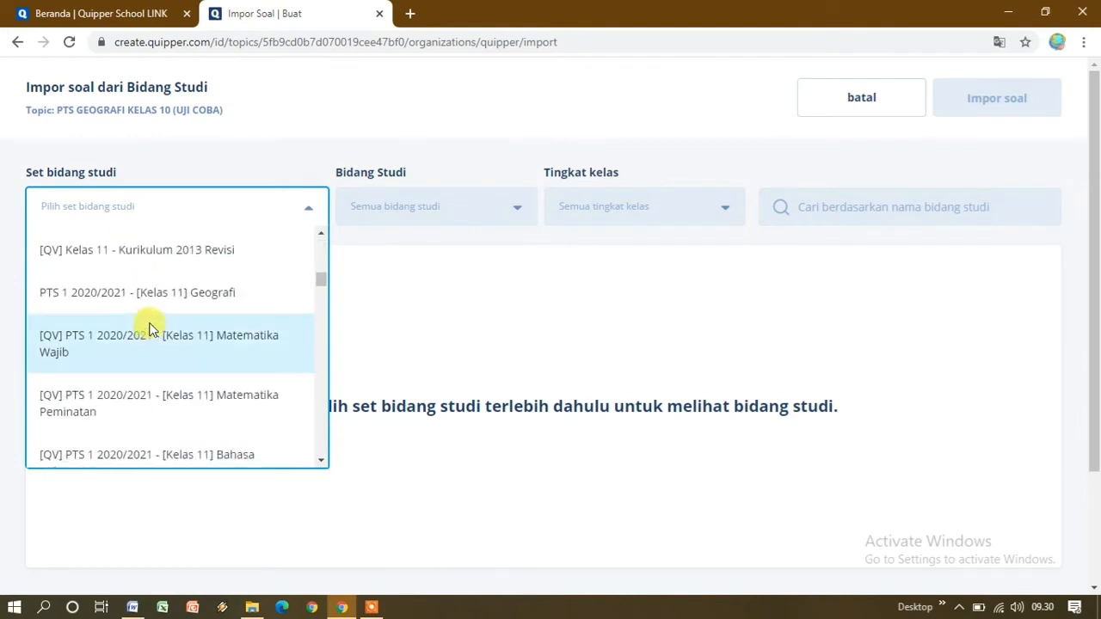
pyautogui.scroll(-4, 153, 307)
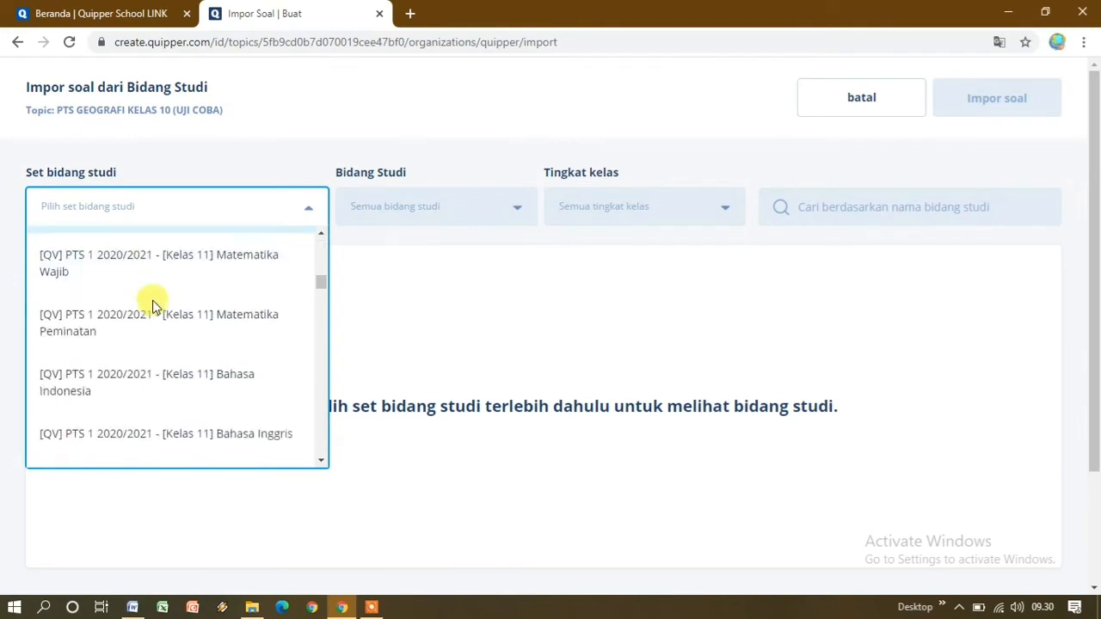
pyautogui.scroll(-1, 153, 307)
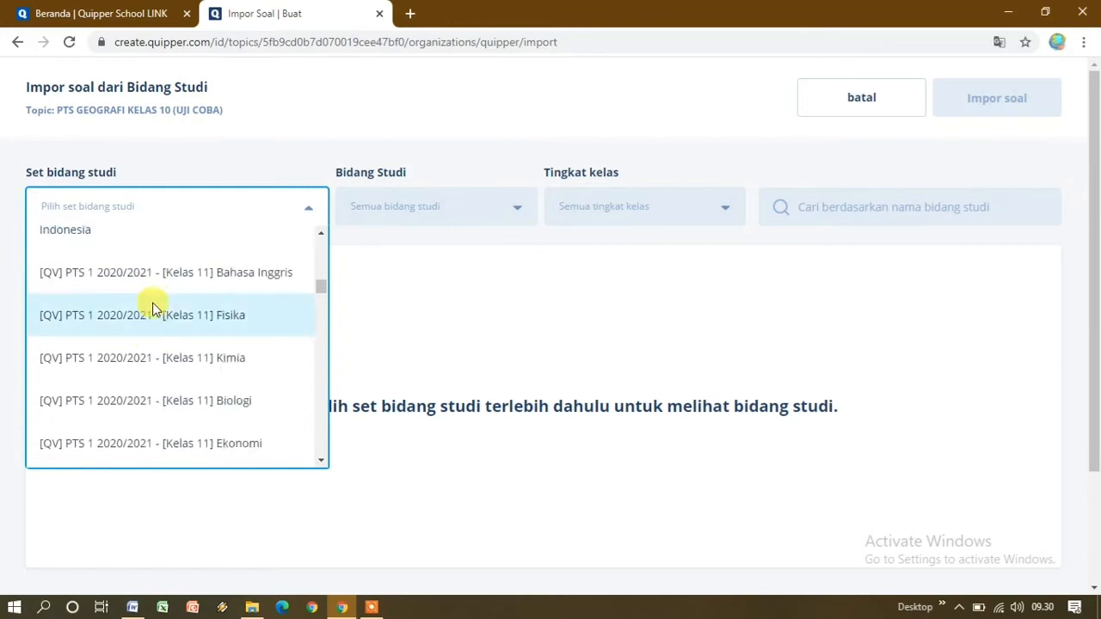
pyautogui.scroll(-10, 152, 308)
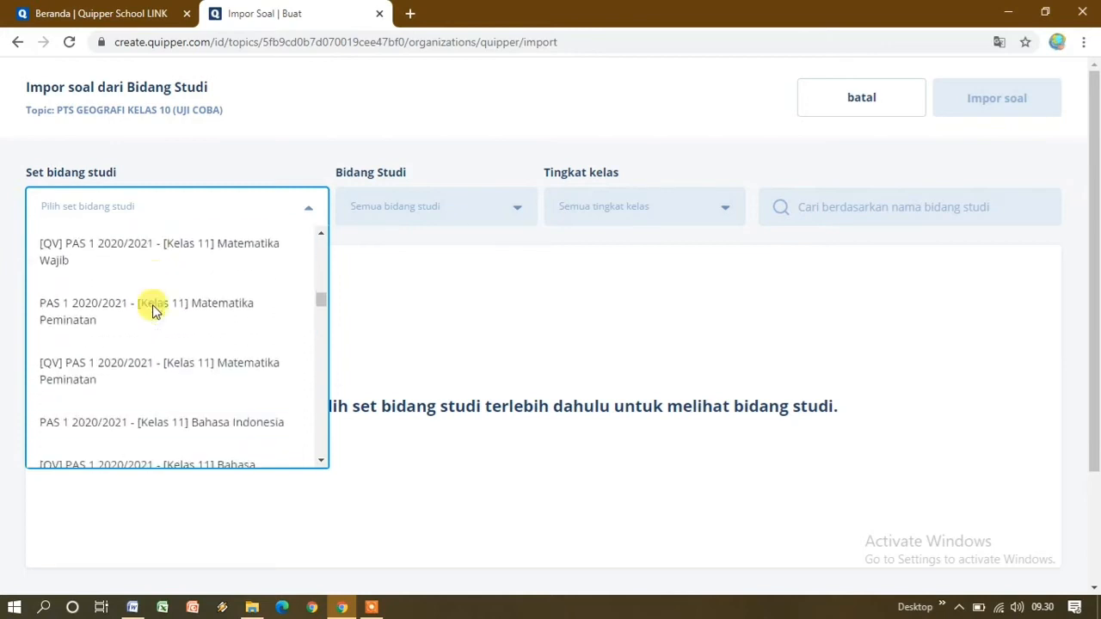
pyautogui.scroll(-10, 155, 311)
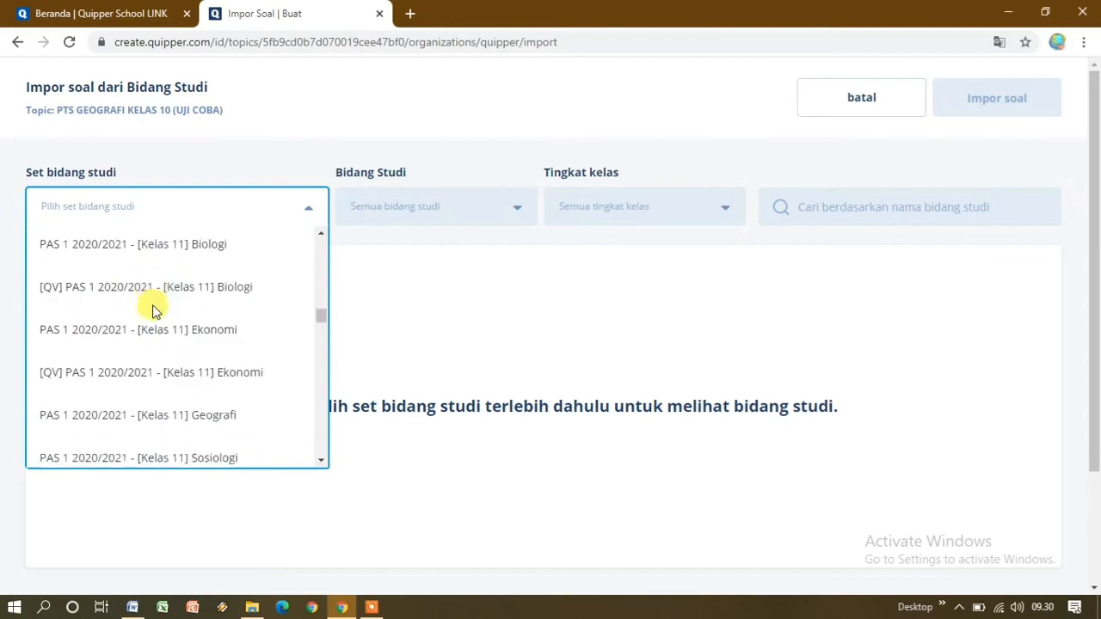
pyautogui.scroll(-10, 152, 307)
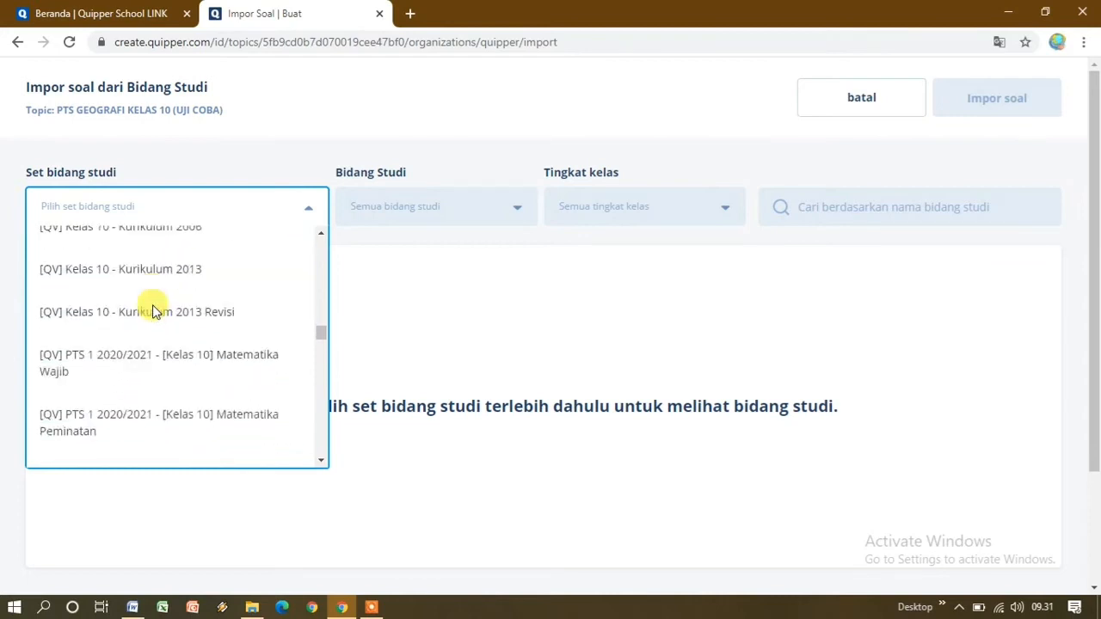
pyautogui.scroll(-3, 152, 308)
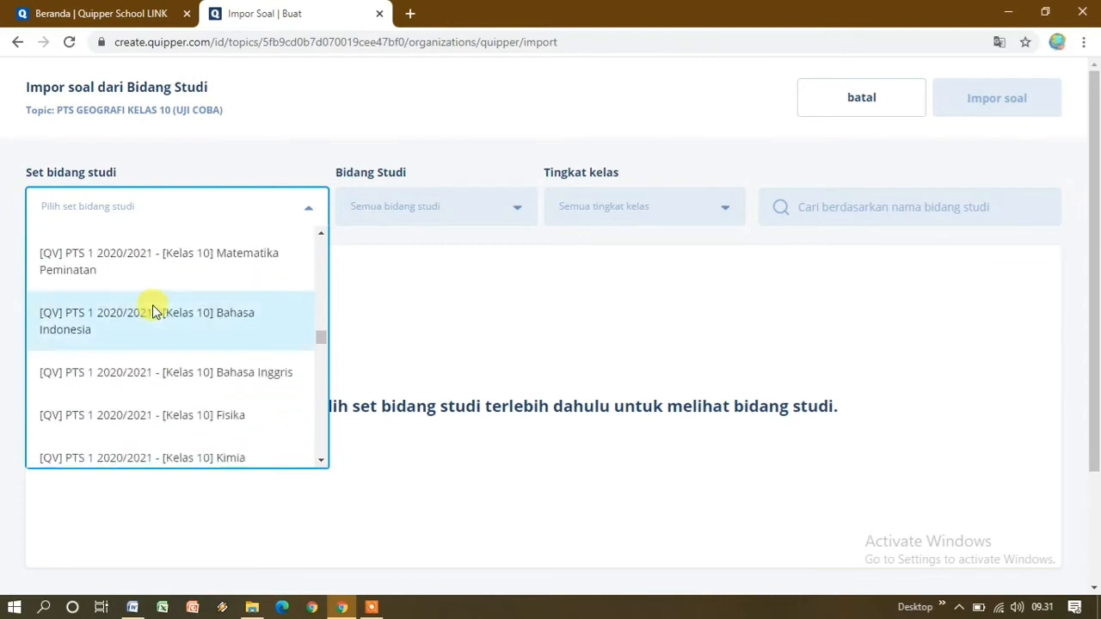
pyautogui.scroll(-5, 153, 318)
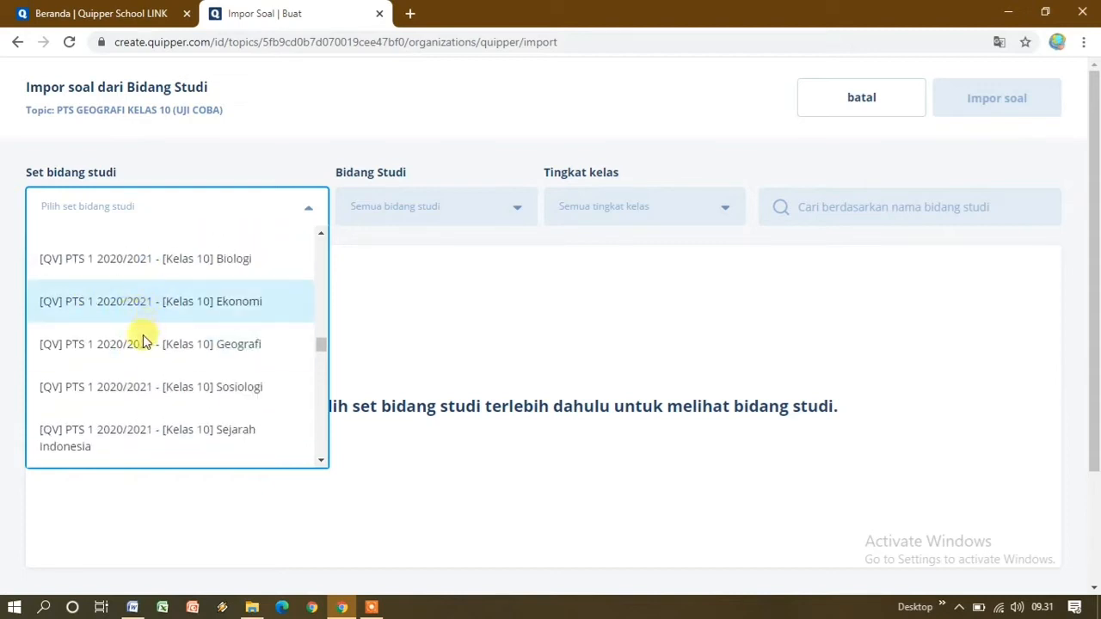
pyautogui.click(87, 356)
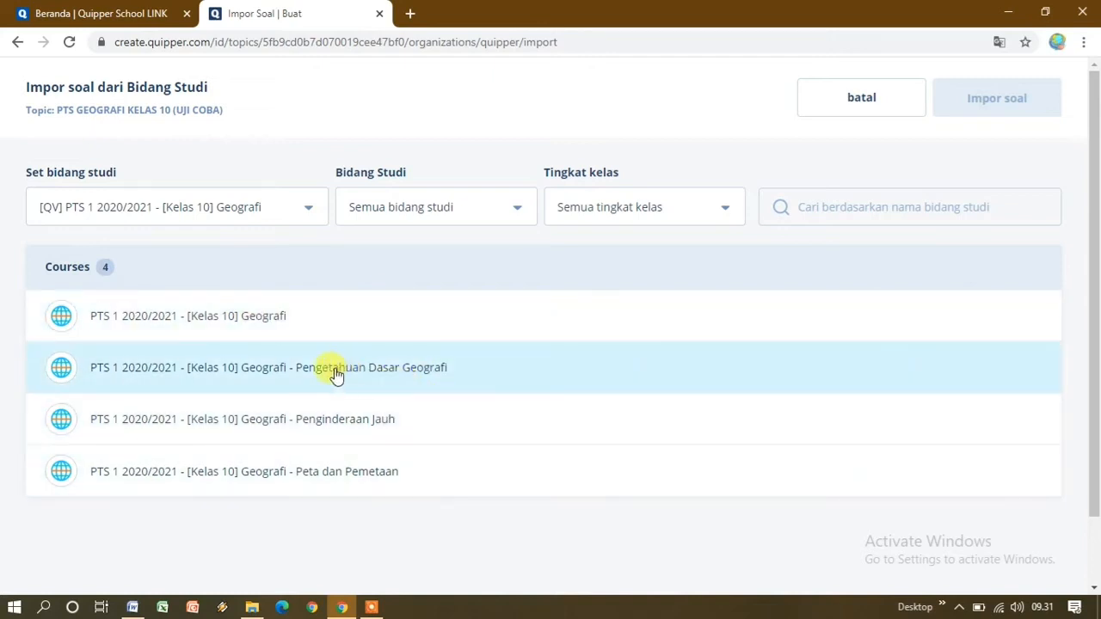
# Step: Open the question list of the "Pengetahuan Dasar Geografi" course through its only chapter and topic
pyautogui.click(420, 376)
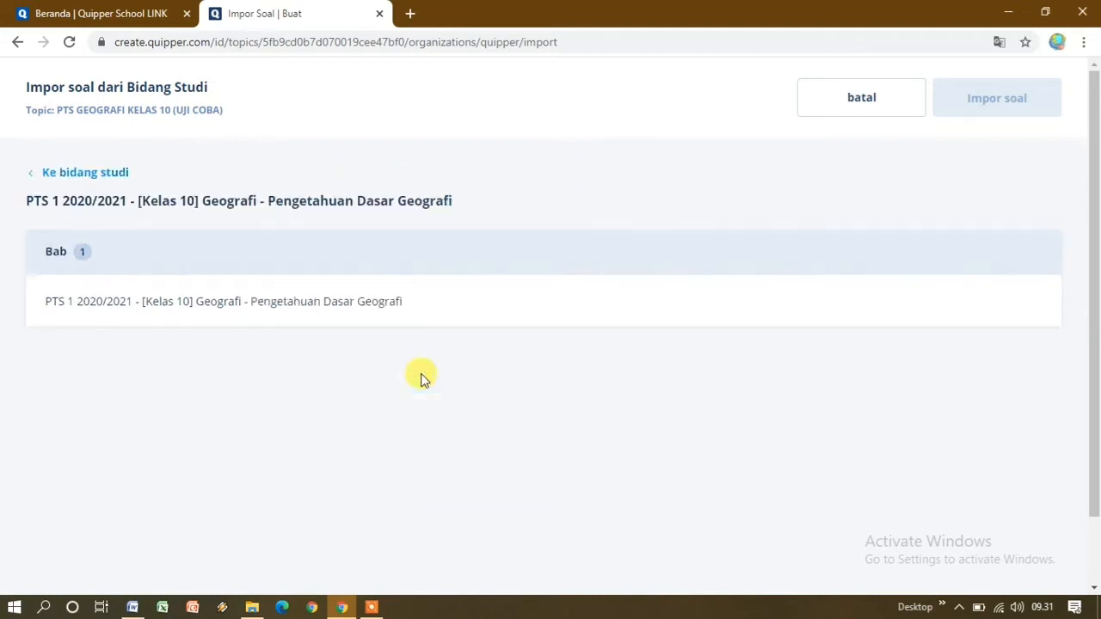
pyautogui.click(267, 315)
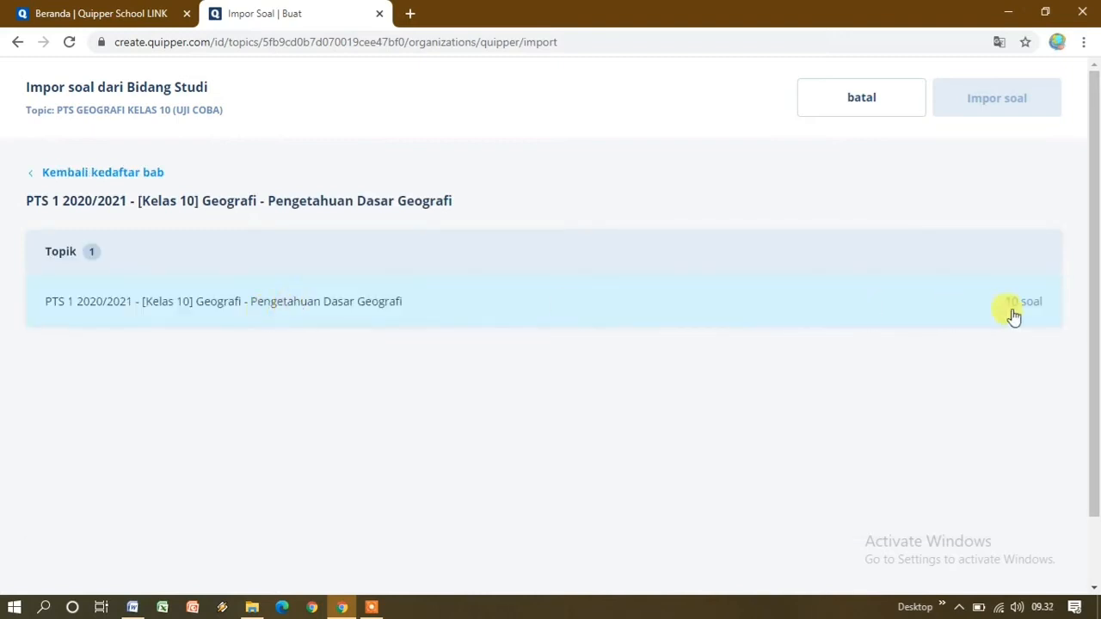
pyautogui.click(222, 314)
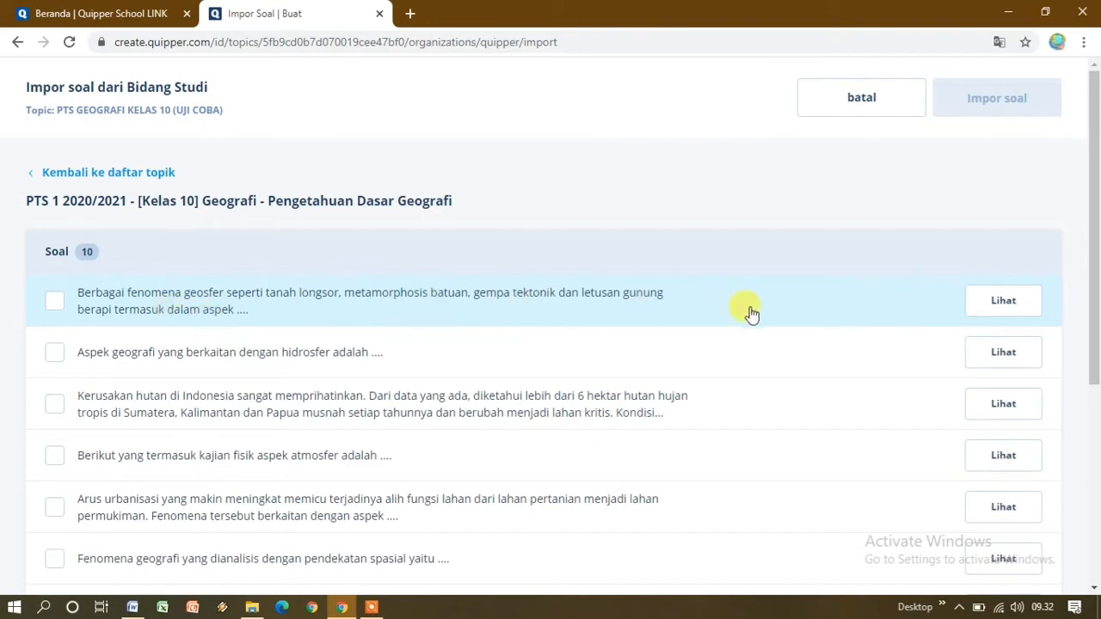
# Step: Preview the first question, "Berbagai fenomena geosfer seperti tanah longsor…", and select it for import
pyautogui.click(1004, 306)
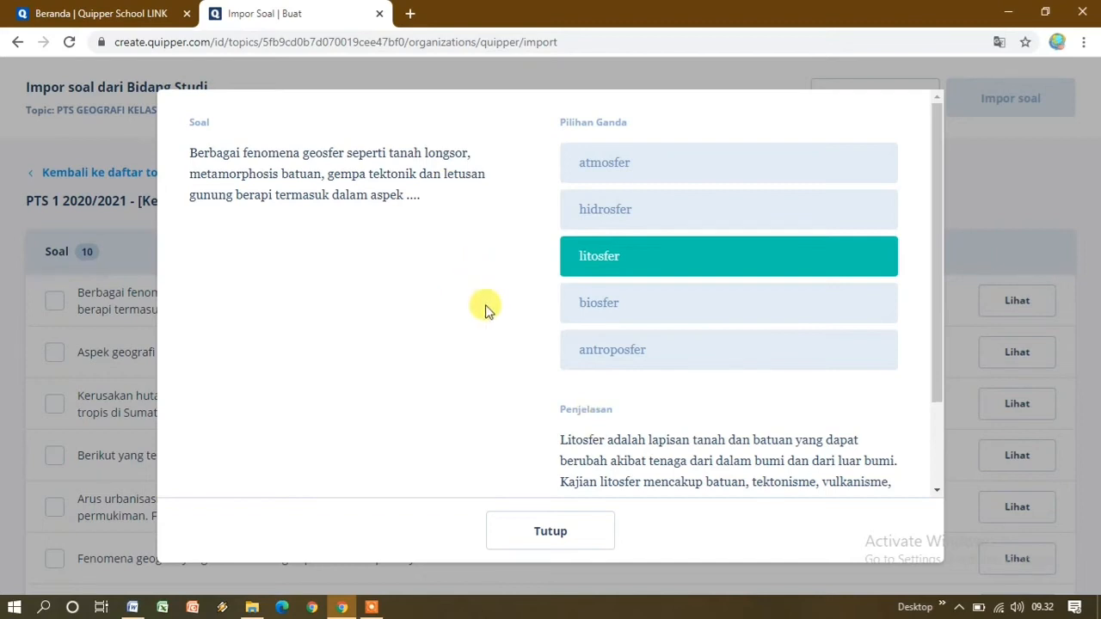
pyautogui.click(511, 529)
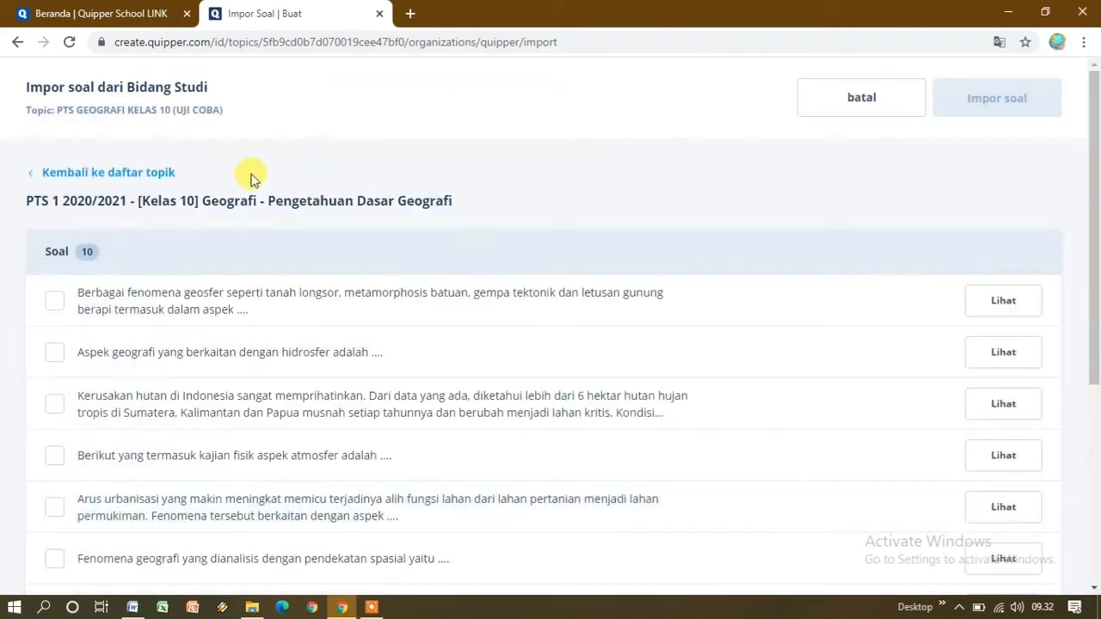
pyautogui.click(53, 307)
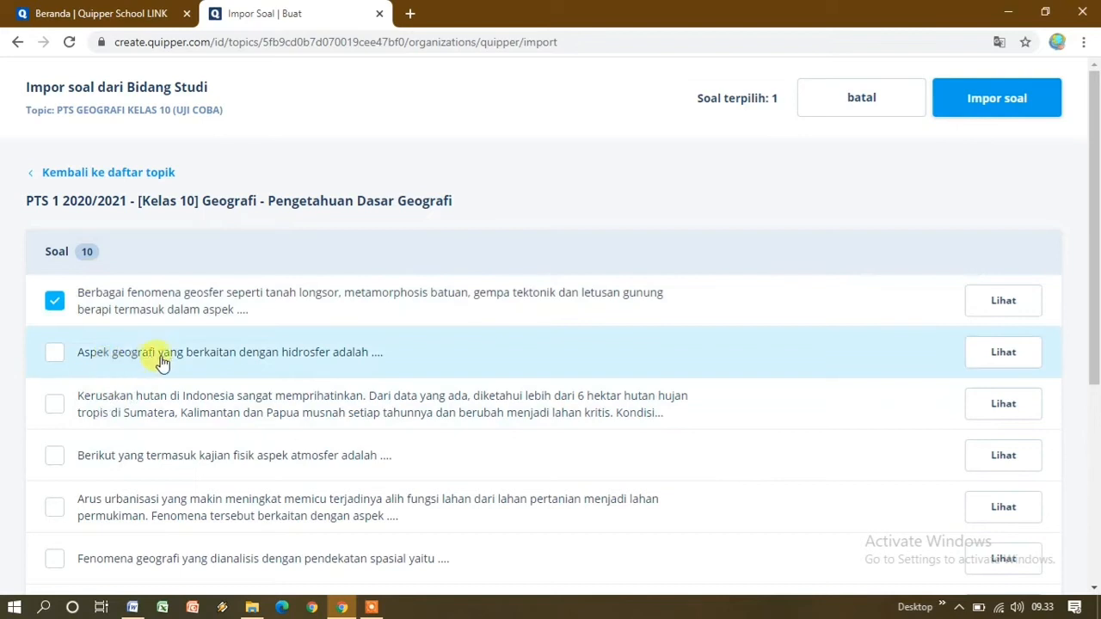
# Step: Preview the answers and explanation of "Aspek geografi yang berkaitan dengan hidrosfer adalah …." and select that question for import
pyautogui.click(976, 351)
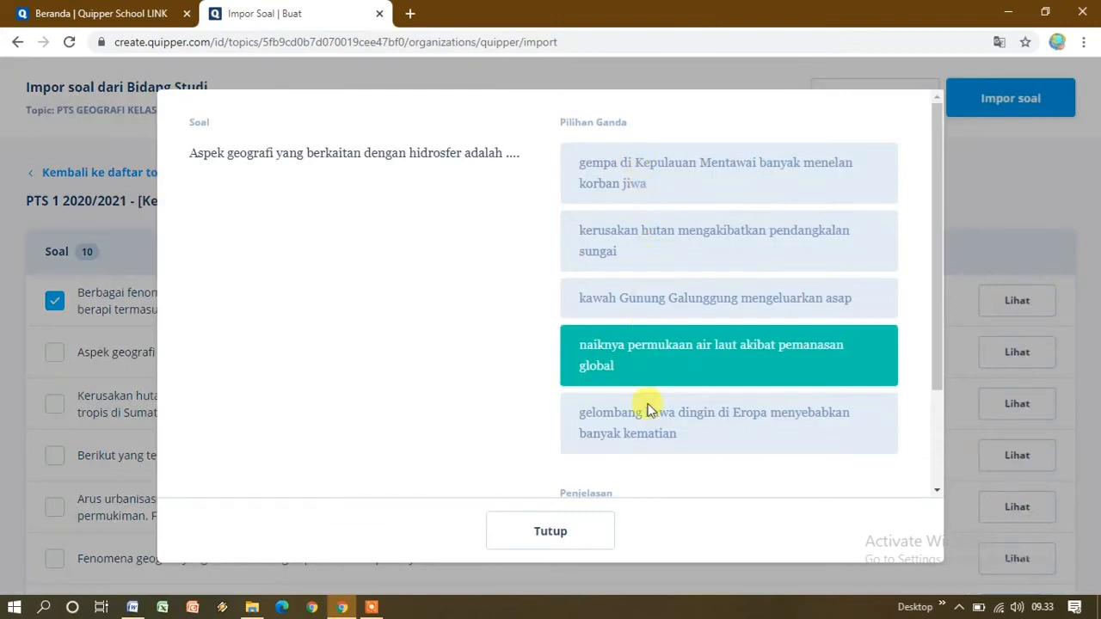
pyautogui.scroll(-3, 659, 449)
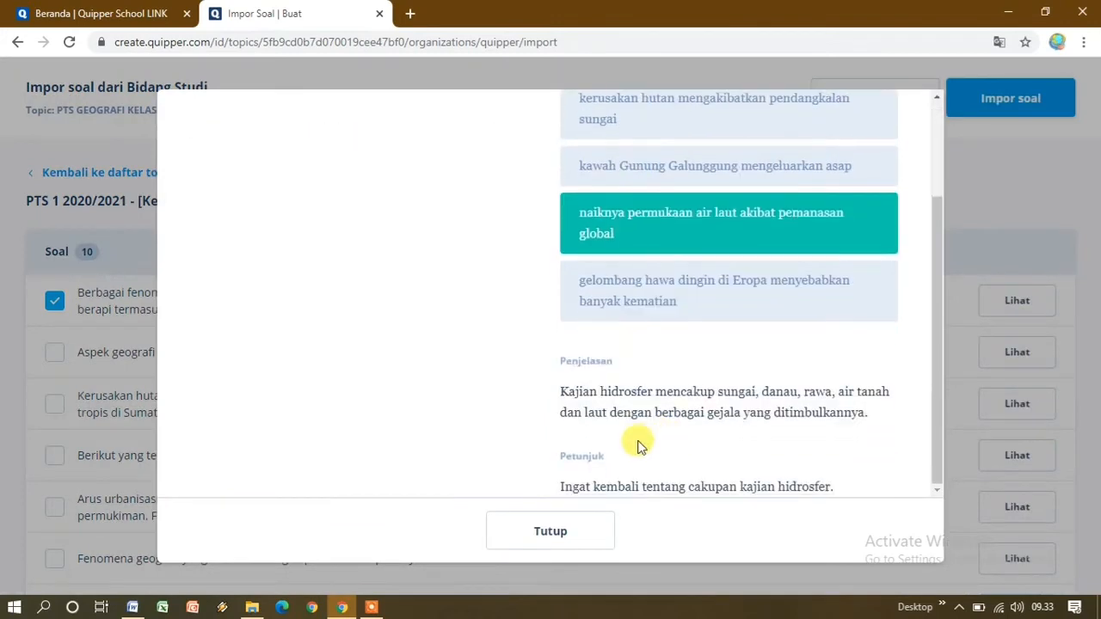
pyautogui.scroll(3, 639, 444)
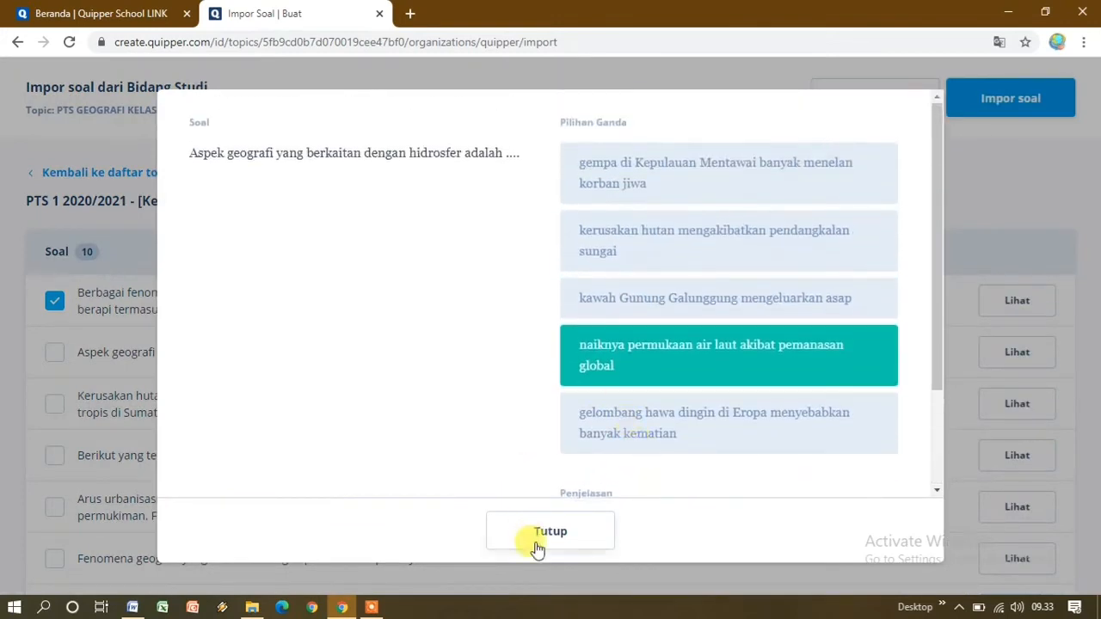
pyautogui.click(547, 532)
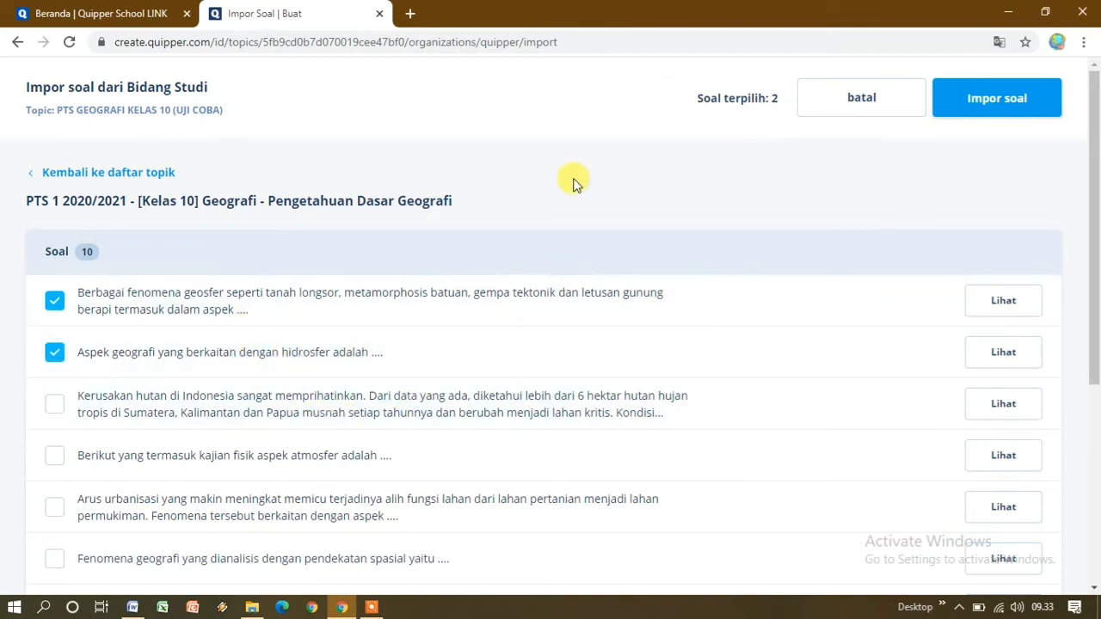
# Step: Import the two selected questions into the sub-chapter and close the confirmation
pyautogui.click(990, 115)
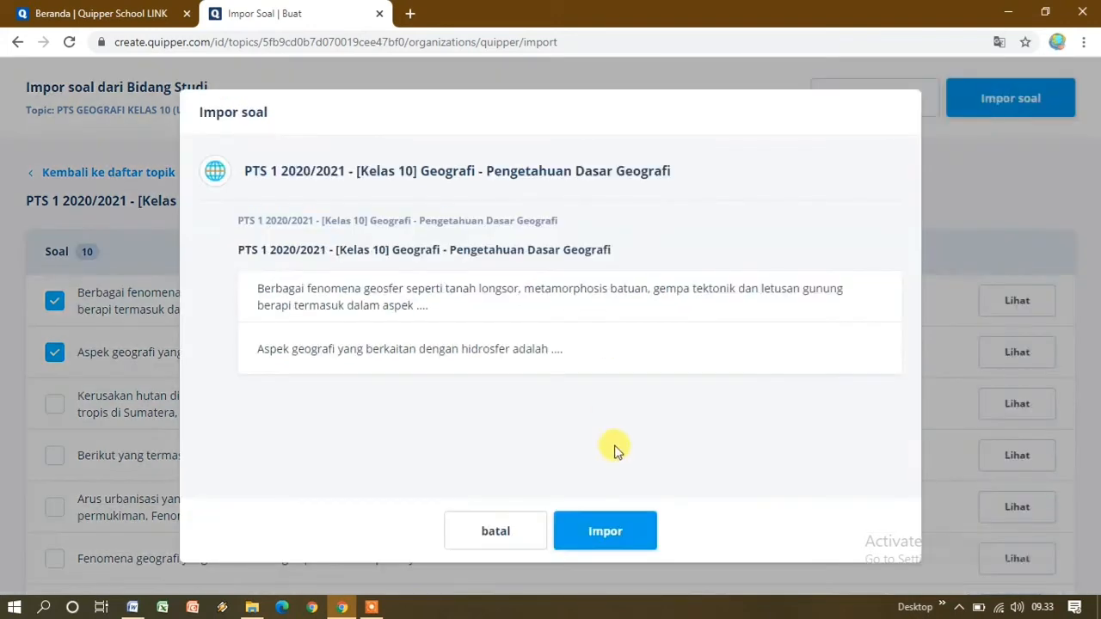
pyautogui.click(584, 536)
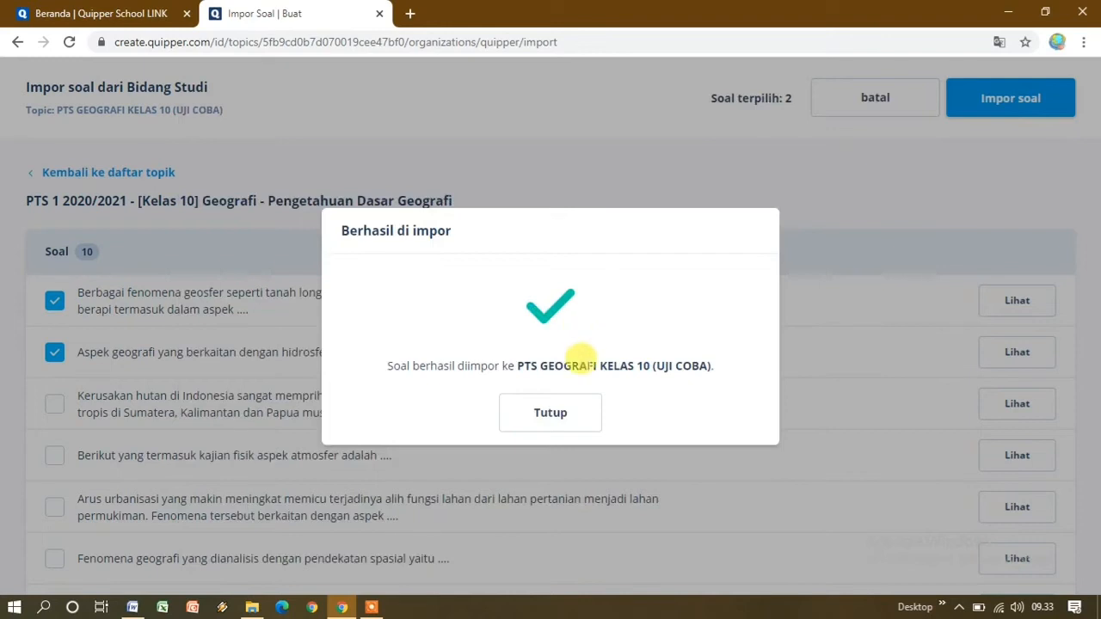
pyautogui.click(555, 416)
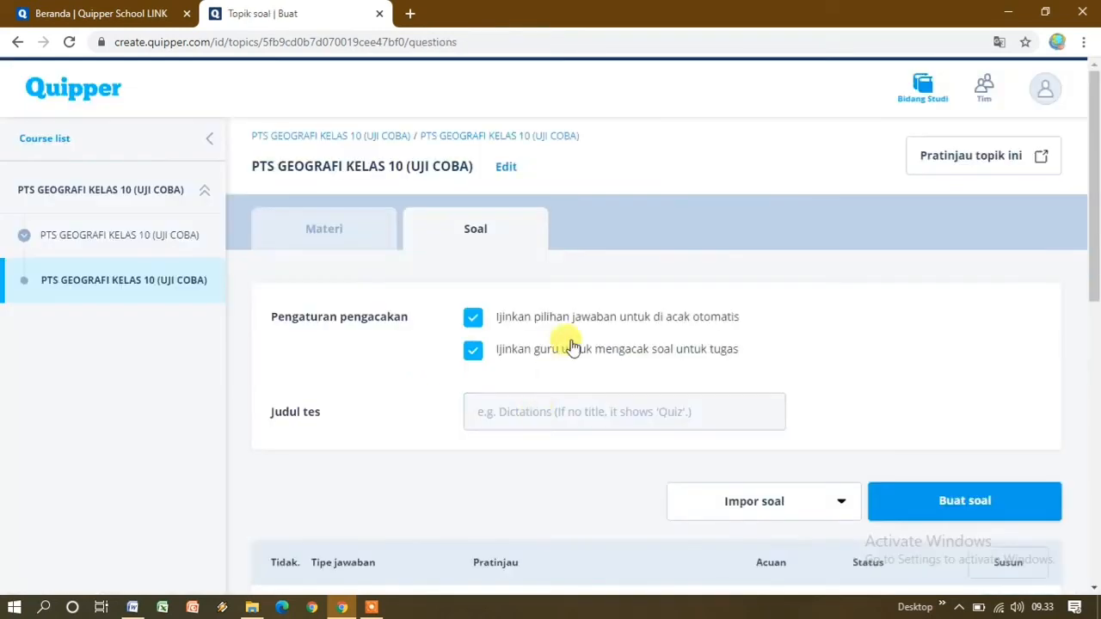
# Step: Review the imported questions in the list, and start a new question with the cursor in its question text
pyautogui.scroll(-4, 572, 346)
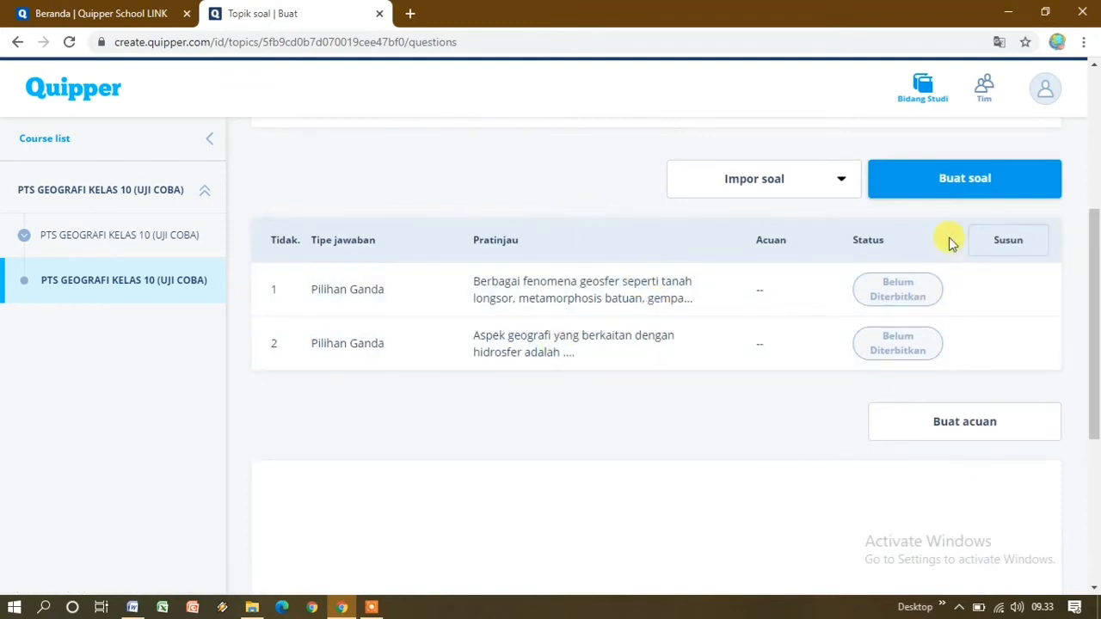
pyautogui.scroll(1, 948, 224)
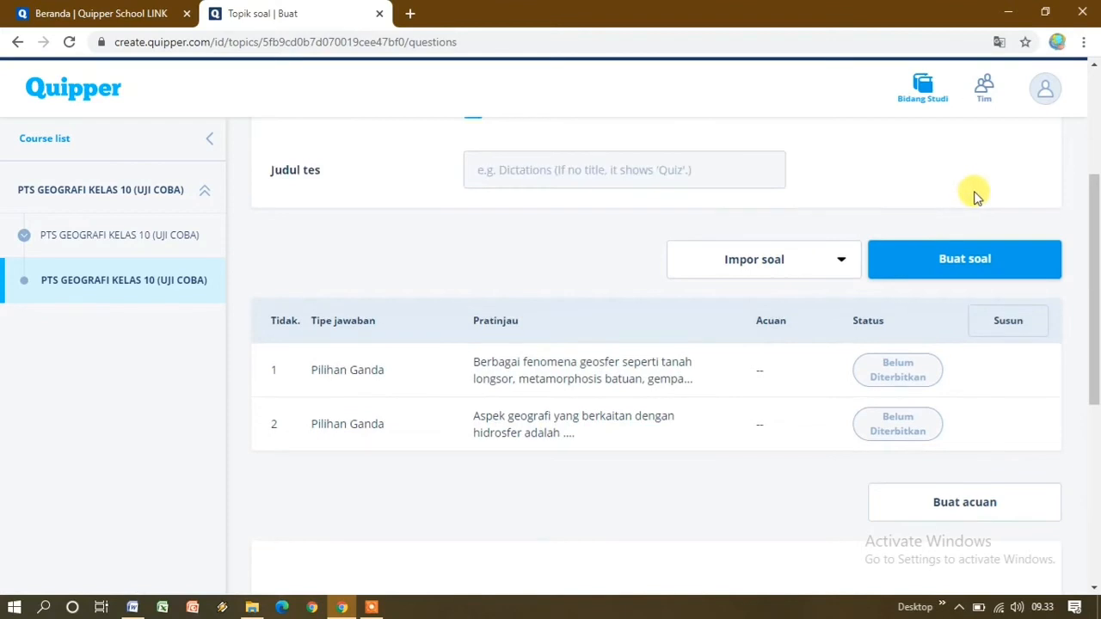
pyautogui.click(976, 258)
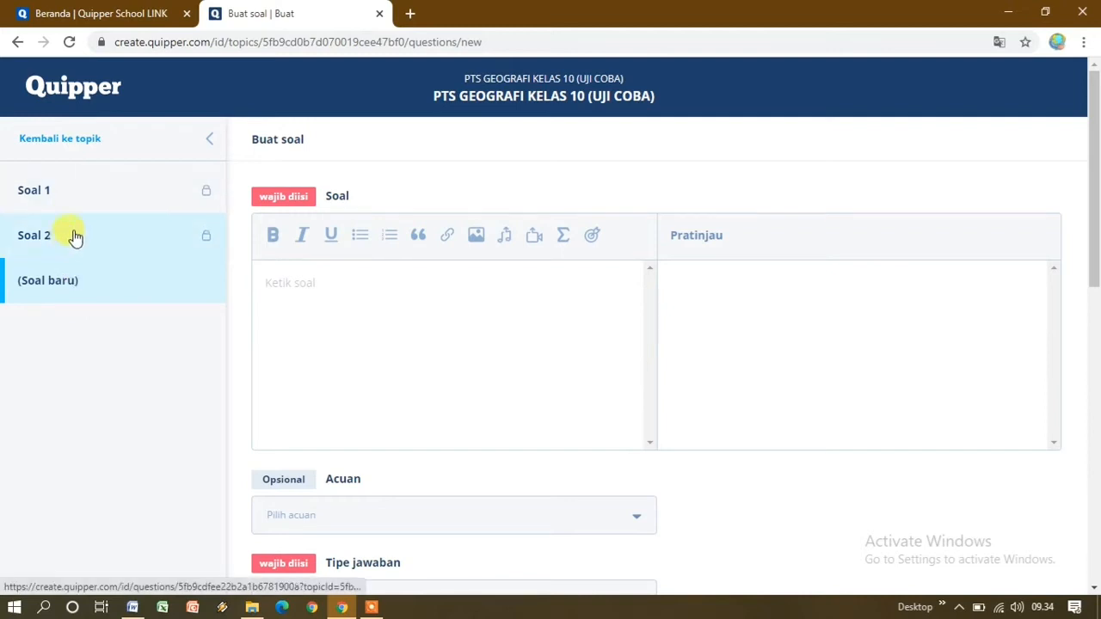
pyautogui.click(305, 279)
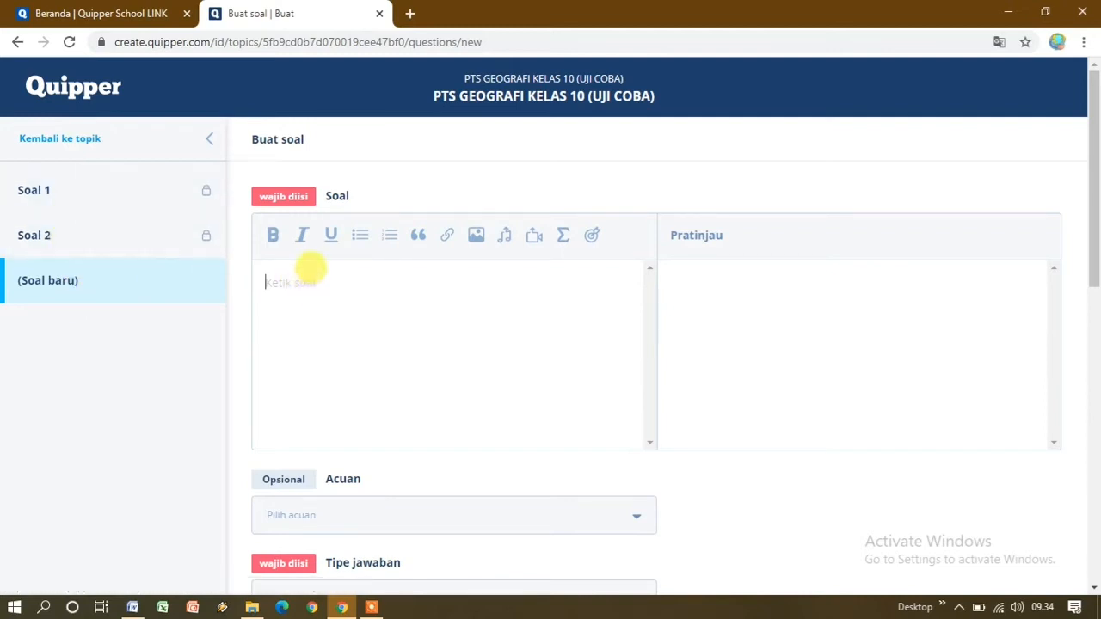
# Step: Switch to the Word document and copy the text of question 1, "Kebakaran lahan di Kalimantan…", without its answer choices
pyautogui.click(122, 608)
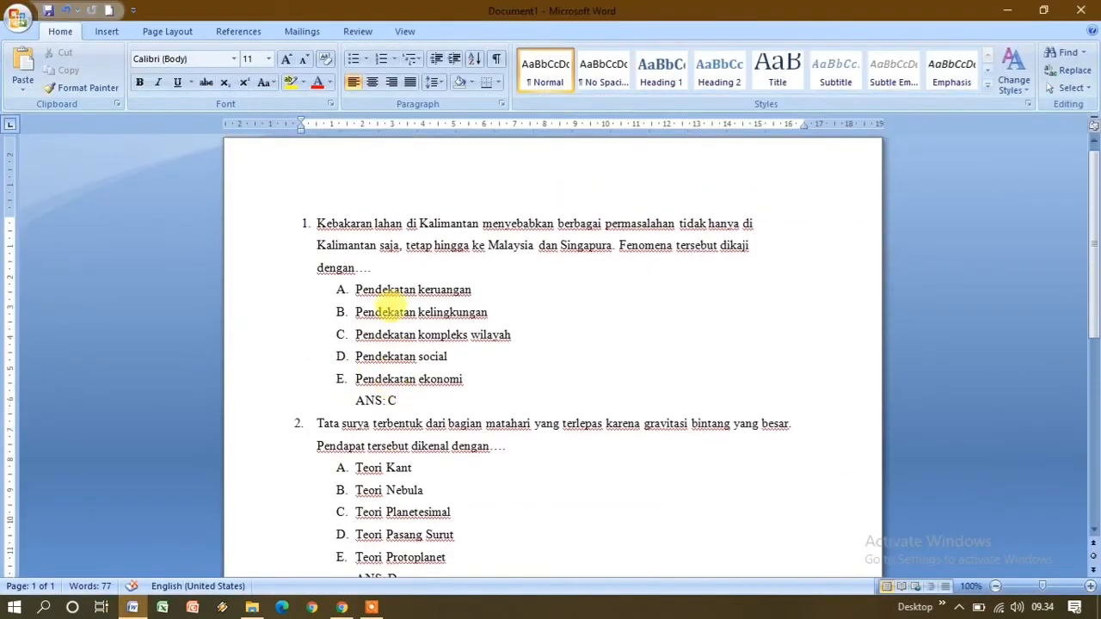
pyautogui.moveTo(315, 222); pyautogui.dragTo(363, 247)
pyautogui.rightClick(330, 257)
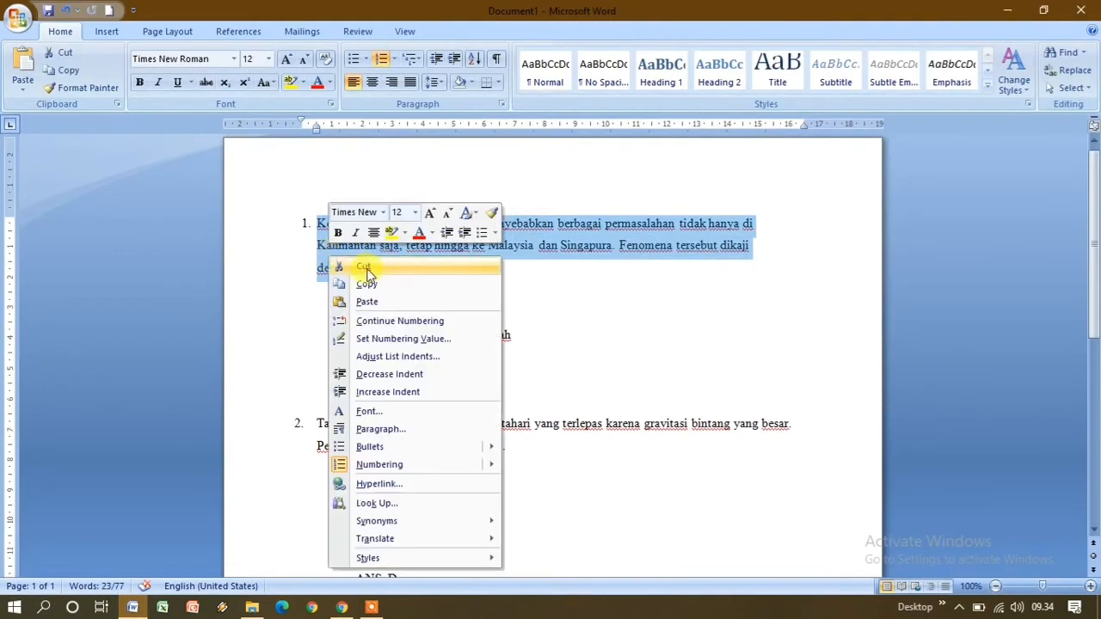
pyautogui.click(368, 283)
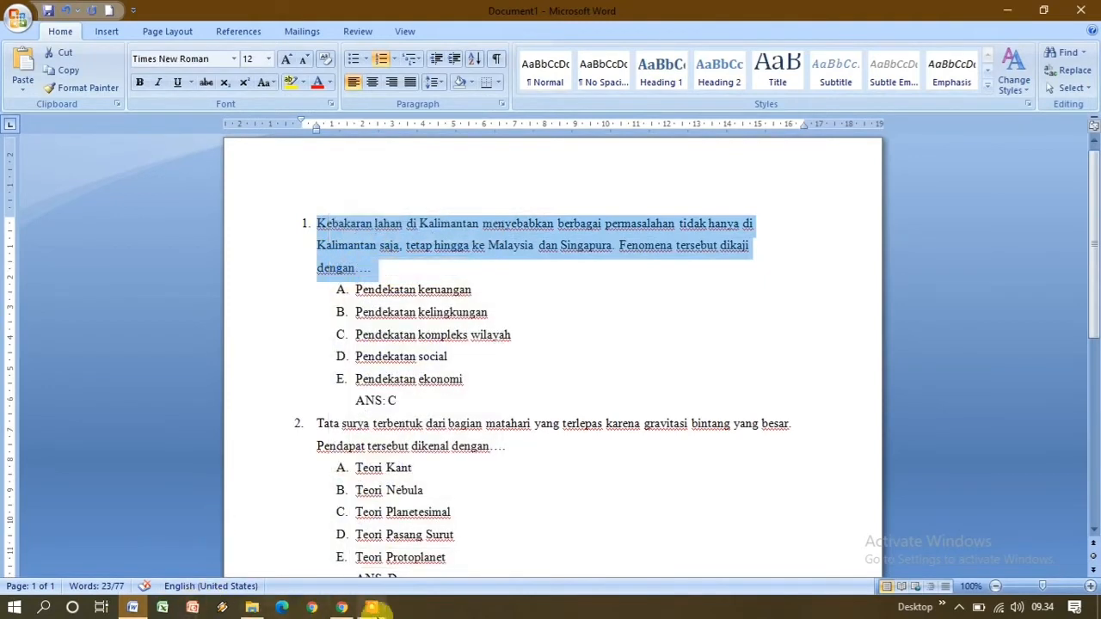
# Step: Switch back to the Quipper question form, paste the copied question text, and remove its leading number "1."
pyautogui.click(342, 608)
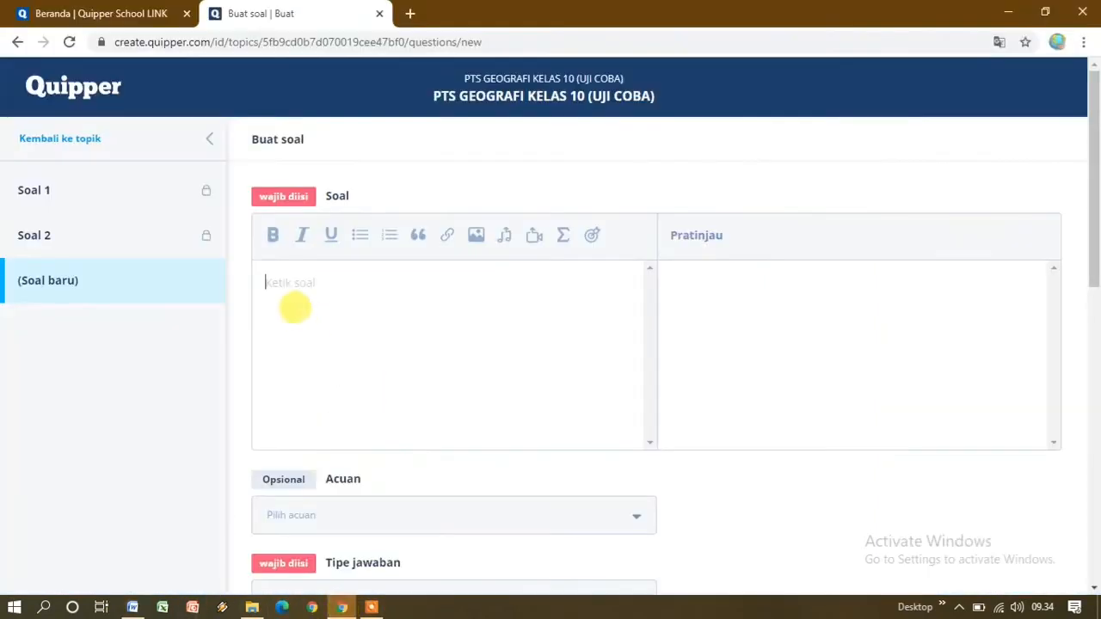
pyautogui.rightClick(275, 288)
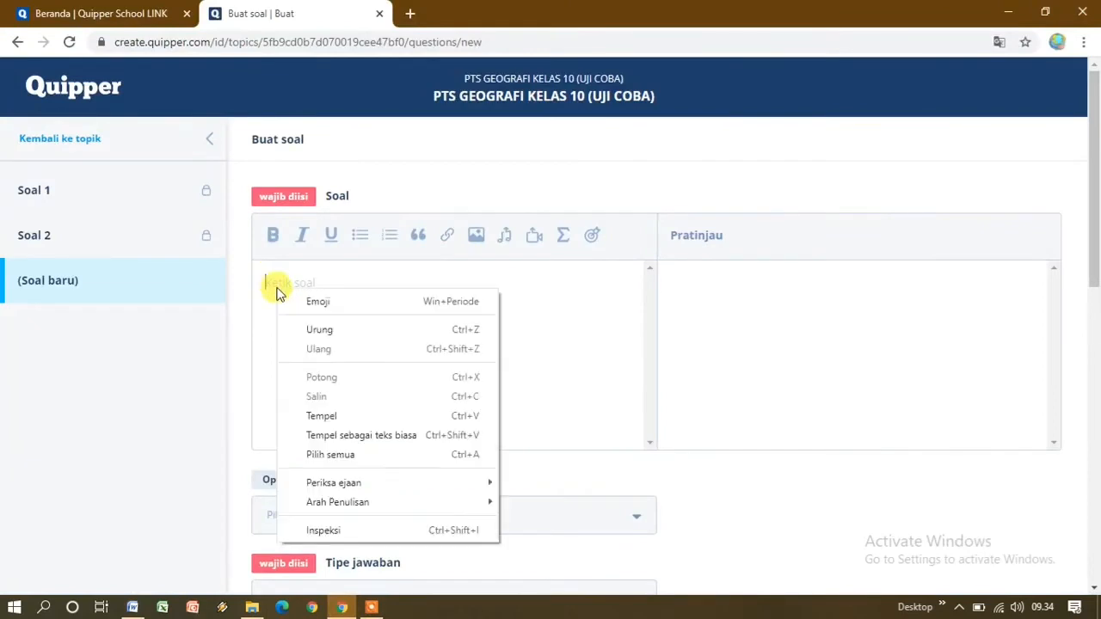
pyautogui.click(314, 415)
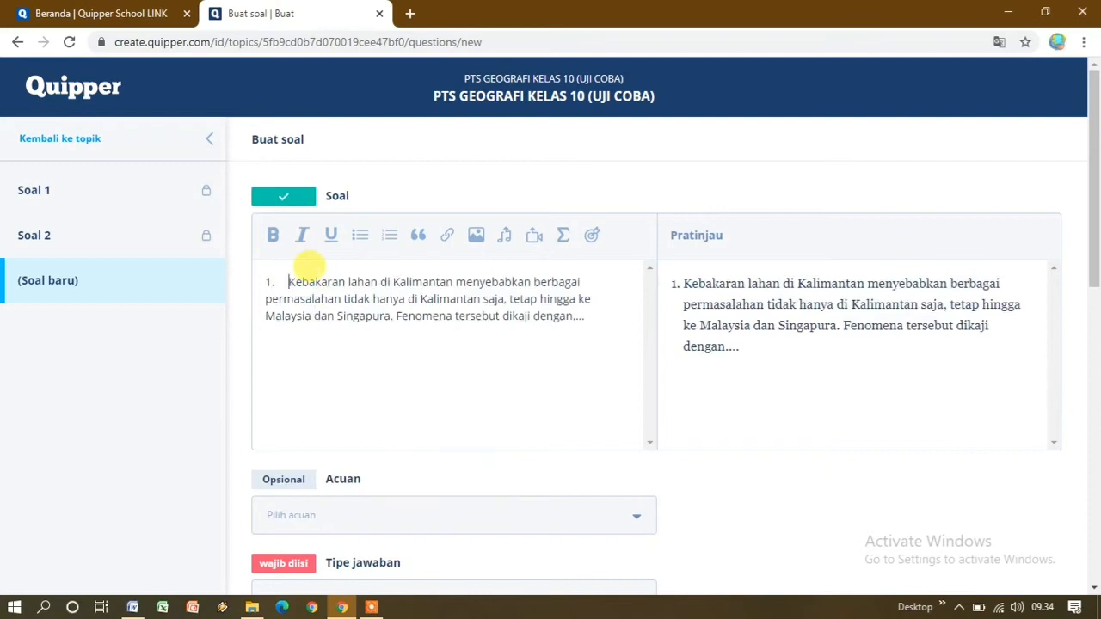
pyautogui.press('BackSpace')
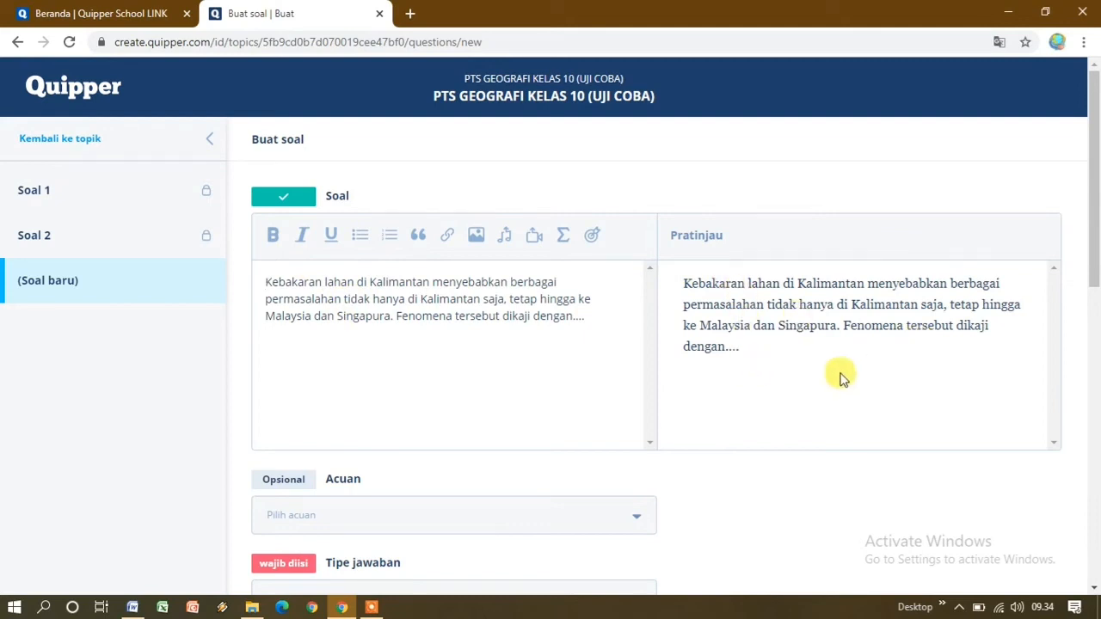
# Step: Set the answer type to Pilihan Ganda and add a first answer of type Text
pyautogui.scroll(-2, 421, 449)
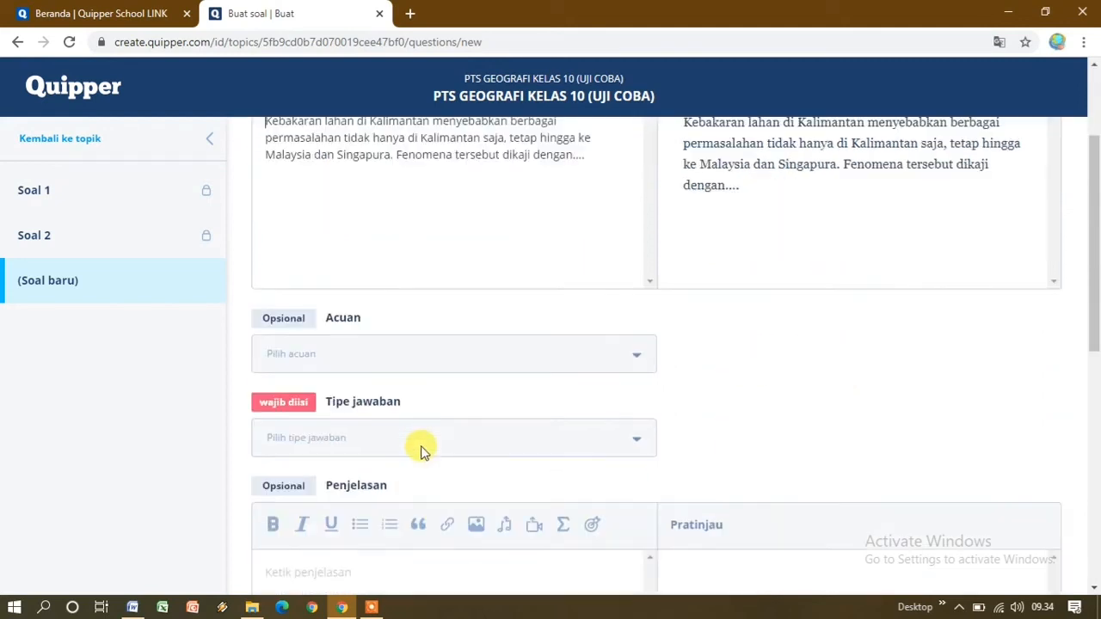
pyautogui.scroll(-1, 422, 449)
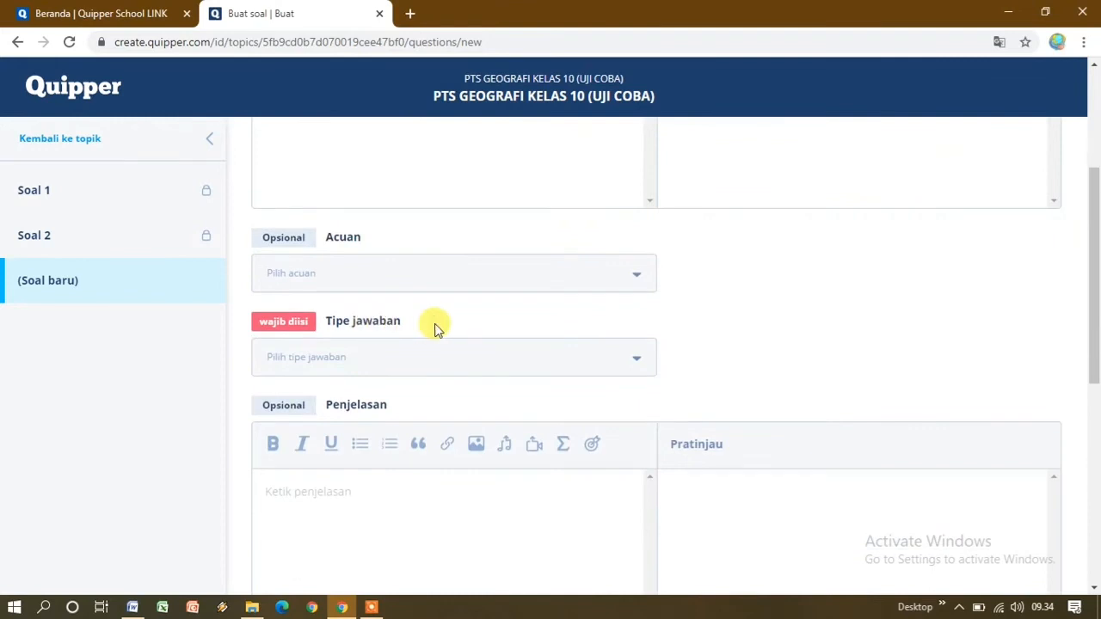
pyautogui.click(450, 358)
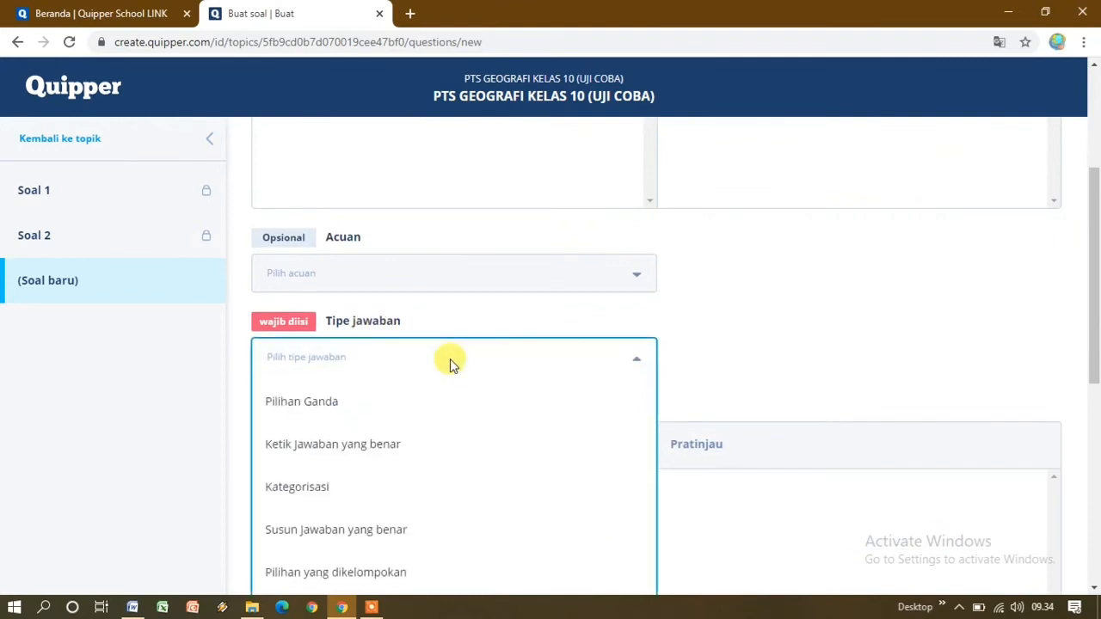
pyautogui.click(330, 399)
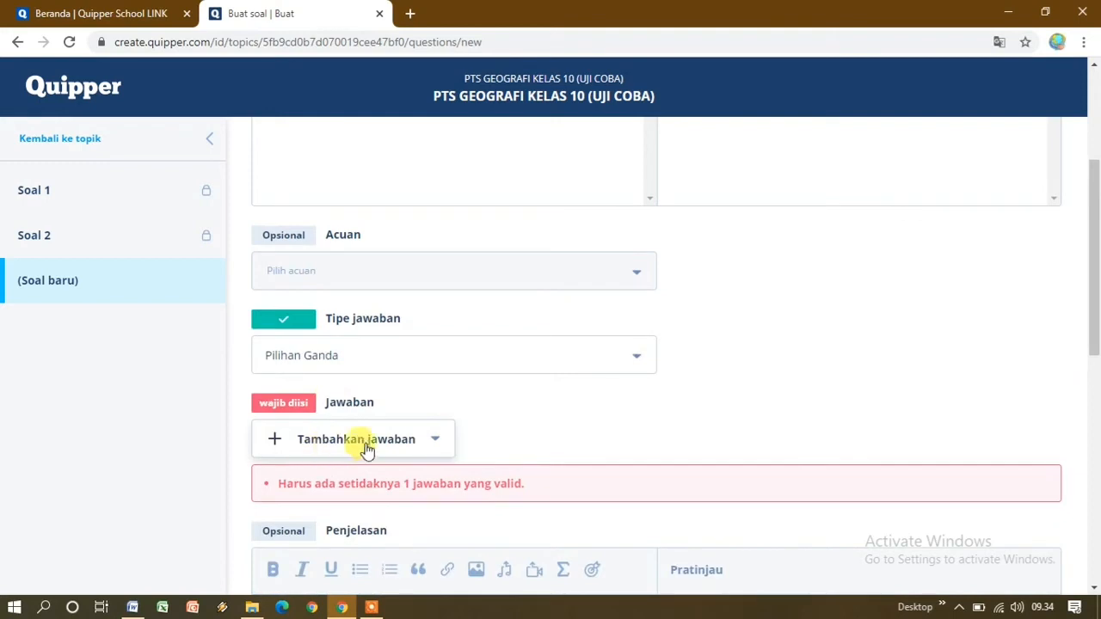
pyautogui.click(431, 443)
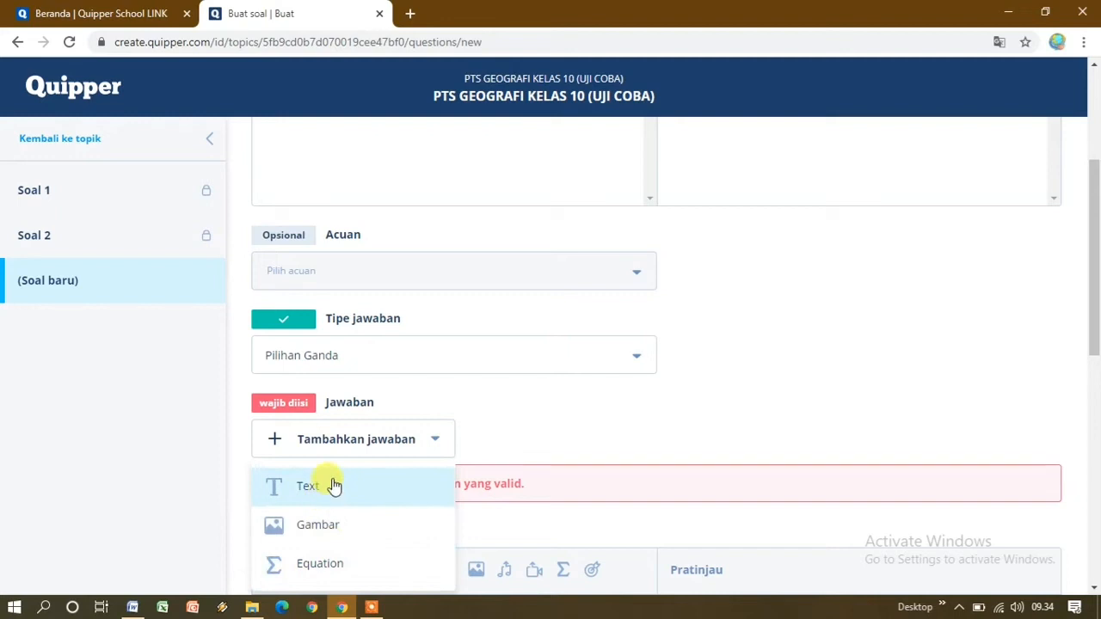
pyautogui.click(308, 486)
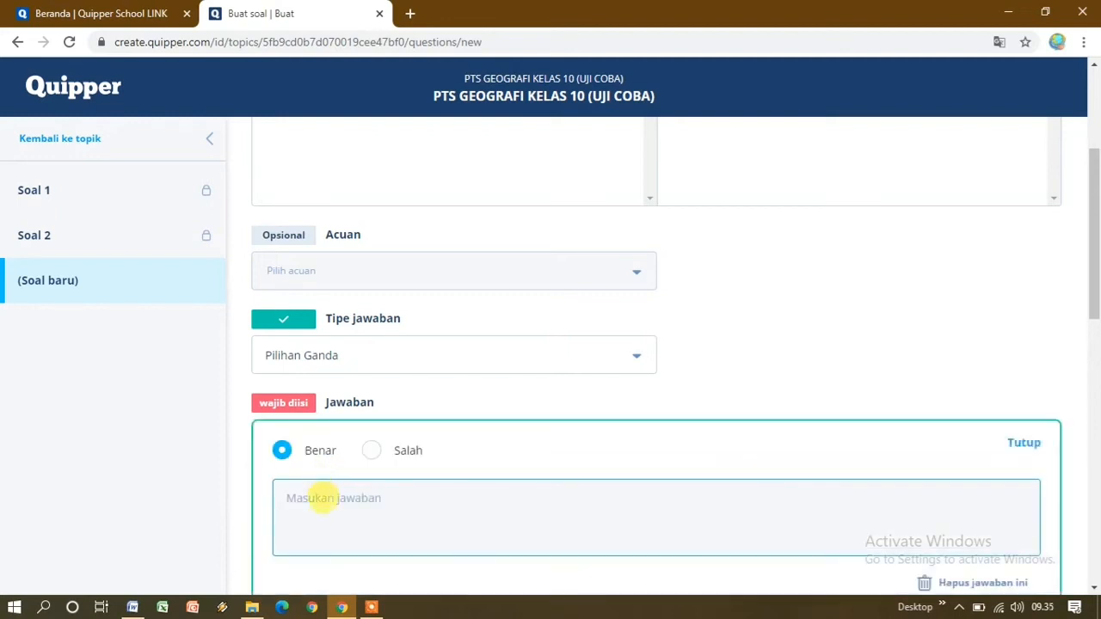
pyautogui.click(292, 455)
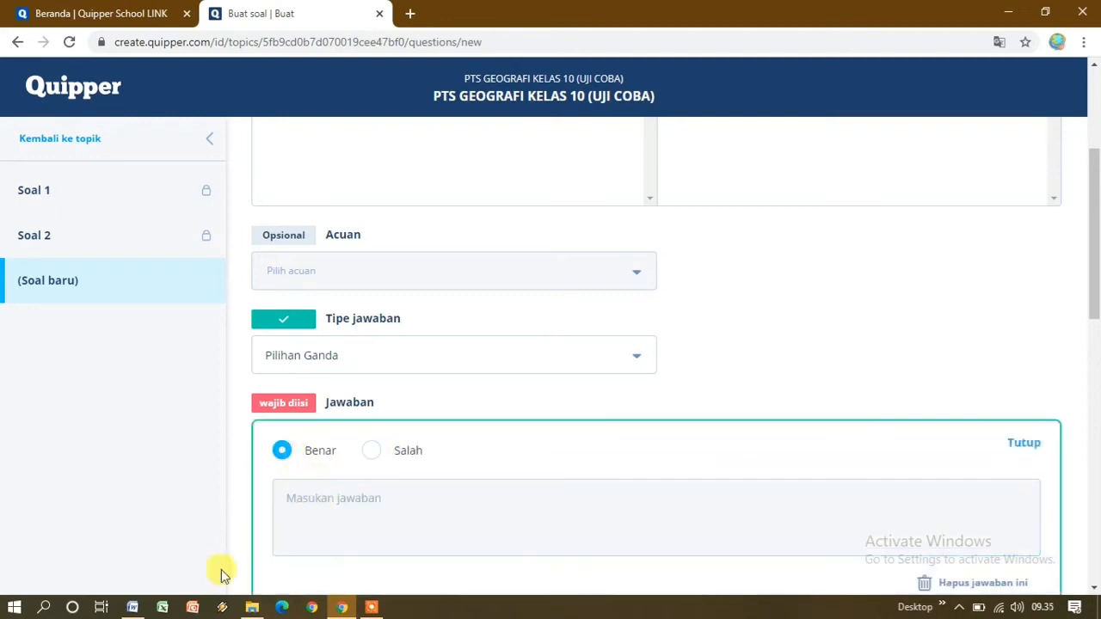
# Step: Switch to the Word document and copy the five answer choices A to E of question 1, without the ANS line
pyautogui.click(133, 607)
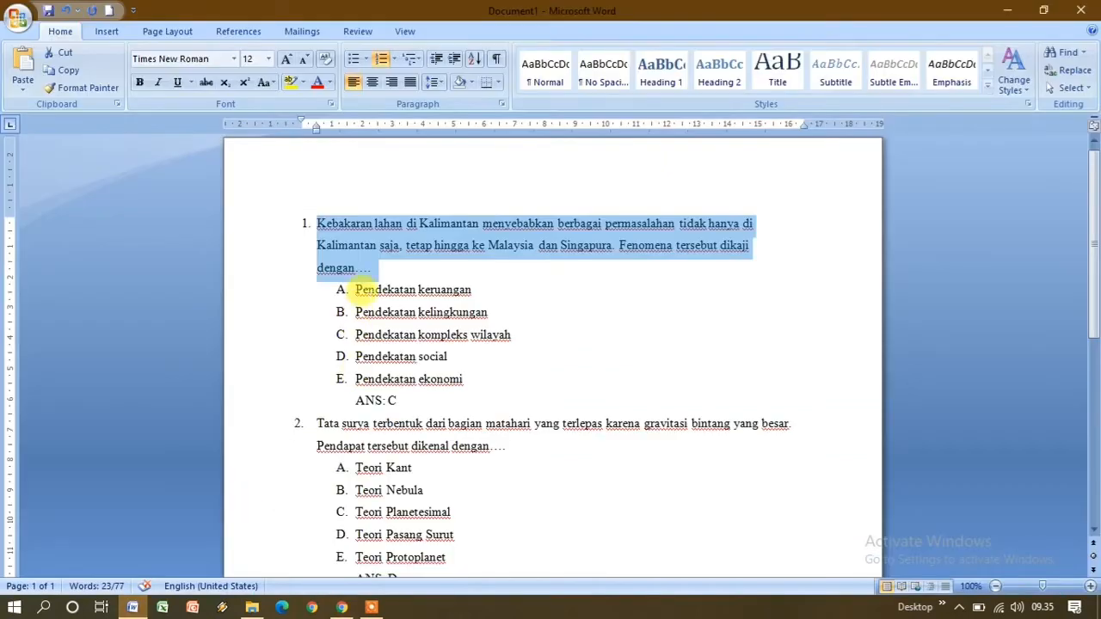
pyautogui.click(360, 288)
pyautogui.moveTo(355, 290); pyautogui.dragTo(425, 391)
pyautogui.hotkey('ctrl', 'c')
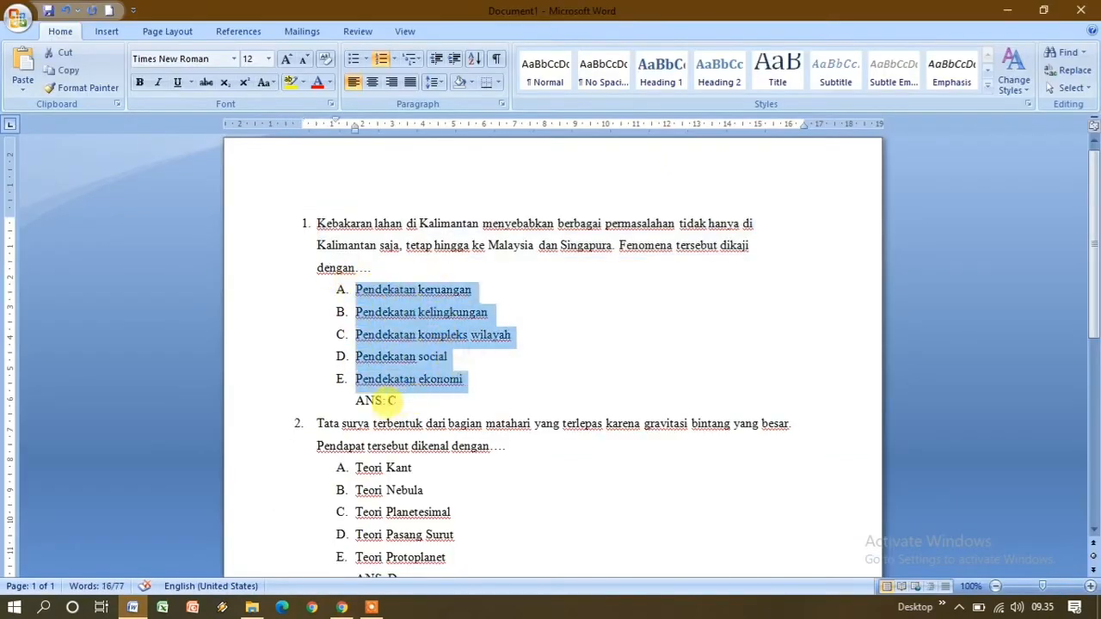
pyautogui.rightClick(390, 316)
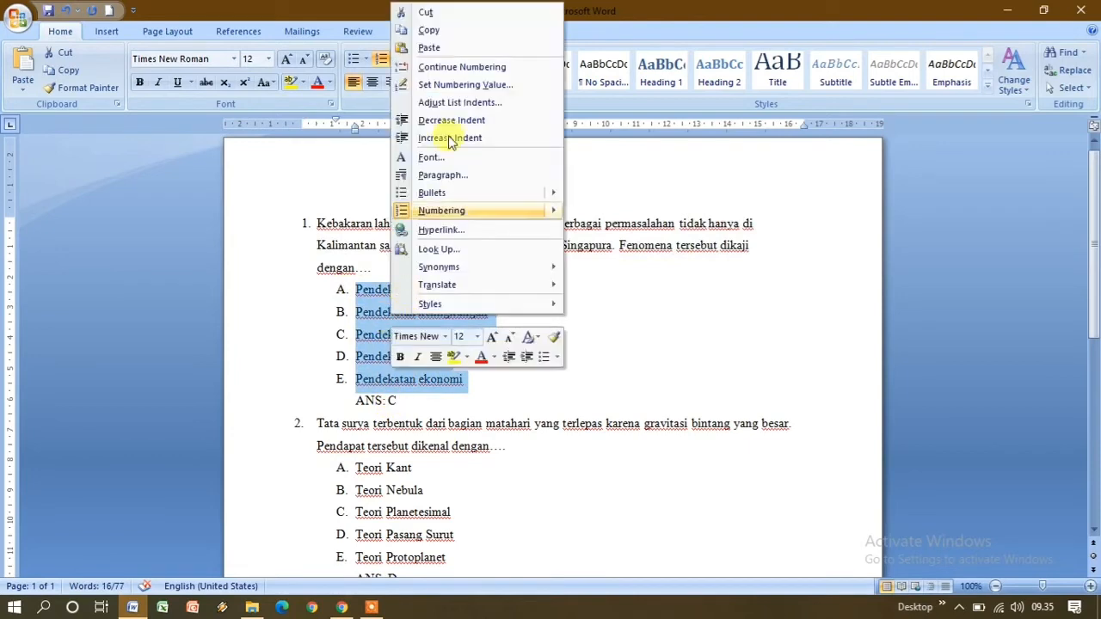
pyautogui.click(428, 30)
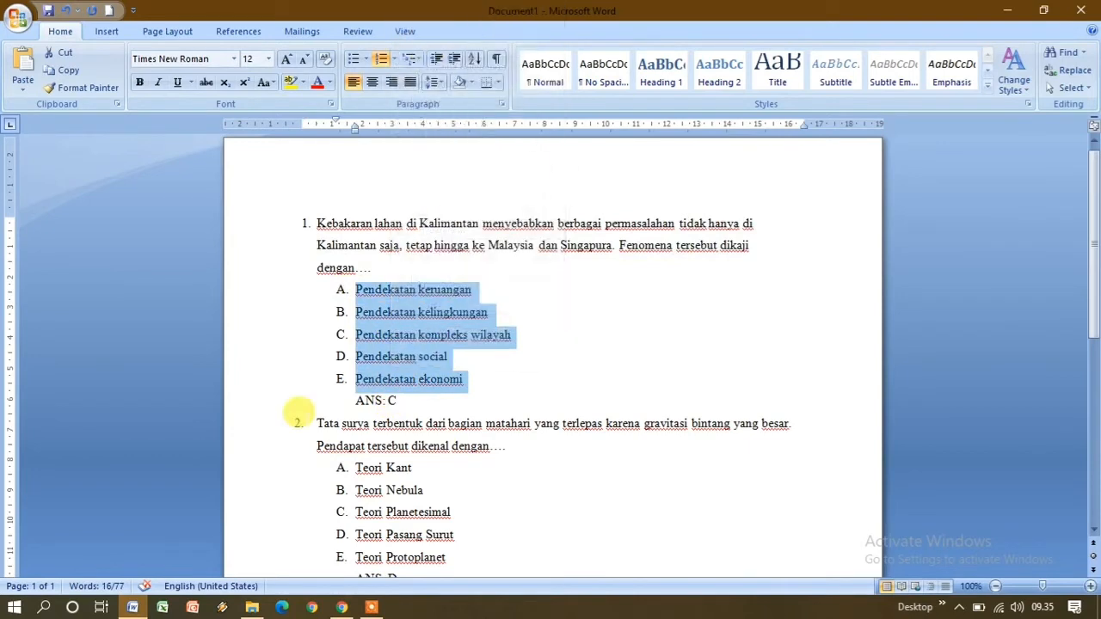
# Step: Switch back to the Quipper form and paste the copied choices into the first answer's text
pyautogui.click(342, 607)
pyautogui.scroll(-2, 383, 430)
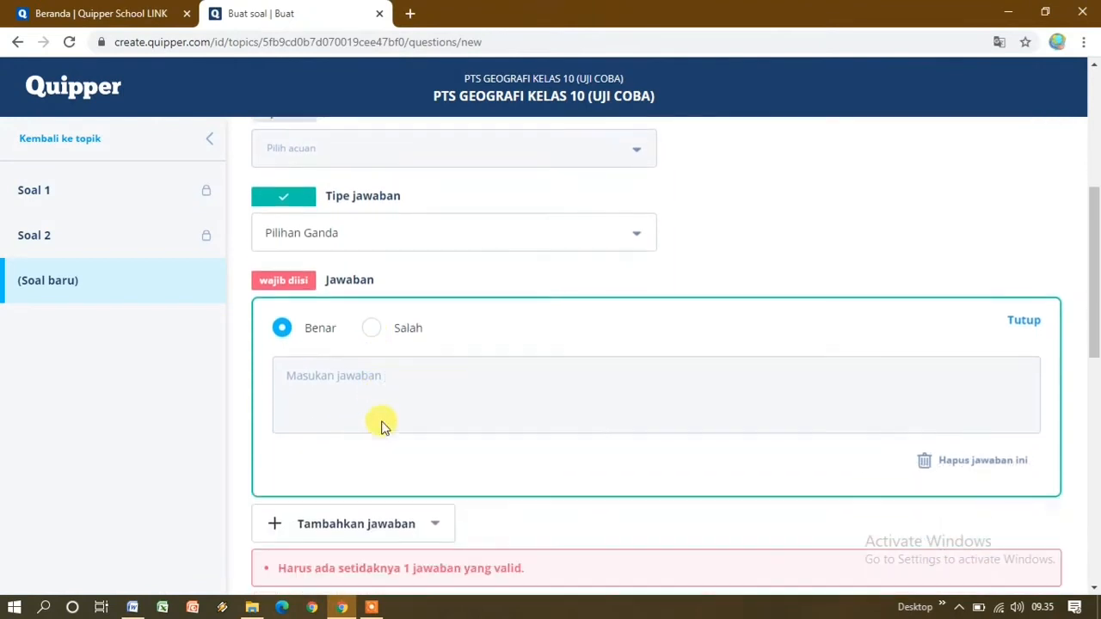
pyautogui.click(314, 337)
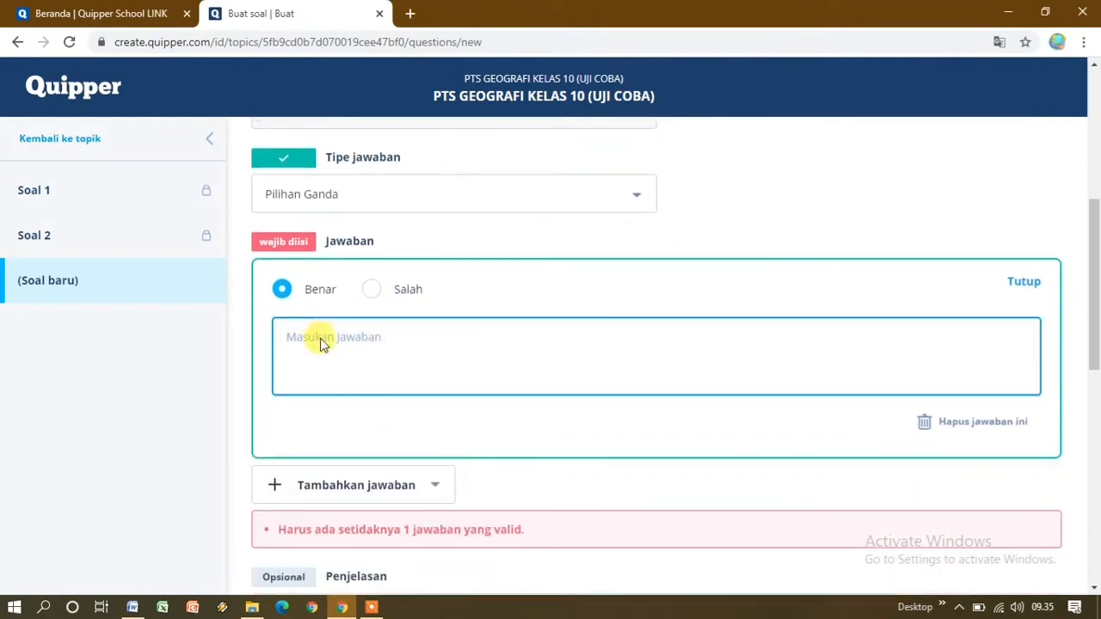
pyautogui.rightClick(321, 343)
pyautogui.click(393, 461)
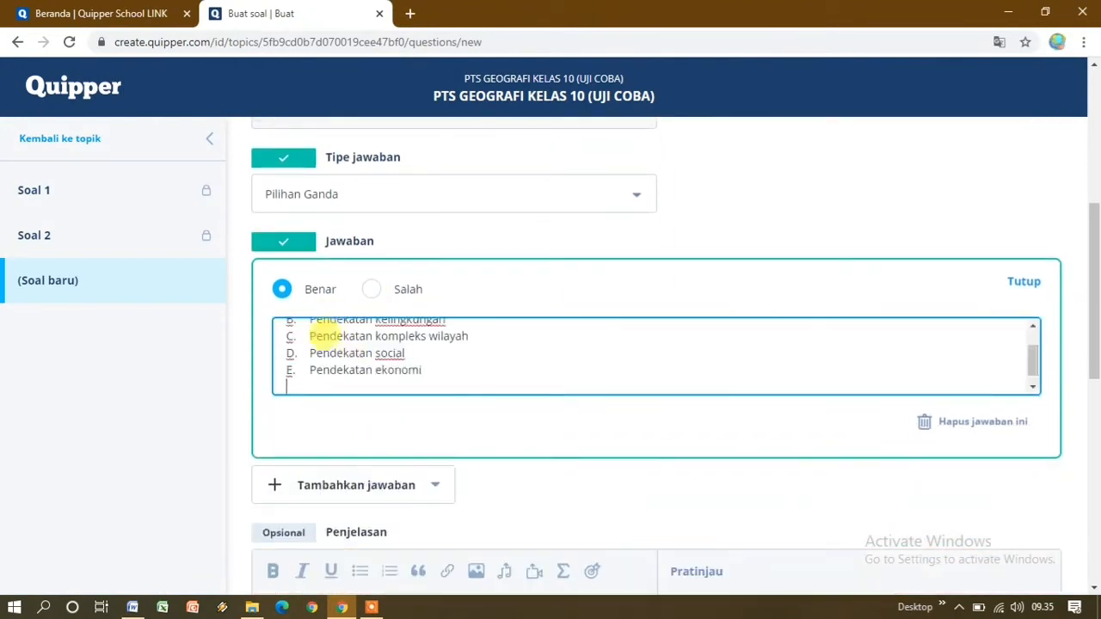
# Step: Trim the first answer to "Pendekatan keruangan" without its letter, mark it Salah, and collapse it
pyautogui.scroll(2, 312, 356)
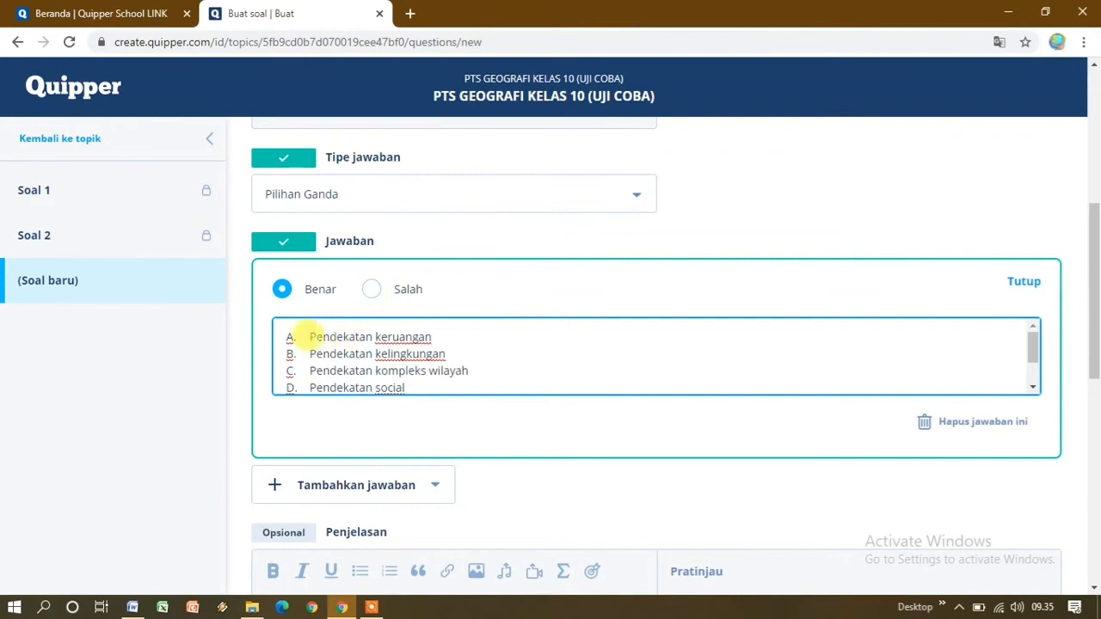
pyautogui.click(308, 333)
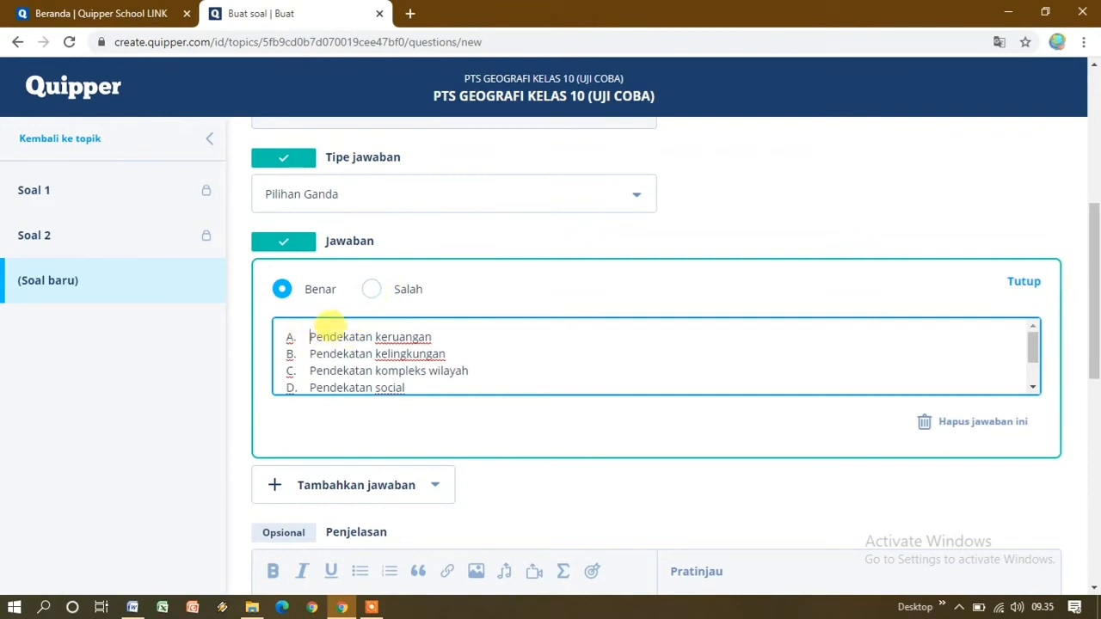
pyautogui.press('BackSpace')
pyautogui.press('BackSpace')
pyautogui.press('BackSpace')
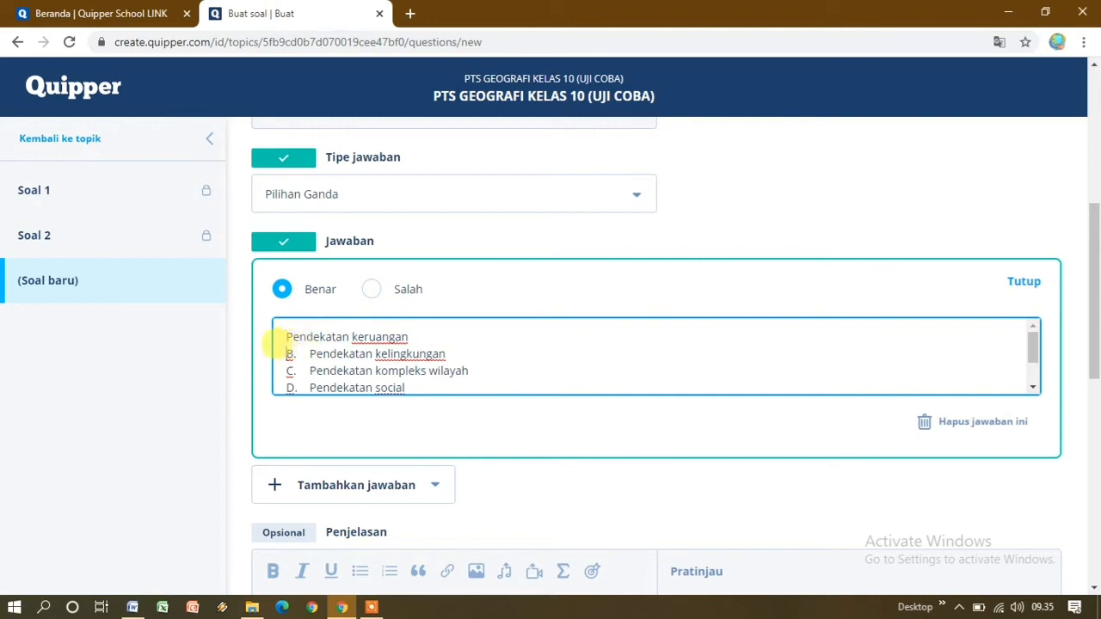
pyautogui.moveTo(287, 353); pyautogui.dragTo(443, 380)
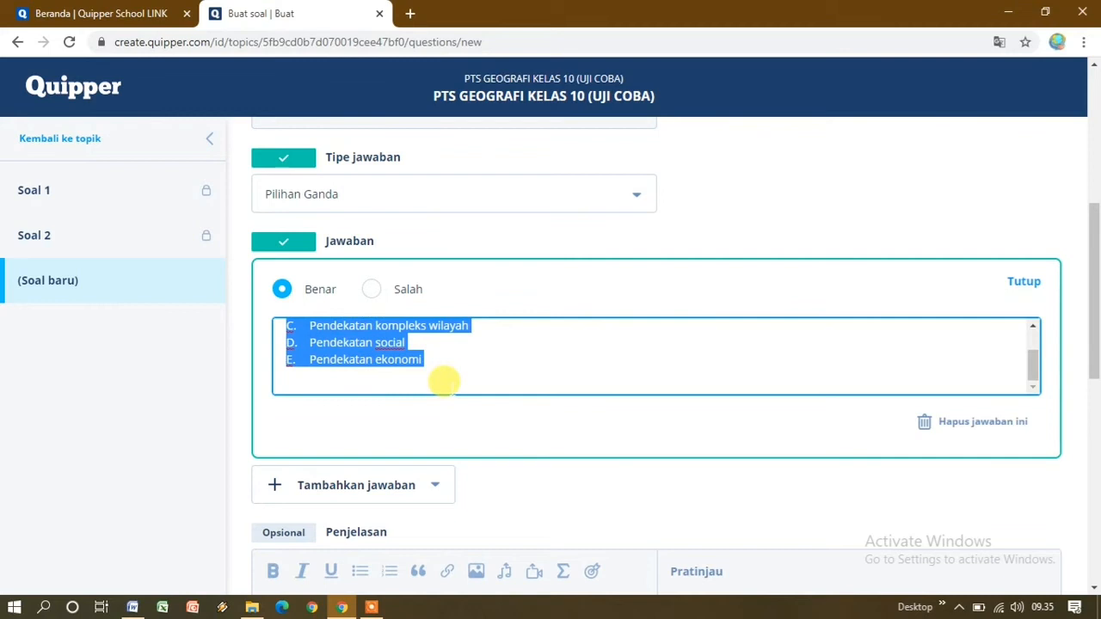
pyautogui.press('BackSpace')
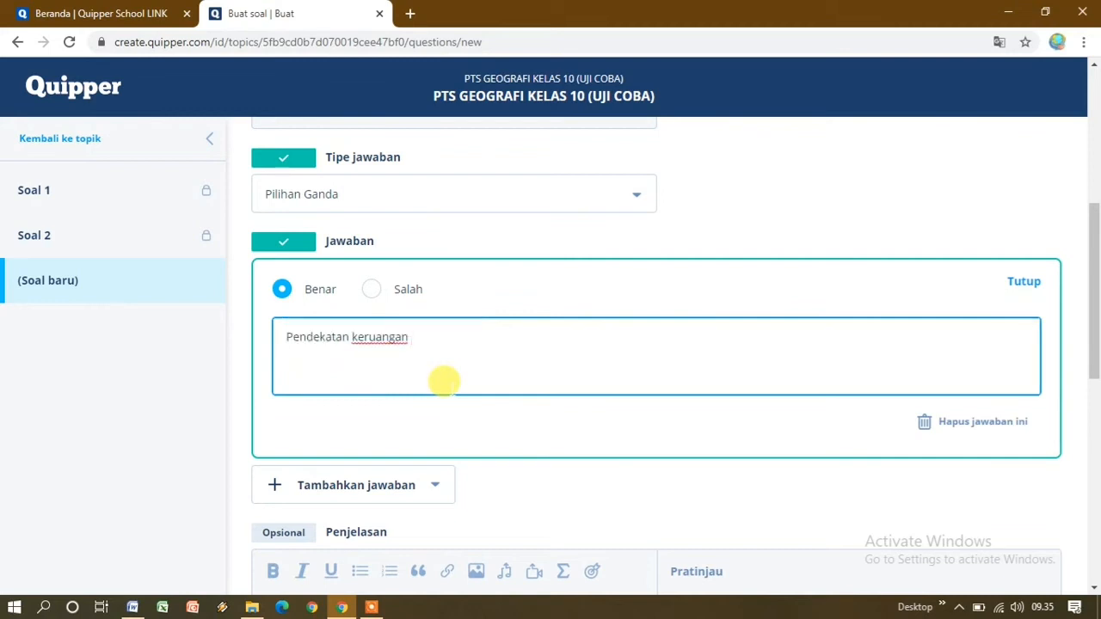
pyautogui.click(375, 292)
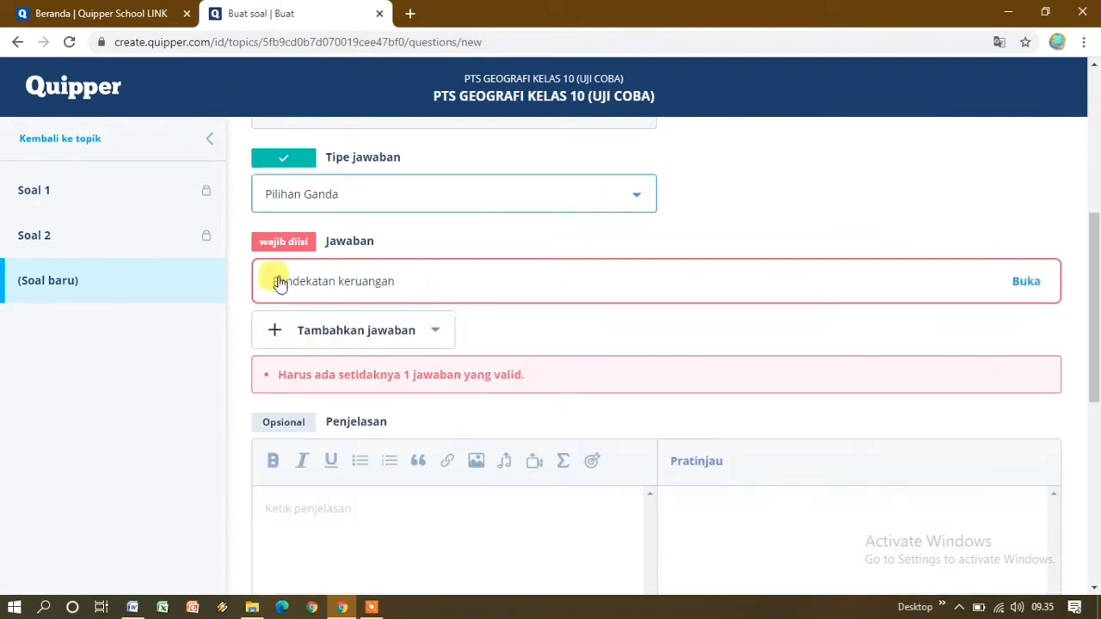
# Step: Add a second text answer, mark it Salah, and paste the copied choices into it
pyautogui.click(314, 338)
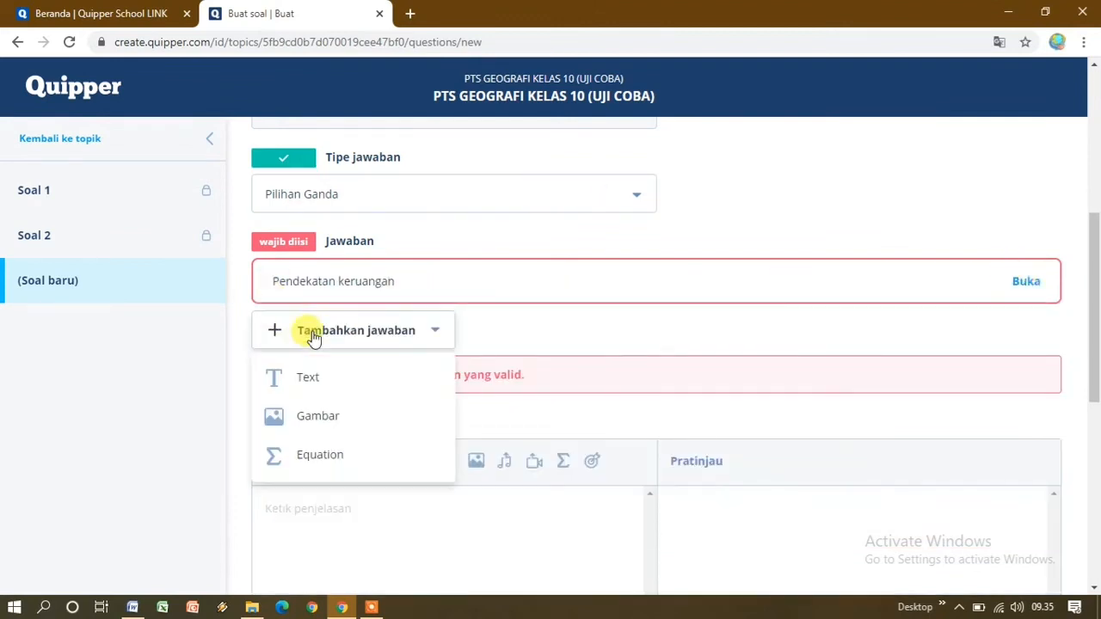
pyautogui.click(298, 376)
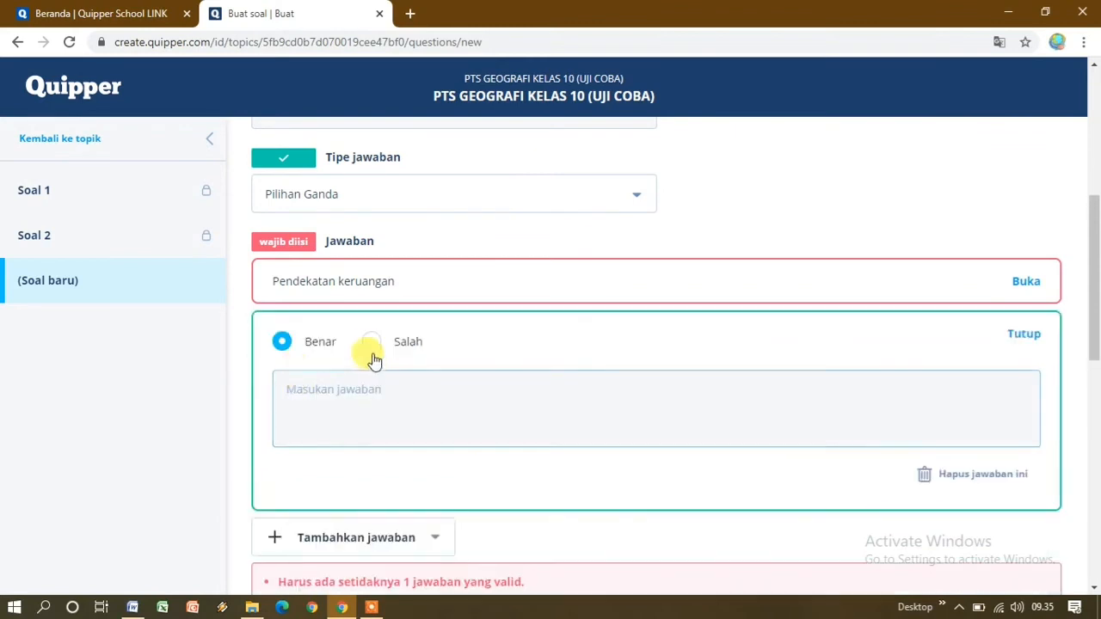
pyautogui.click(371, 344)
pyautogui.click(329, 387)
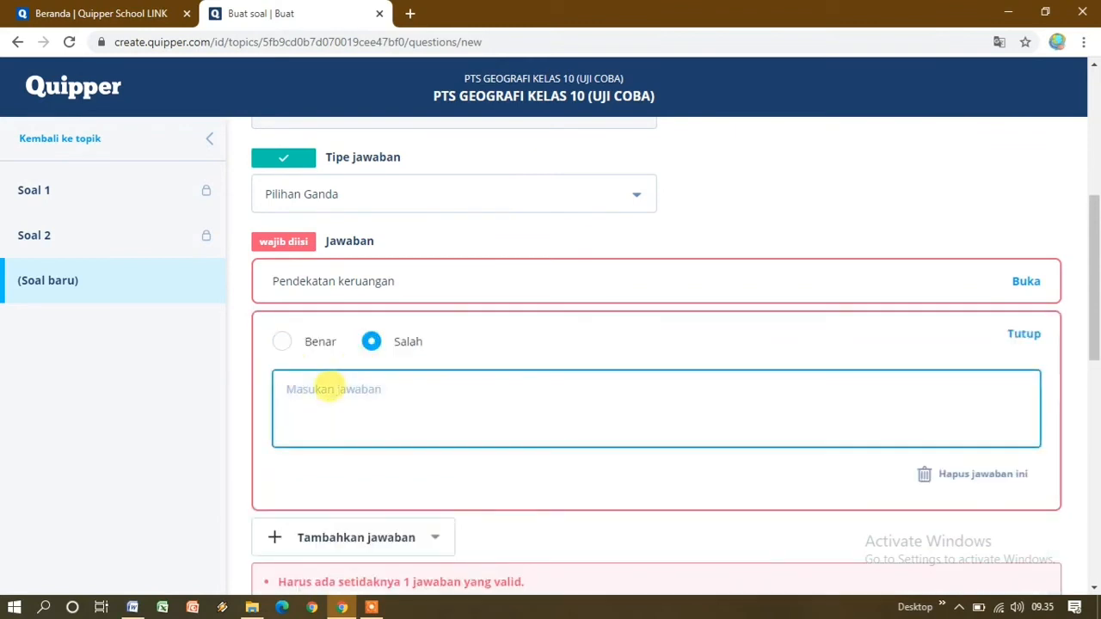
pyautogui.rightClick(328, 388)
pyautogui.click(380, 272)
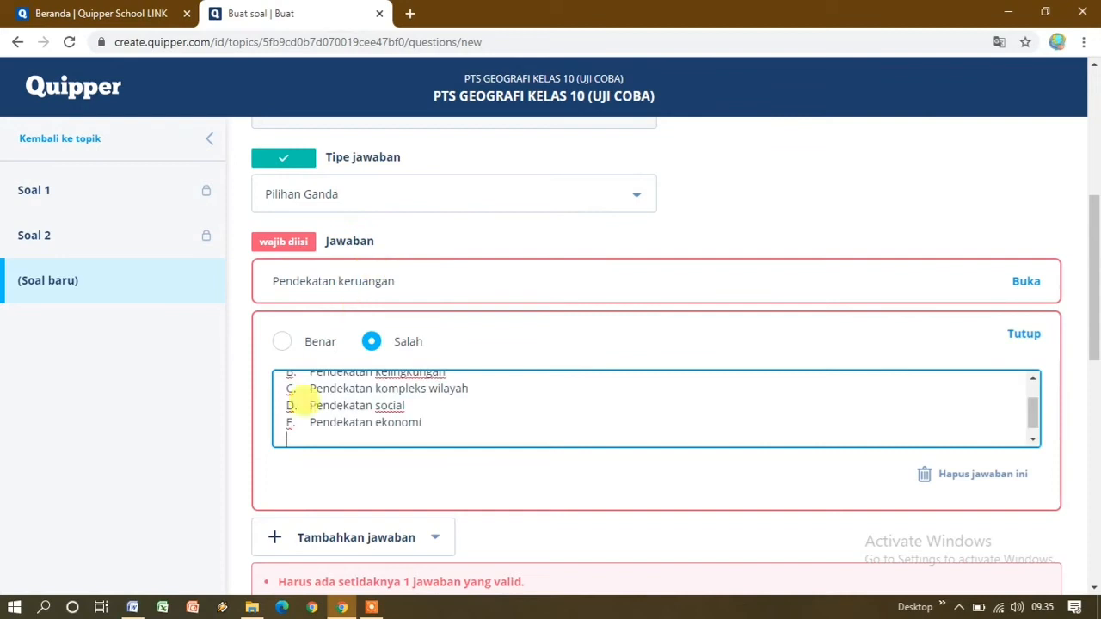
# Step: Trim the second answer to "Pendekatan kelingkungan" without its letter and collapse it
pyautogui.scroll(2, 317, 405)
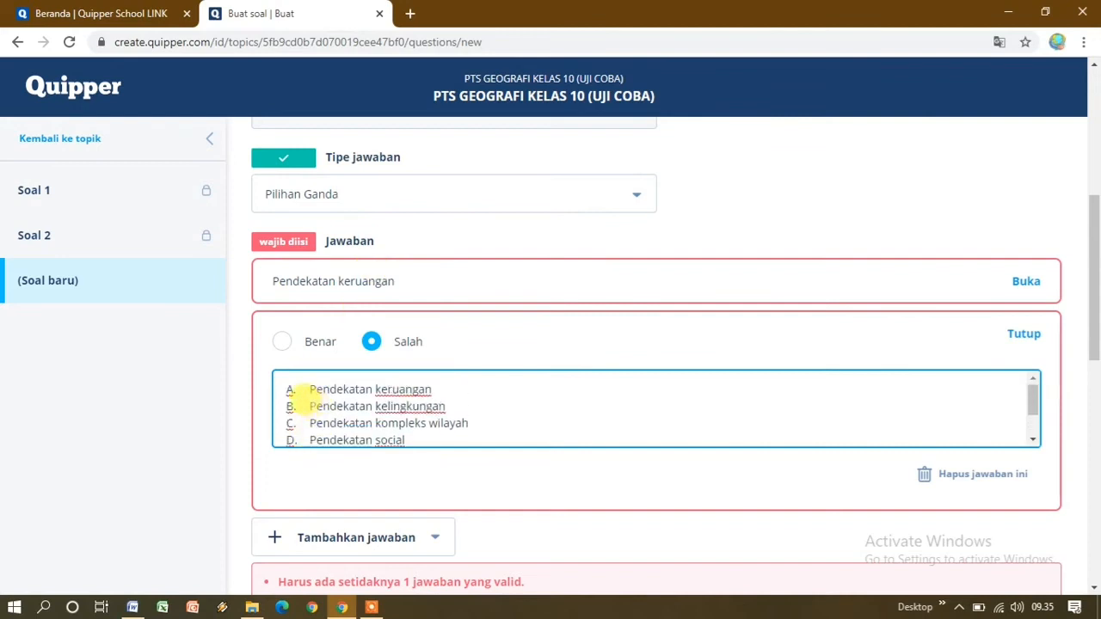
pyautogui.moveTo(303, 399); pyautogui.dragTo(267, 381)
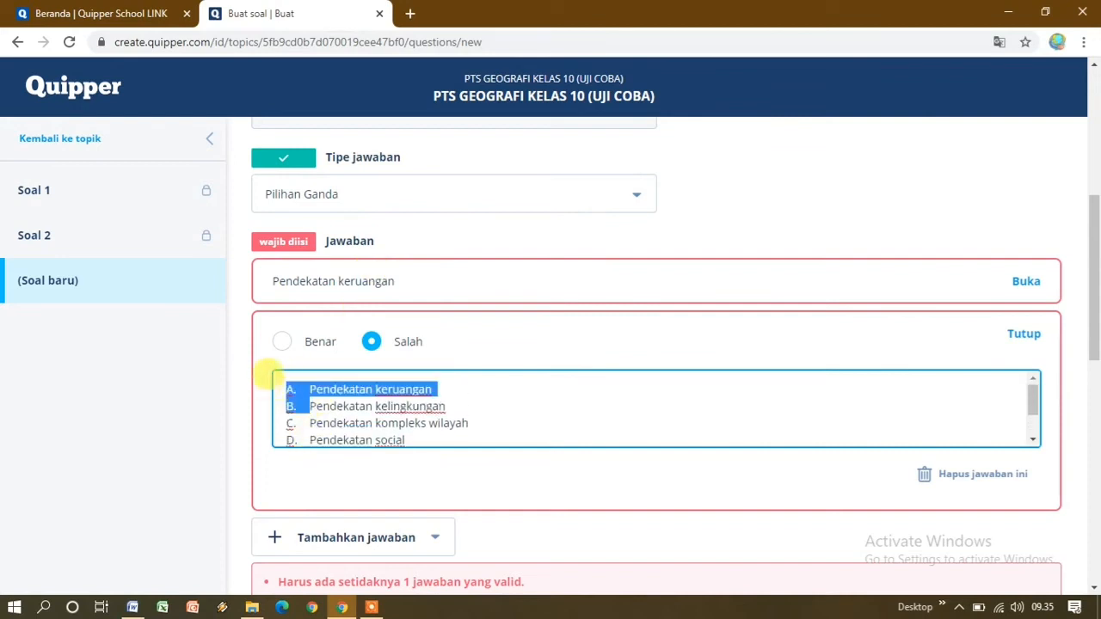
pyautogui.press('BackSpace')
pyautogui.moveTo(277, 411); pyautogui.dragTo(454, 454)
pyautogui.press('BackSpace')
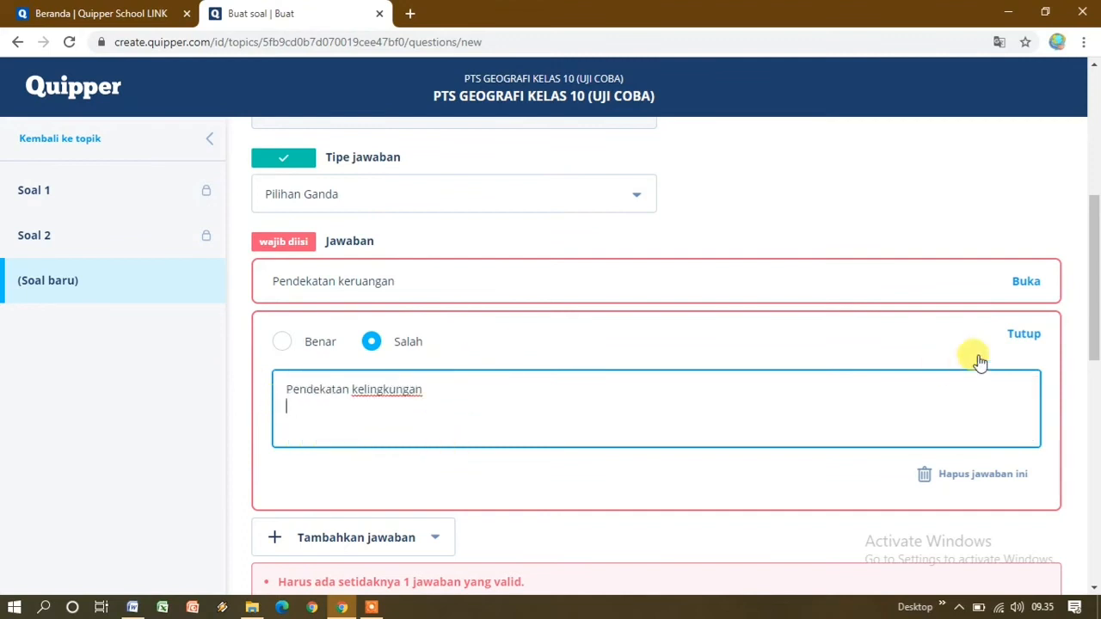
pyautogui.click(1016, 338)
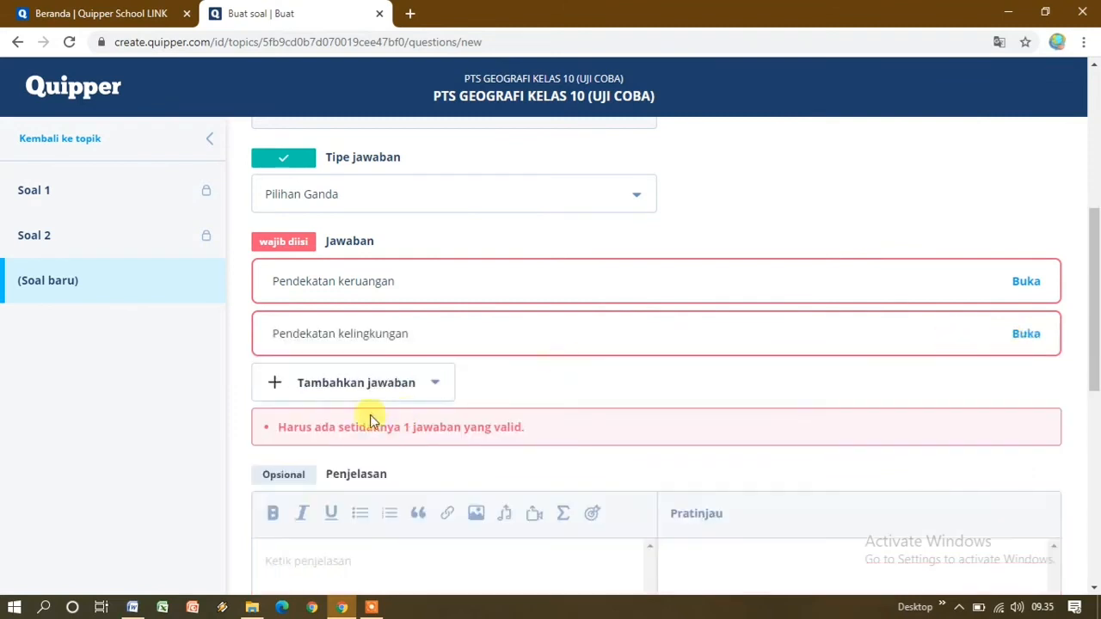
# Step: Add a third text answer marked Benar and paste the copied choices into it
pyautogui.click(325, 379)
pyautogui.click(301, 430)
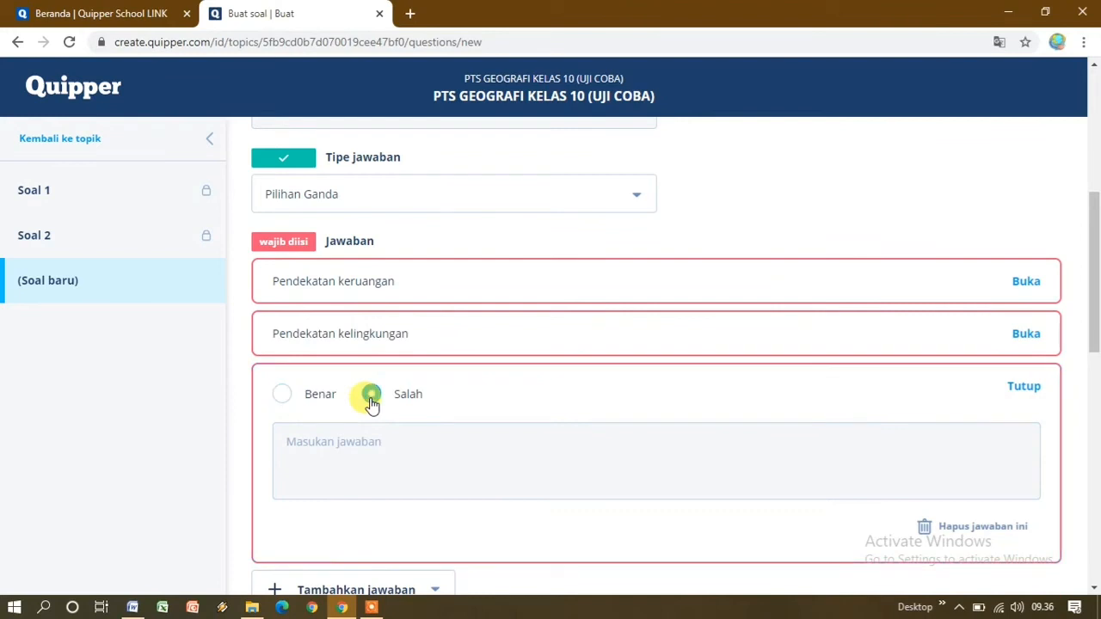
pyautogui.click(308, 441)
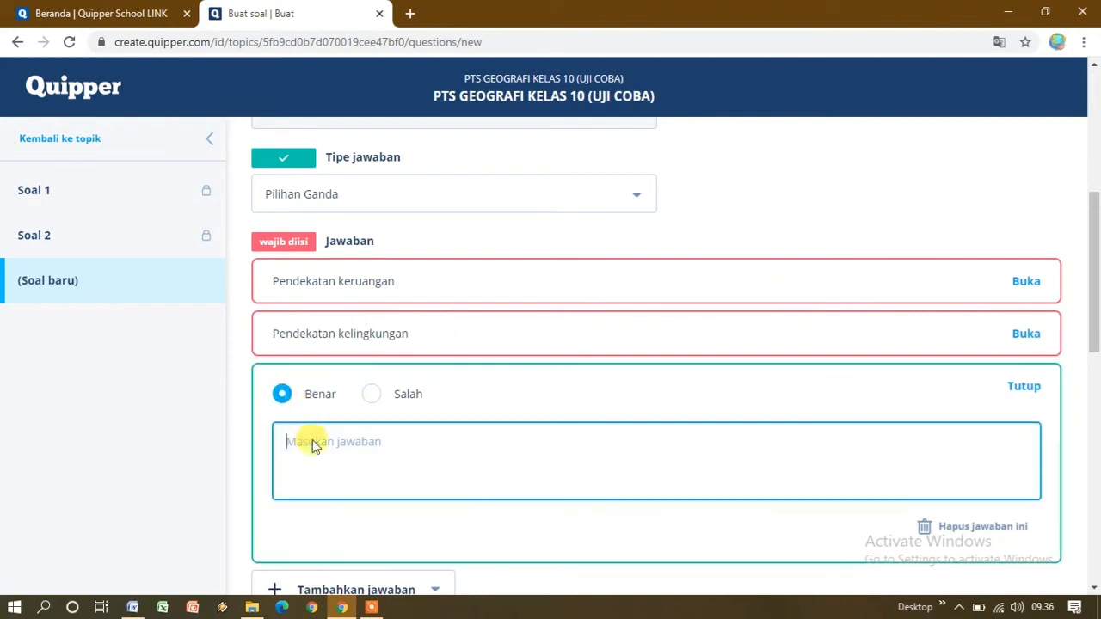
pyautogui.rightClick(310, 442)
pyautogui.click(357, 312)
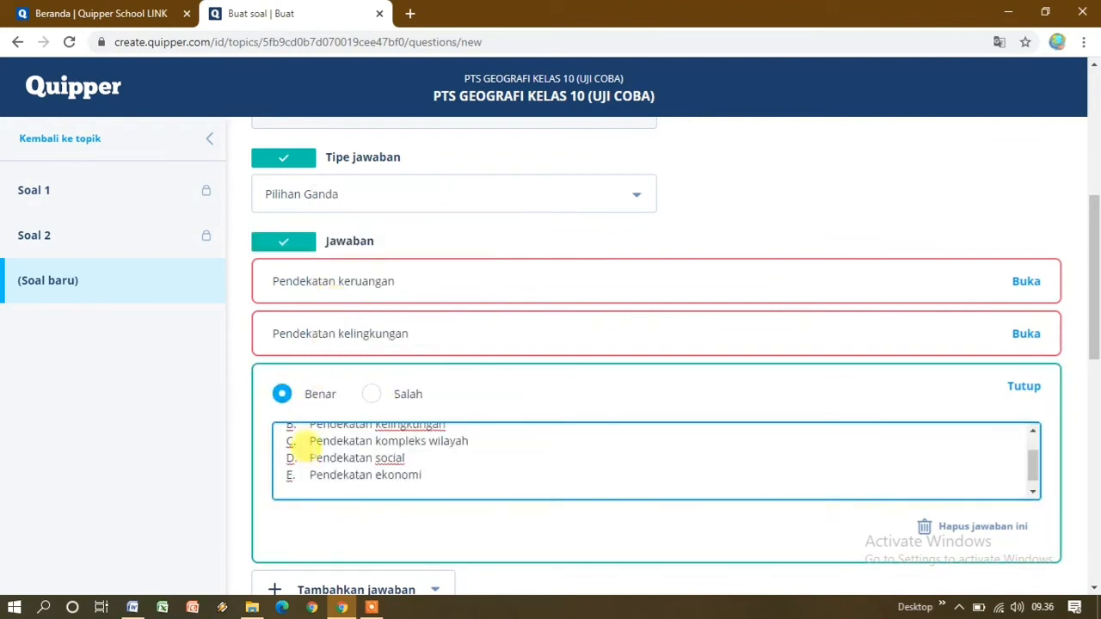
# Step: Trim the third answer to "Pendekatan kompleks wilayah" without its letter and collapse it
pyautogui.scroll(2, 307, 447)
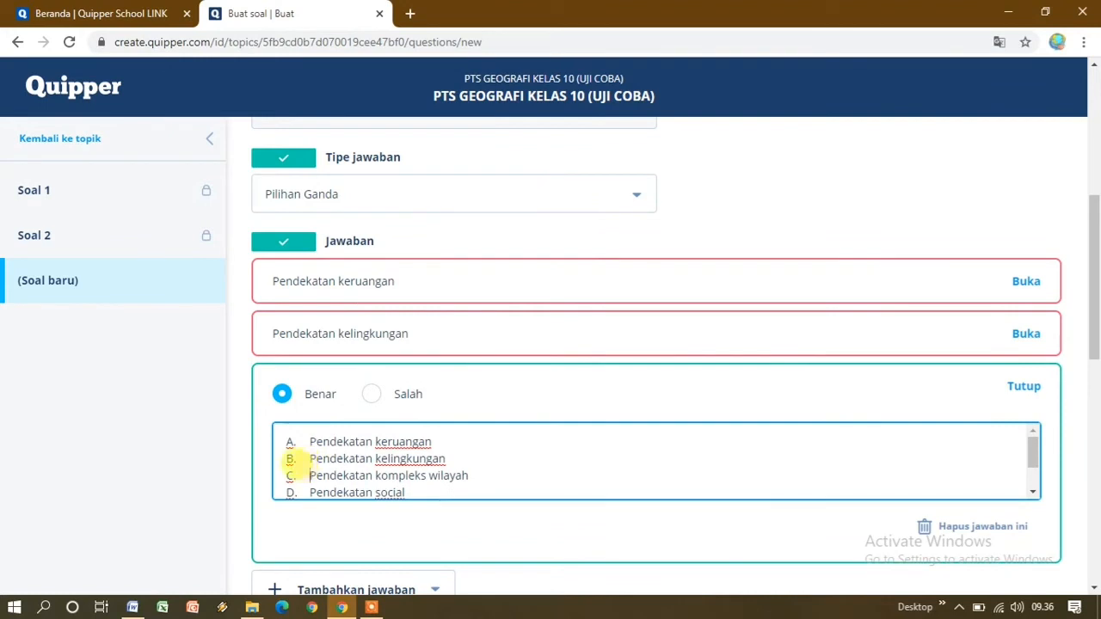
pyautogui.moveTo(289, 469); pyautogui.dragTo(283, 430)
pyautogui.press('BackSpace')
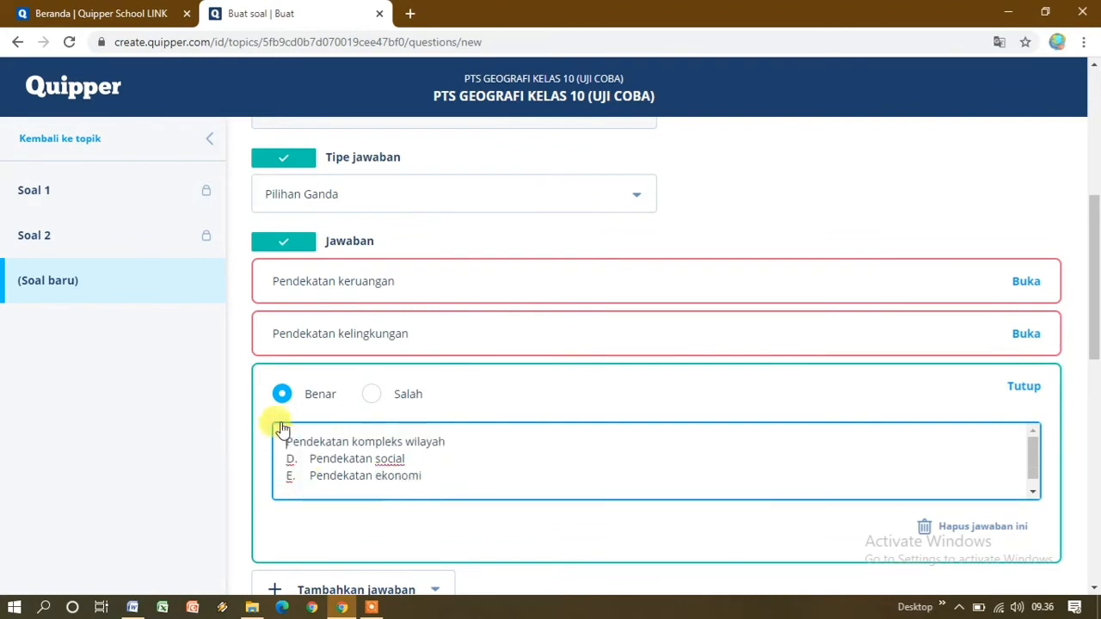
pyautogui.moveTo(289, 457); pyautogui.dragTo(422, 476)
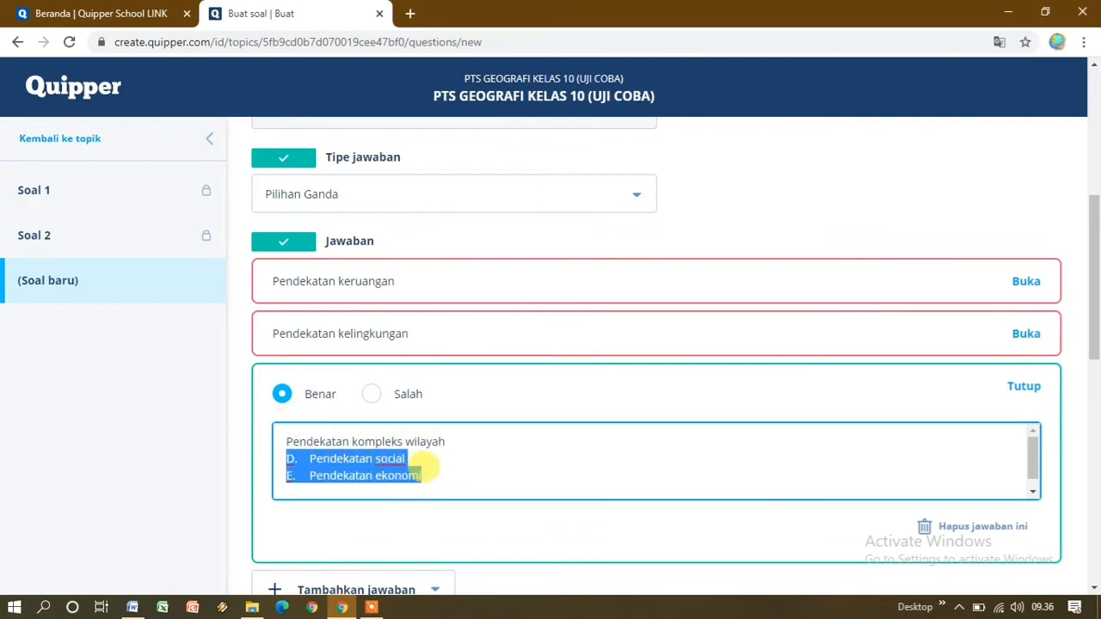
pyautogui.press('BackSpace')
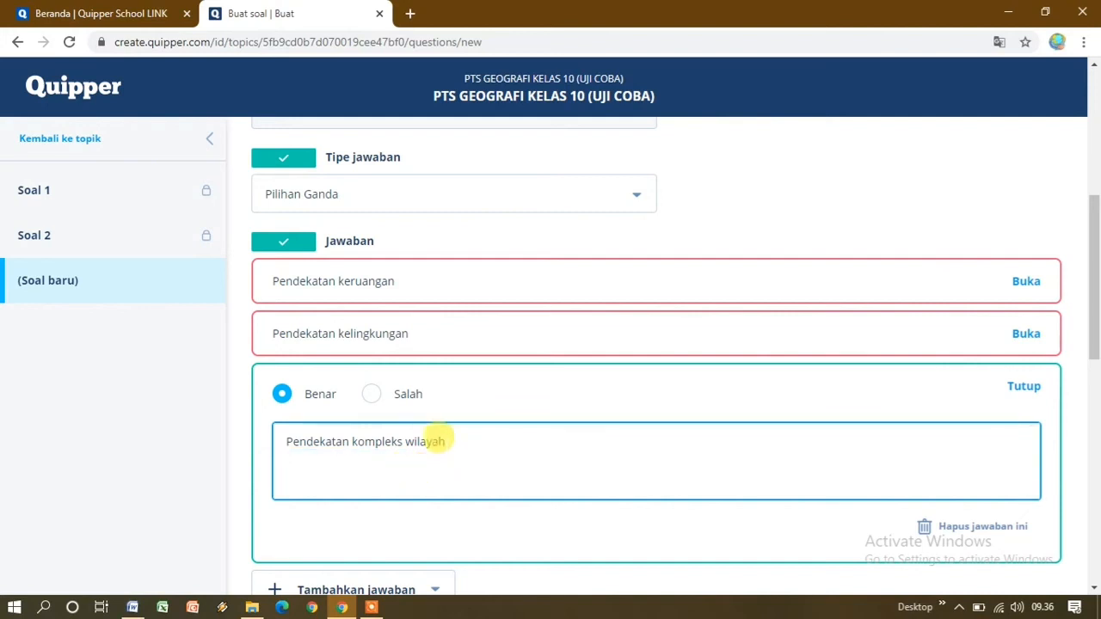
pyautogui.click(1026, 389)
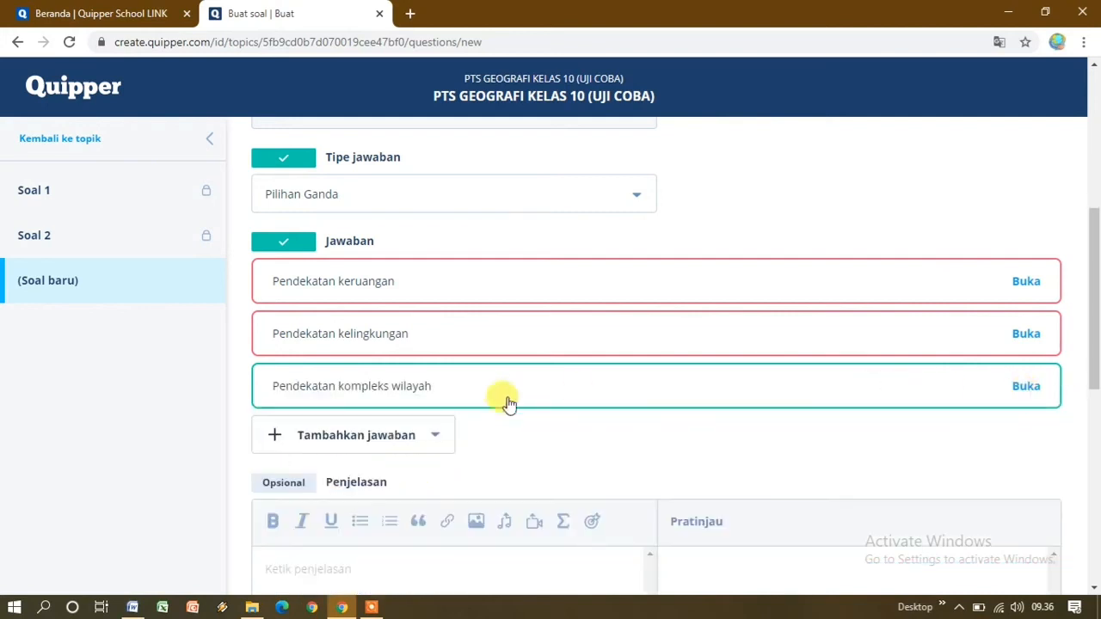
# Step: Add a fourth text answer, mark it Salah, and paste the copied choices into it
pyautogui.click(376, 439)
pyautogui.click(307, 476)
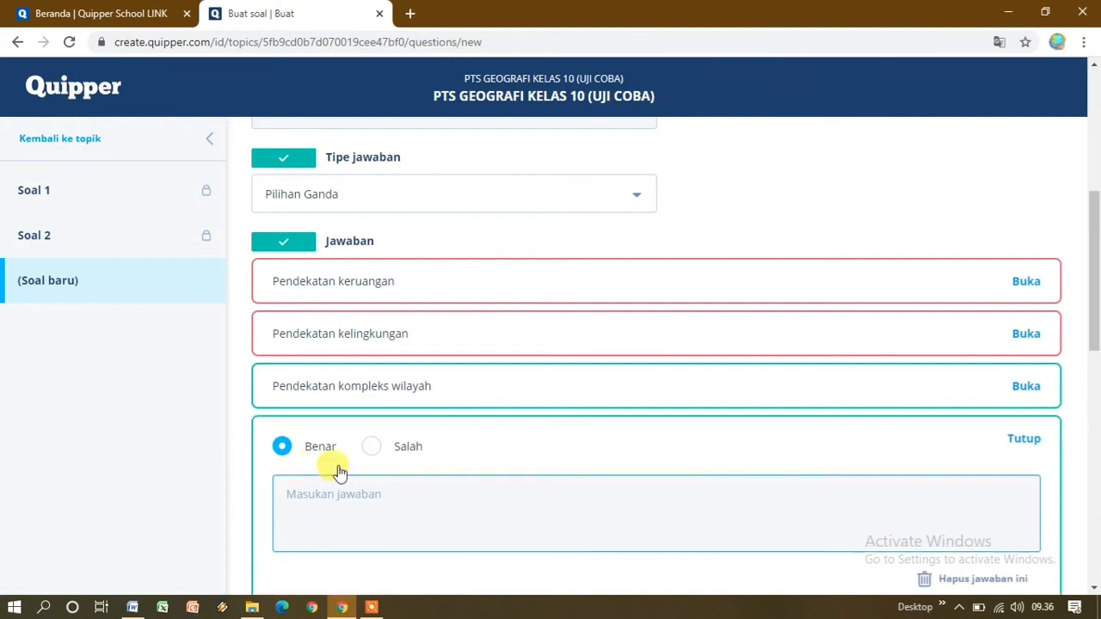
pyautogui.click(370, 446)
pyautogui.click(333, 492)
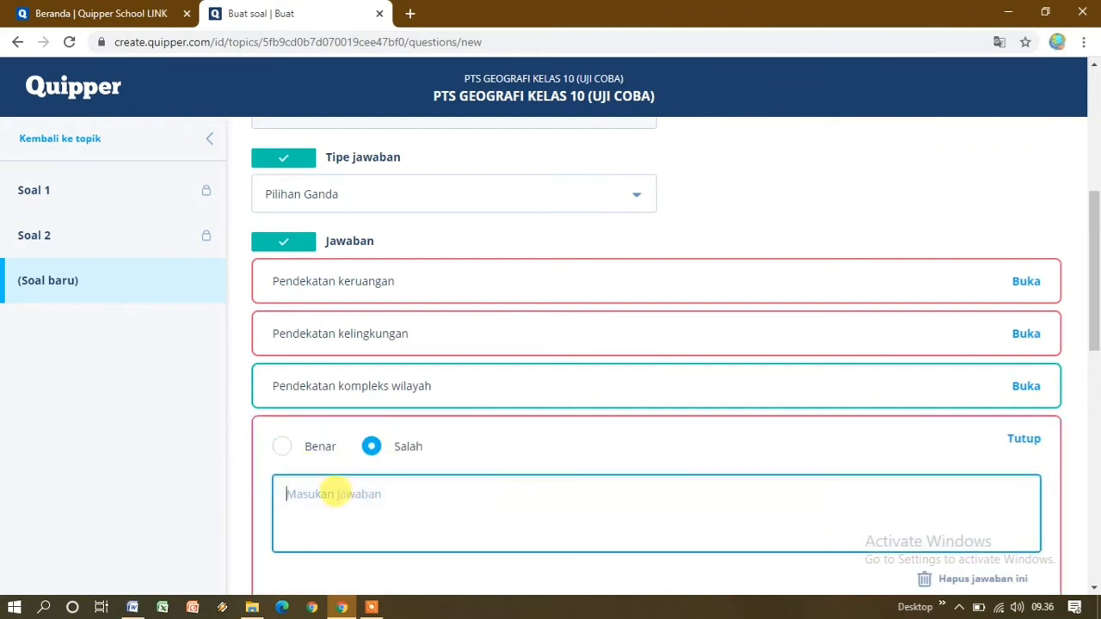
pyautogui.rightClick(342, 497)
pyautogui.click(387, 372)
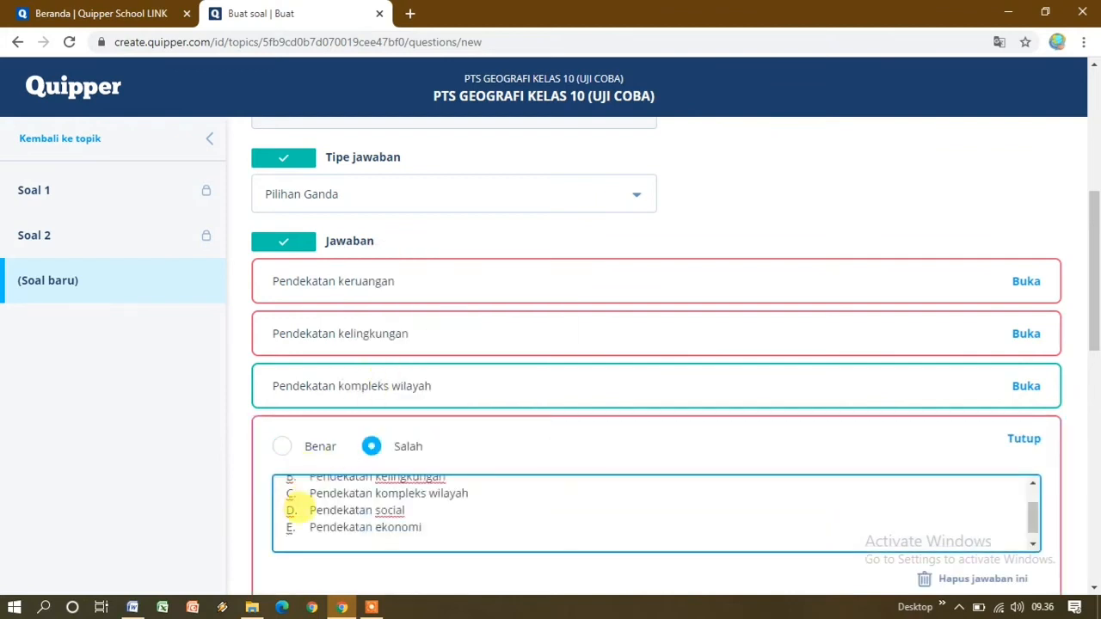
# Step: Trim the fourth answer to "Pendekatan social" without its letter and collapse it
pyautogui.moveTo(290, 493); pyautogui.dragTo(281, 471)
pyautogui.press('BackSpace')
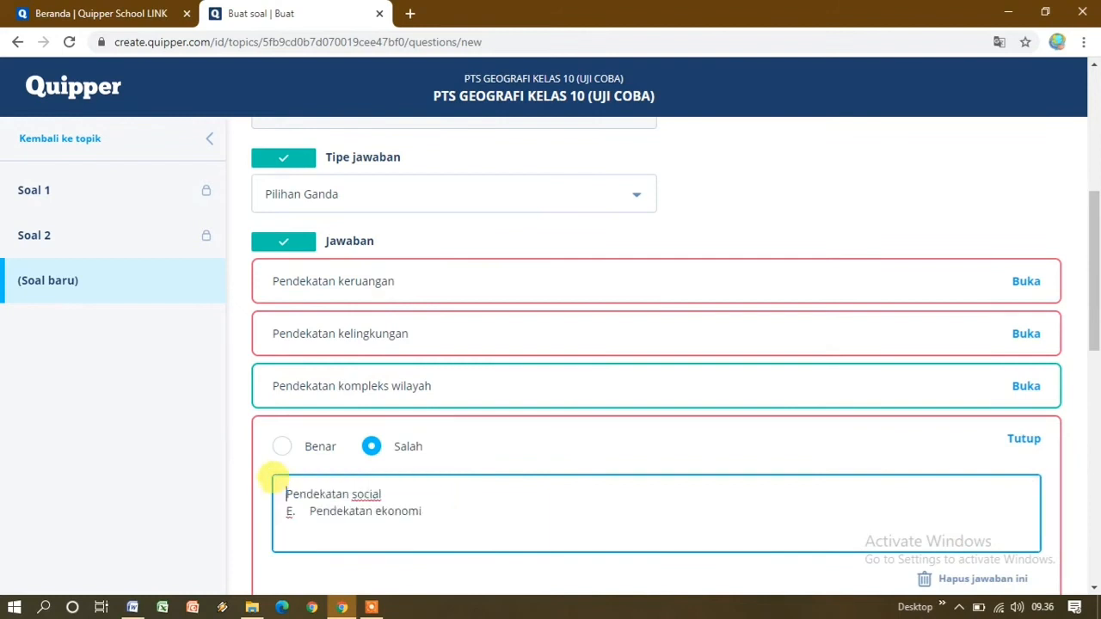
pyautogui.moveTo(274, 513); pyautogui.dragTo(476, 515)
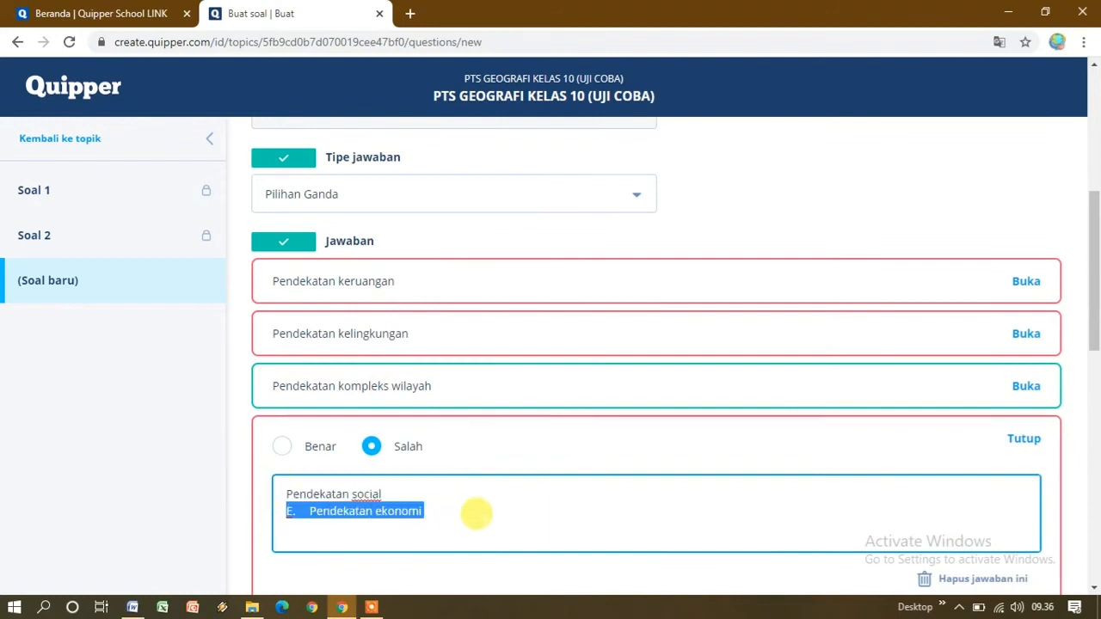
pyautogui.press('BackSpace')
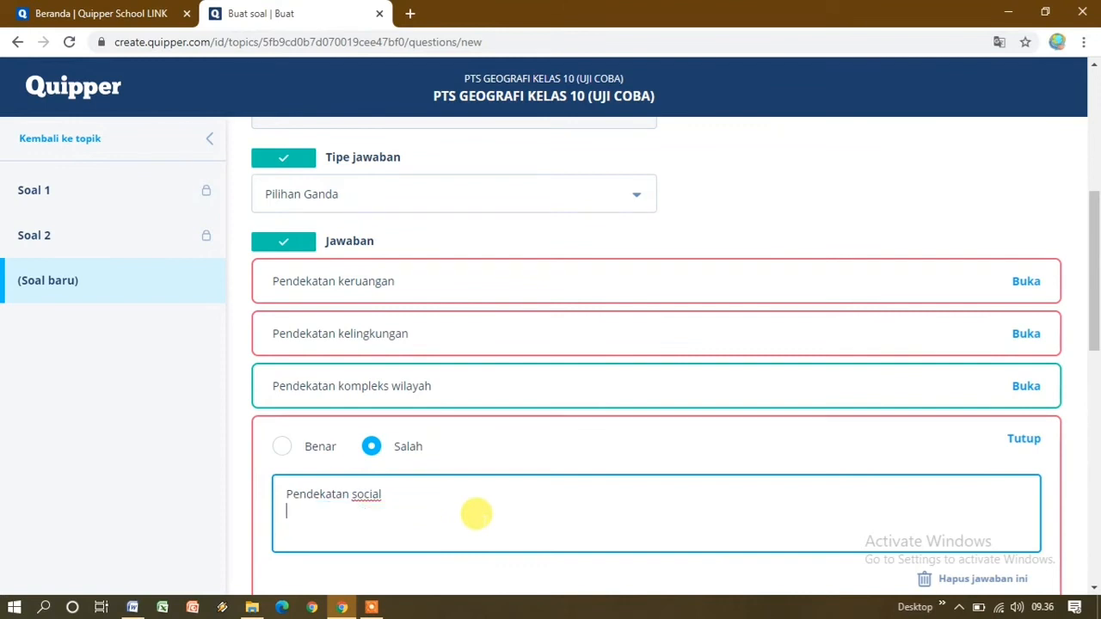
pyautogui.click(998, 452)
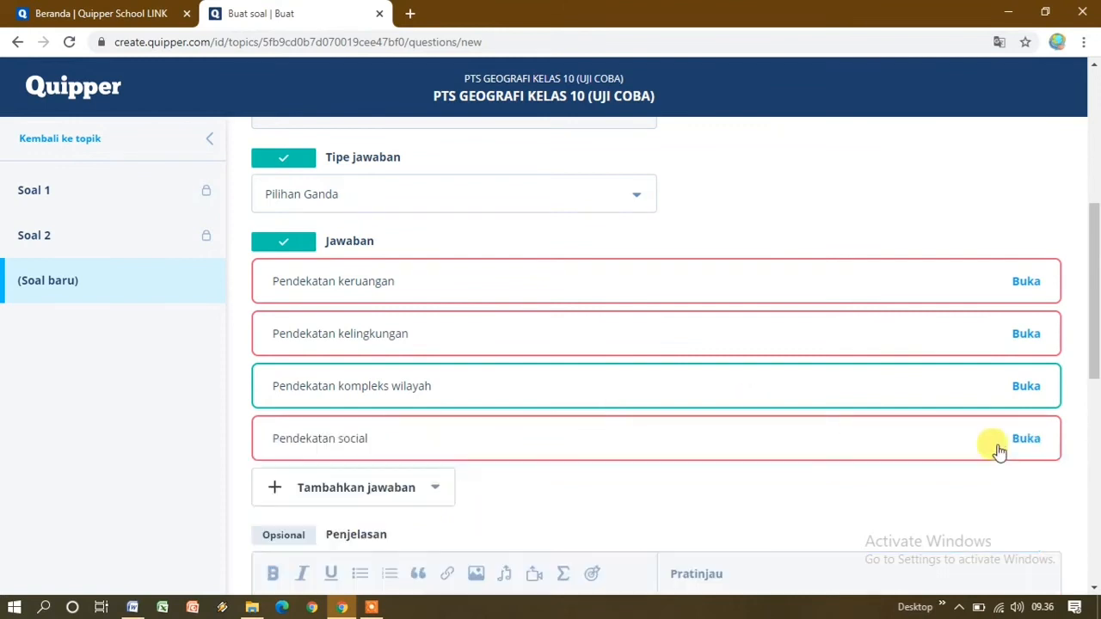
# Step: Add a fifth text answer, mark it Salah, and paste the copied choices into it
pyautogui.click(349, 487)
pyautogui.click(293, 528)
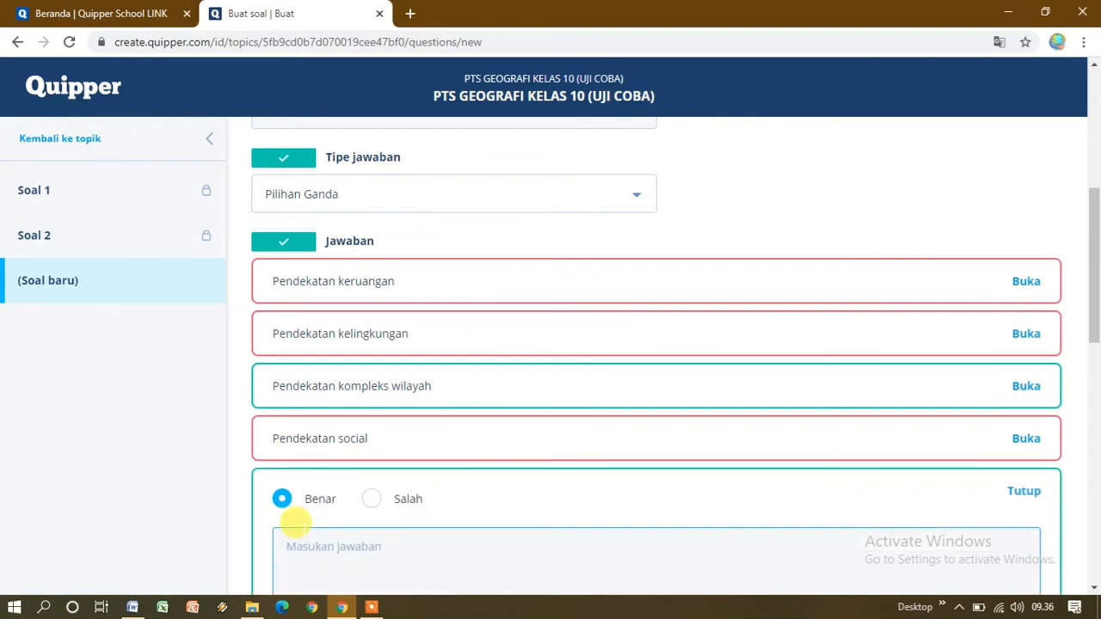
pyautogui.click(368, 499)
pyautogui.click(337, 540)
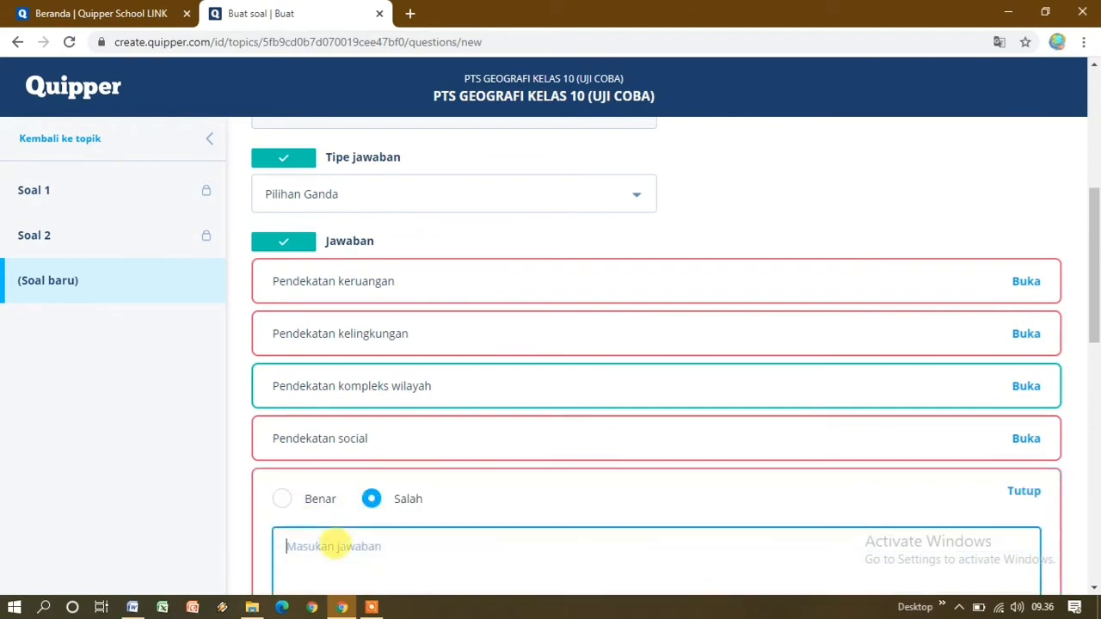
pyautogui.rightClick(341, 550)
pyautogui.click(386, 424)
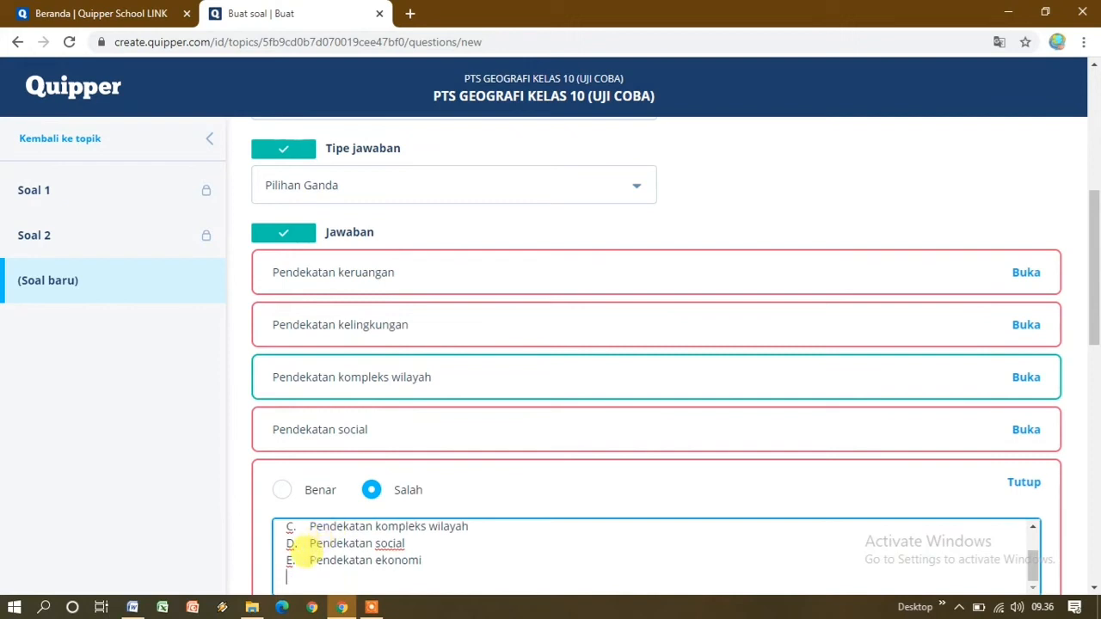
# Step: Trim the fifth answer to "Pendekatan ekonomi" without its letter and collapse it
pyautogui.moveTo(294, 557); pyautogui.dragTo(263, 516)
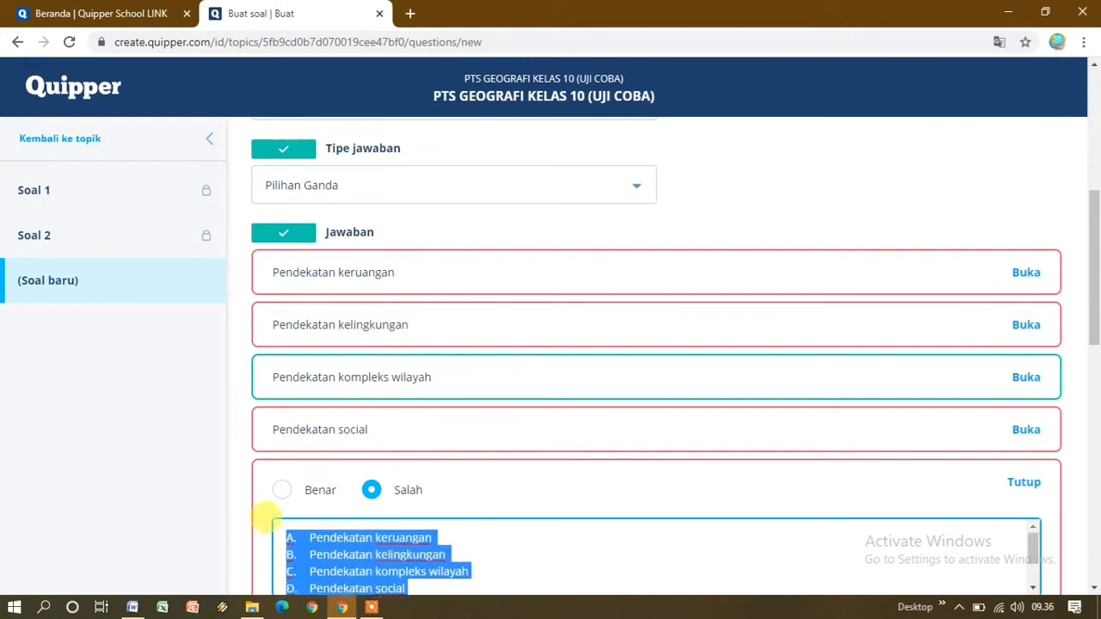
pyautogui.press('BackSpace')
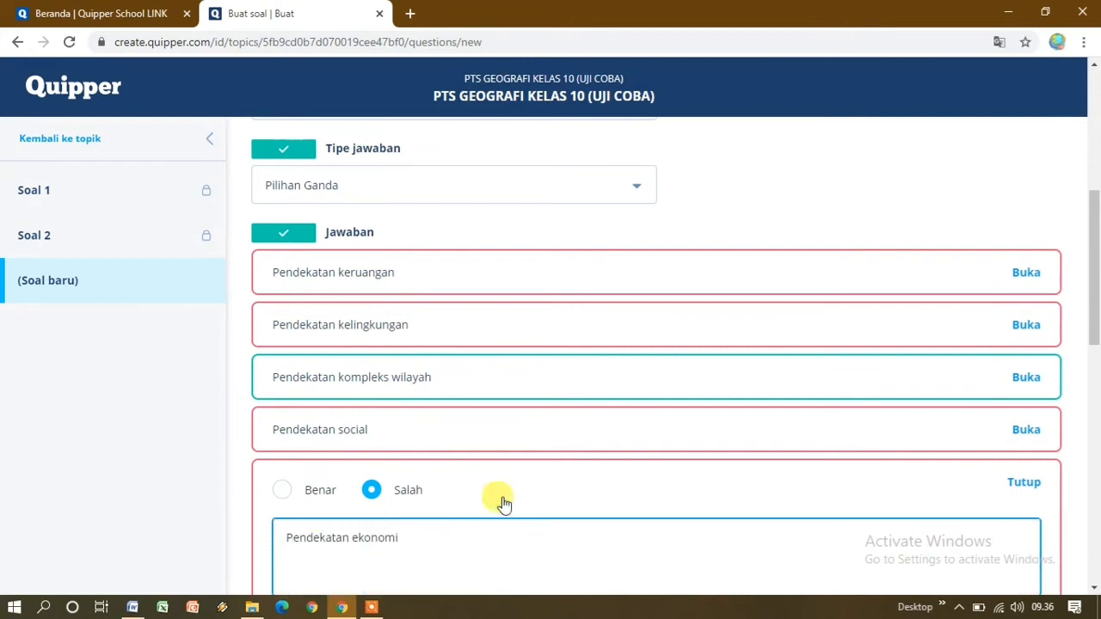
pyautogui.click(1024, 482)
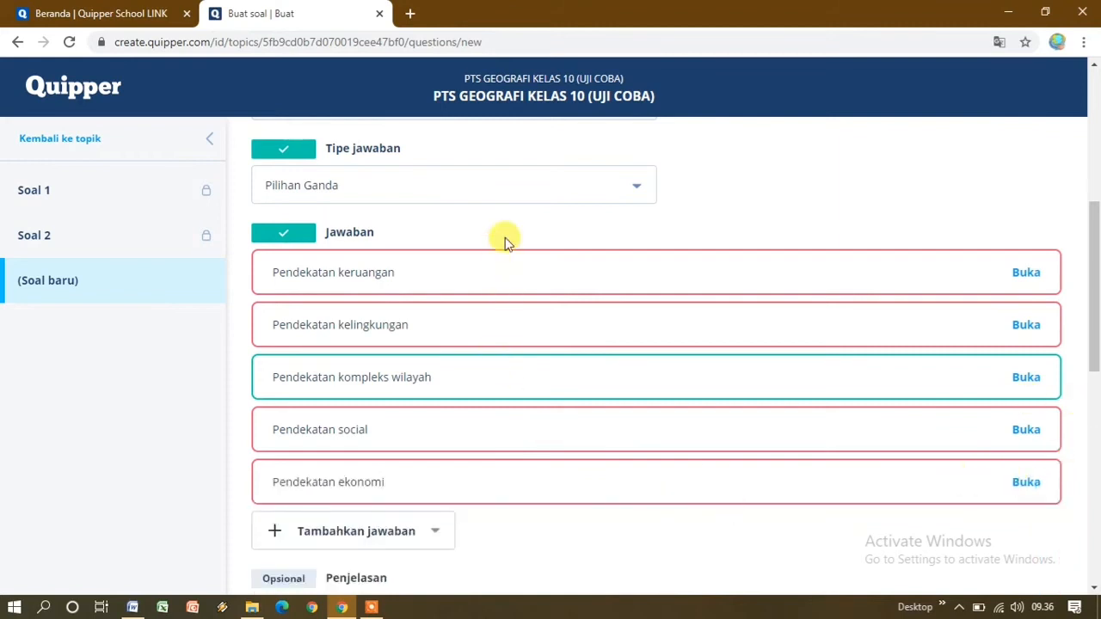
# Step: Review the question text and its five answers, and create the question
pyautogui.scroll(5, 505, 241)
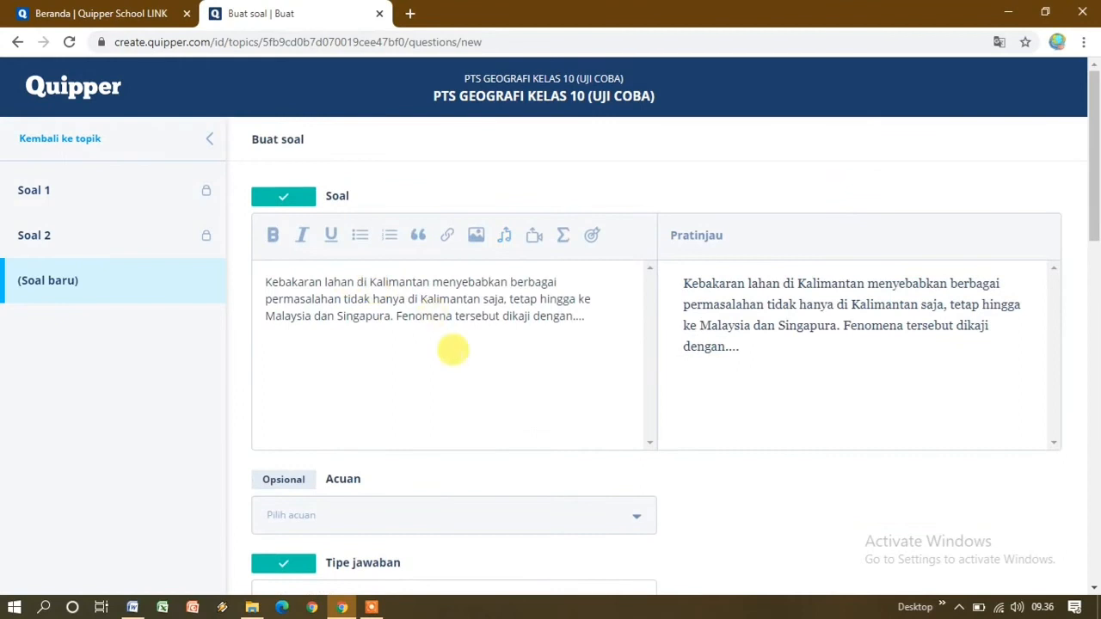
pyautogui.scroll(-5, 453, 349)
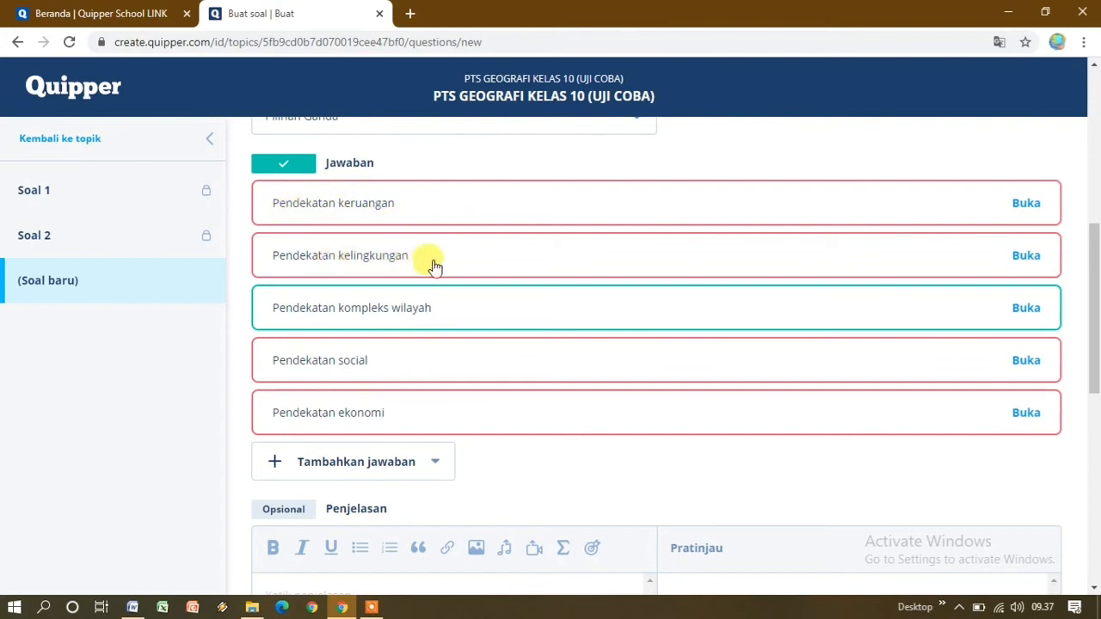
pyautogui.scroll(-7, 434, 413)
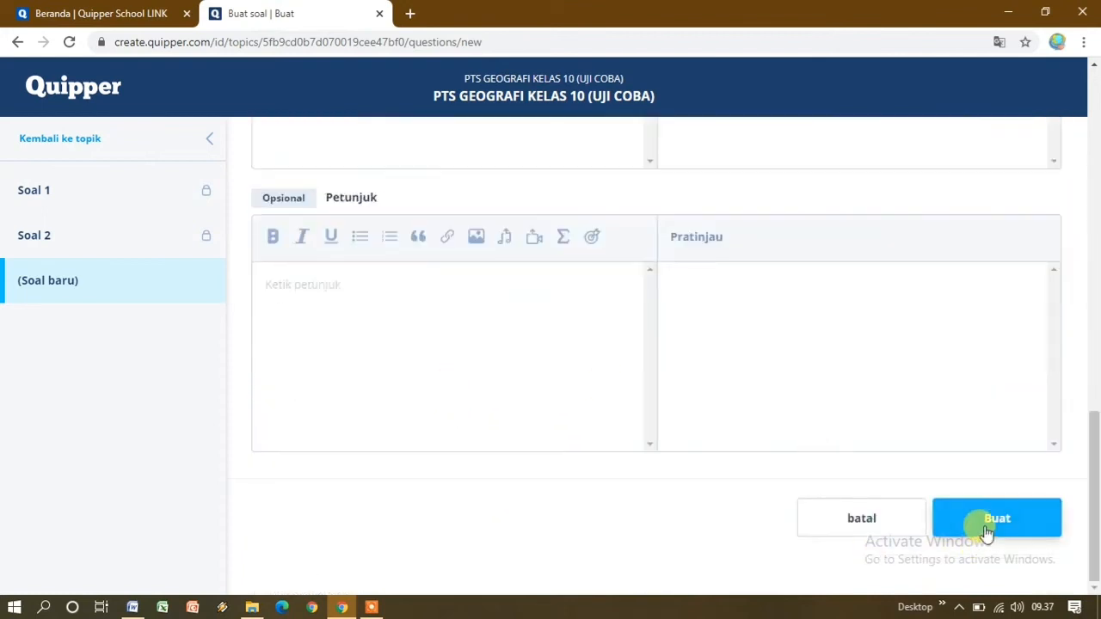
pyautogui.click(987, 529)
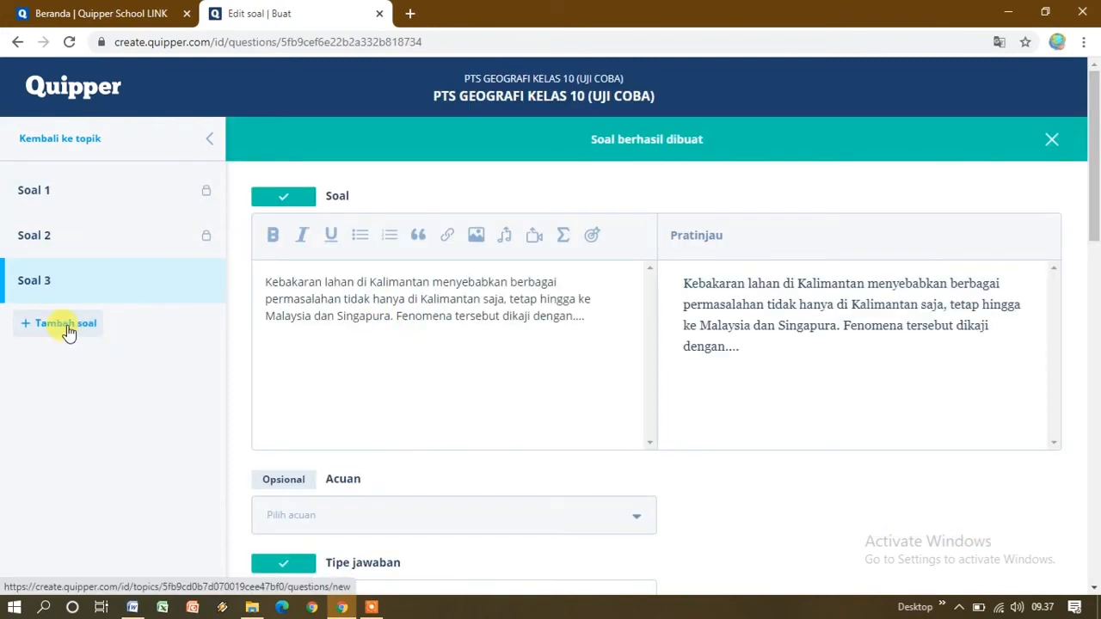
# Step: Start another new question, switch to Word, and copy the text of question 2 beginning "Tata surya terbentuk" without its choices
pyautogui.click(65, 325)
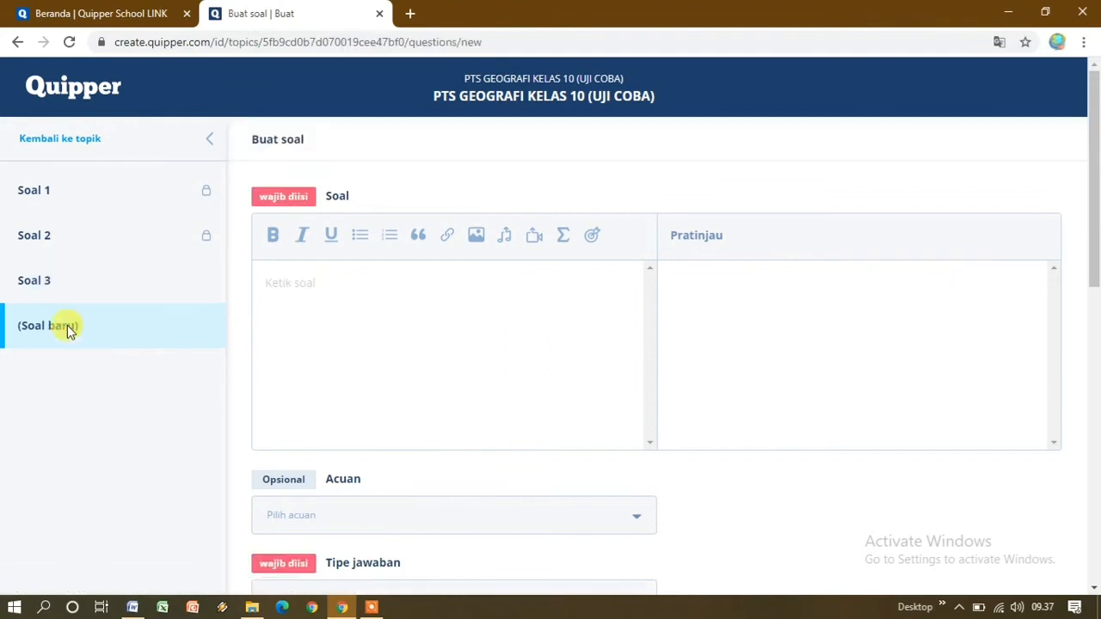
pyautogui.click(130, 608)
pyautogui.click(383, 422)
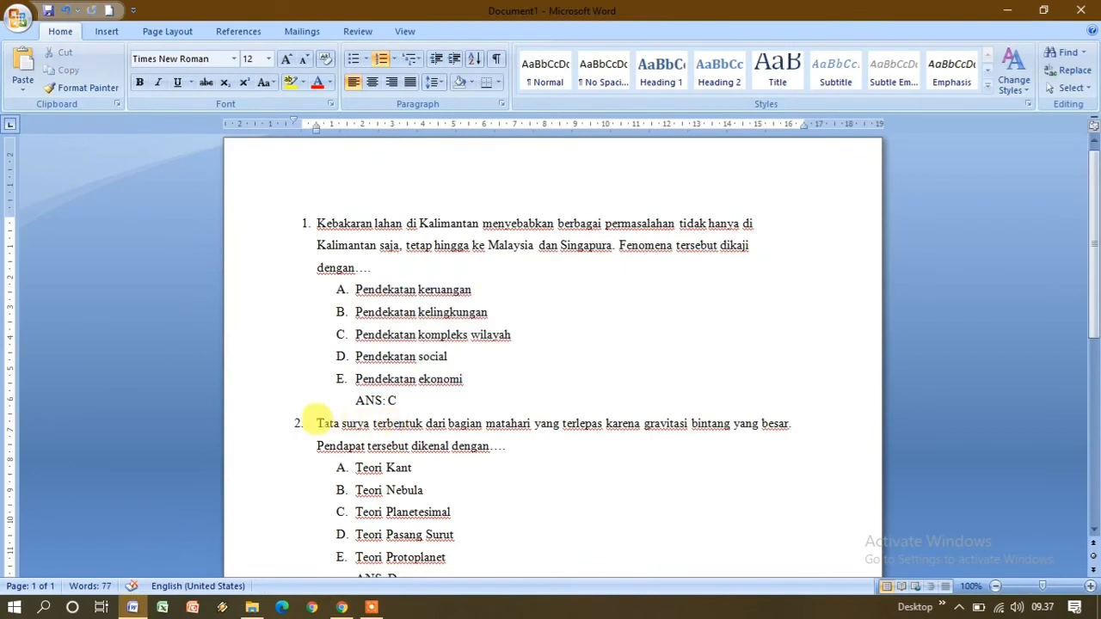
pyautogui.moveTo(317, 423); pyautogui.dragTo(508, 443)
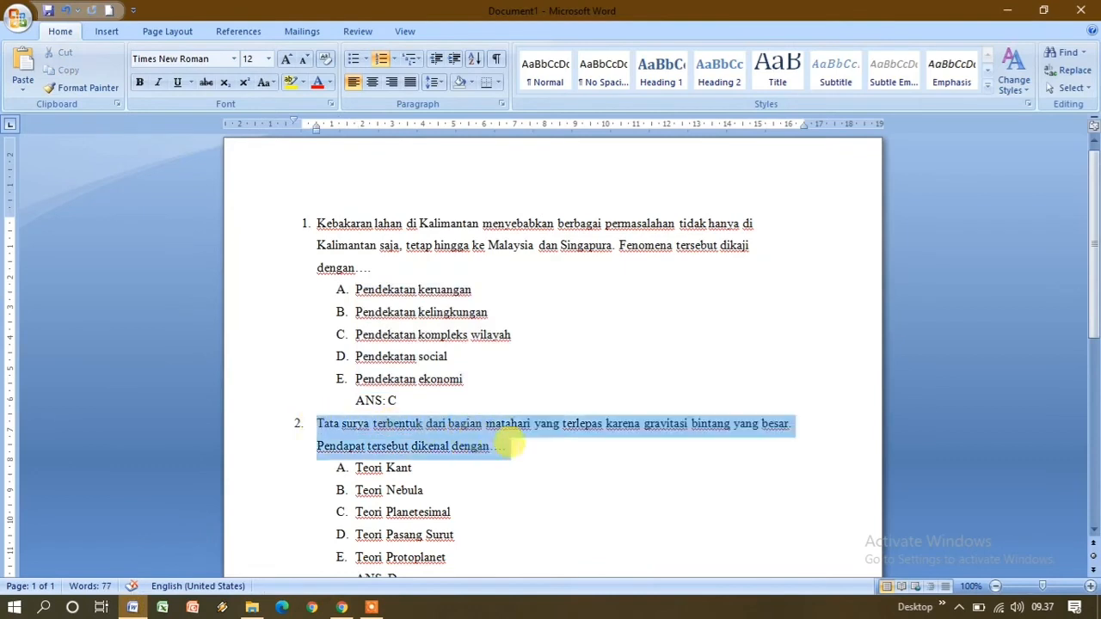
pyautogui.rightClick(457, 432)
pyautogui.click(506, 136)
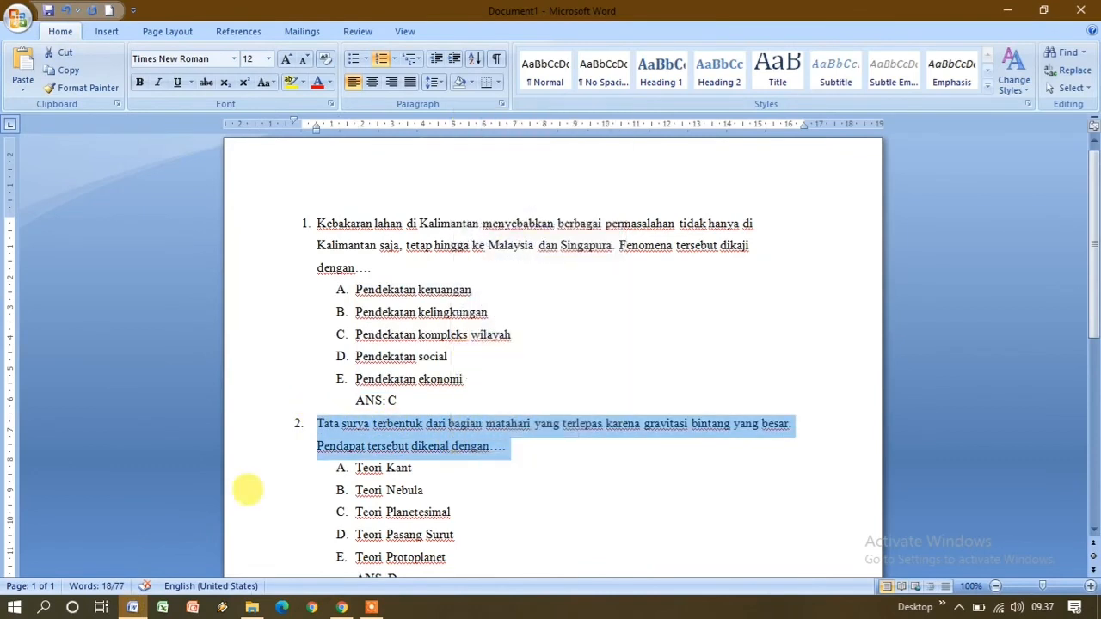
# Step: Switch back to Quipper, paste the copied text into the new question's Soal field, and remove its leading number 2
pyautogui.click(341, 609)
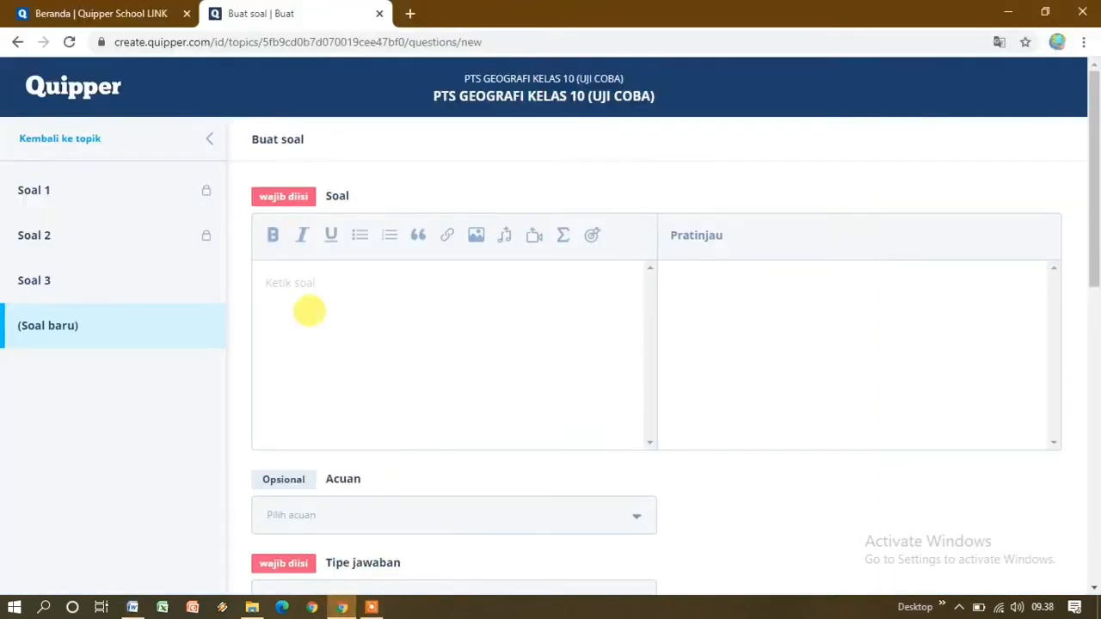
pyautogui.rightClick(277, 280)
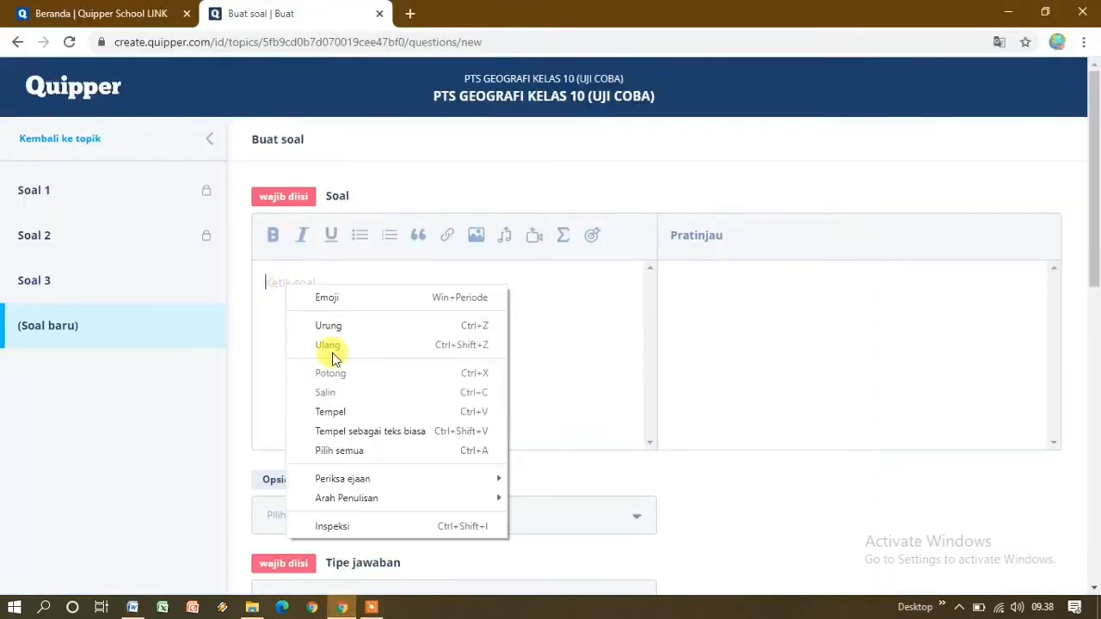
pyautogui.click(342, 411)
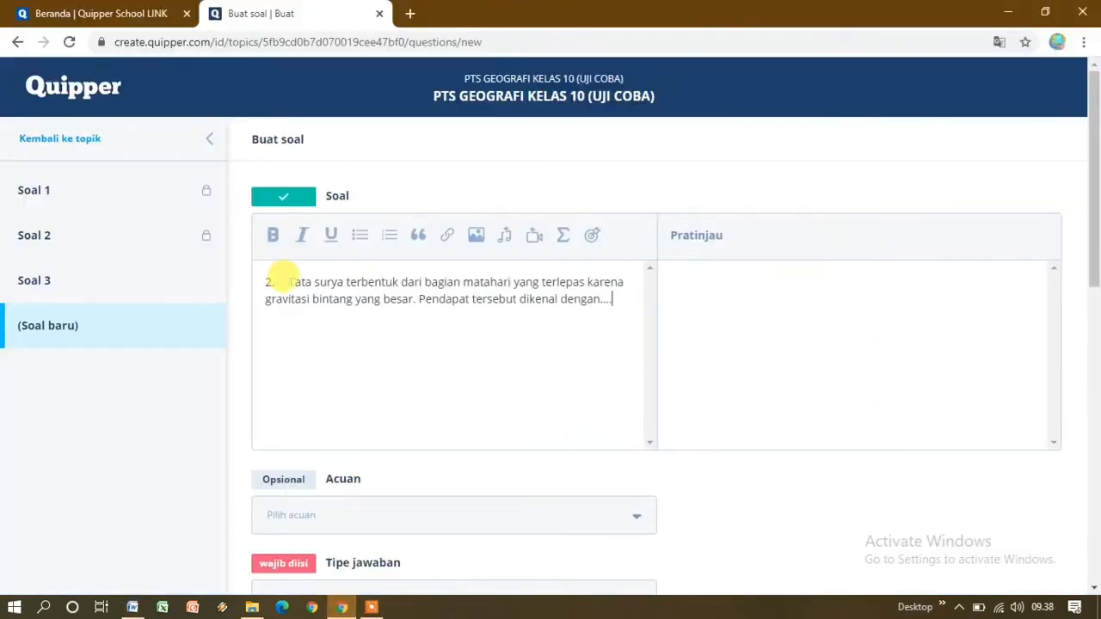
pyautogui.click(289, 282)
pyautogui.press('BackSpace')
pyautogui.press('BackSpace')
pyautogui.press('BackSpace')
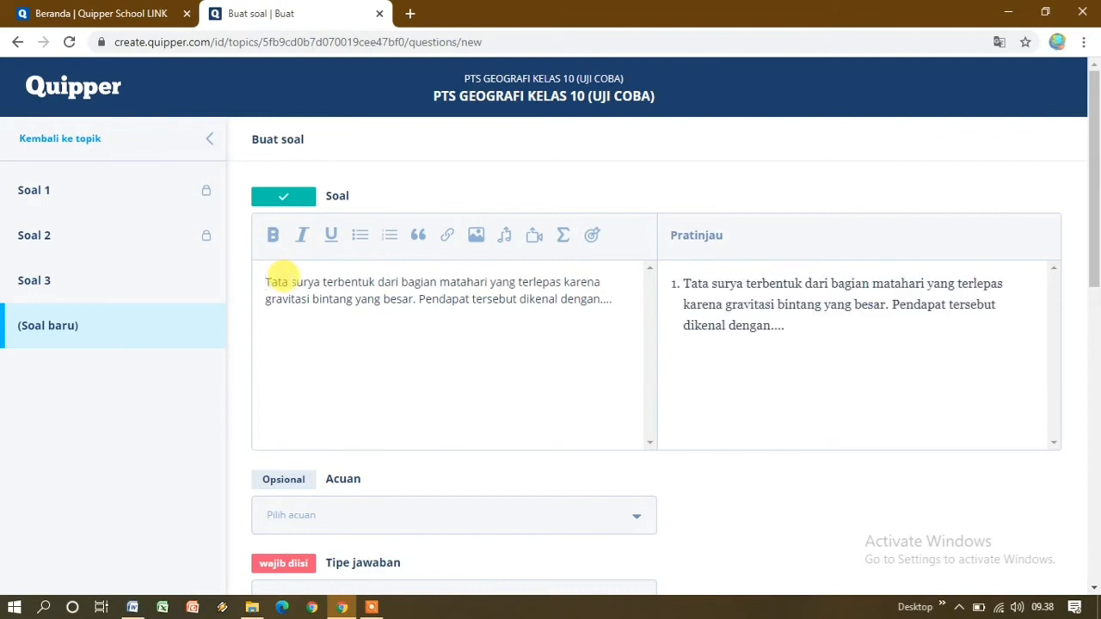
# Step: Set the new question's answer type to Pilihan Ganda and add a first text answer
pyautogui.scroll(-3, 313, 283)
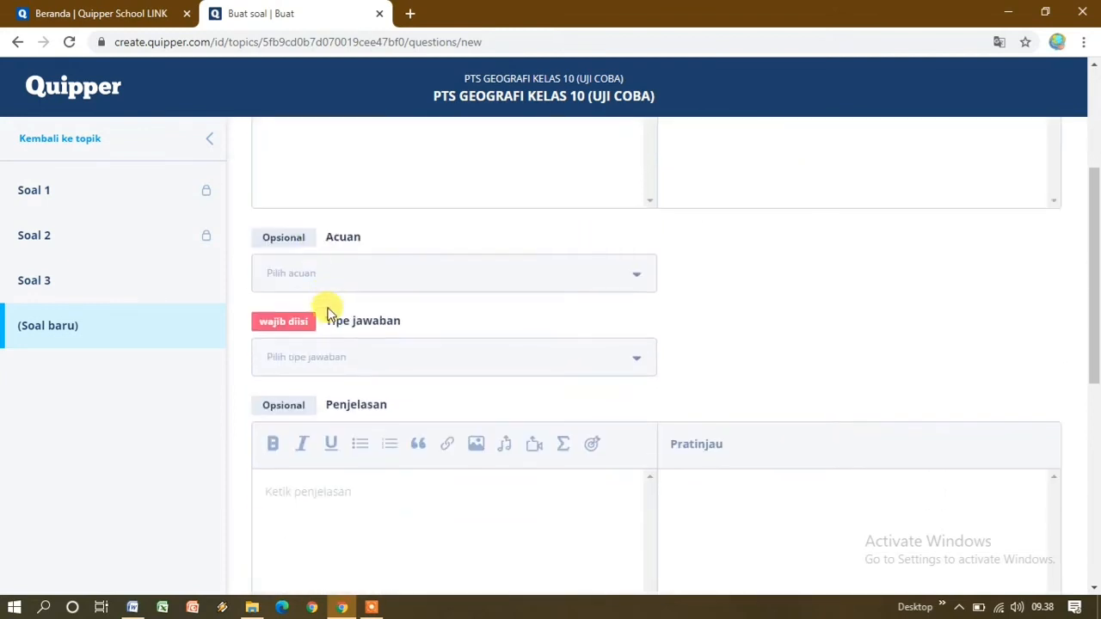
pyautogui.click(329, 352)
pyautogui.click(307, 393)
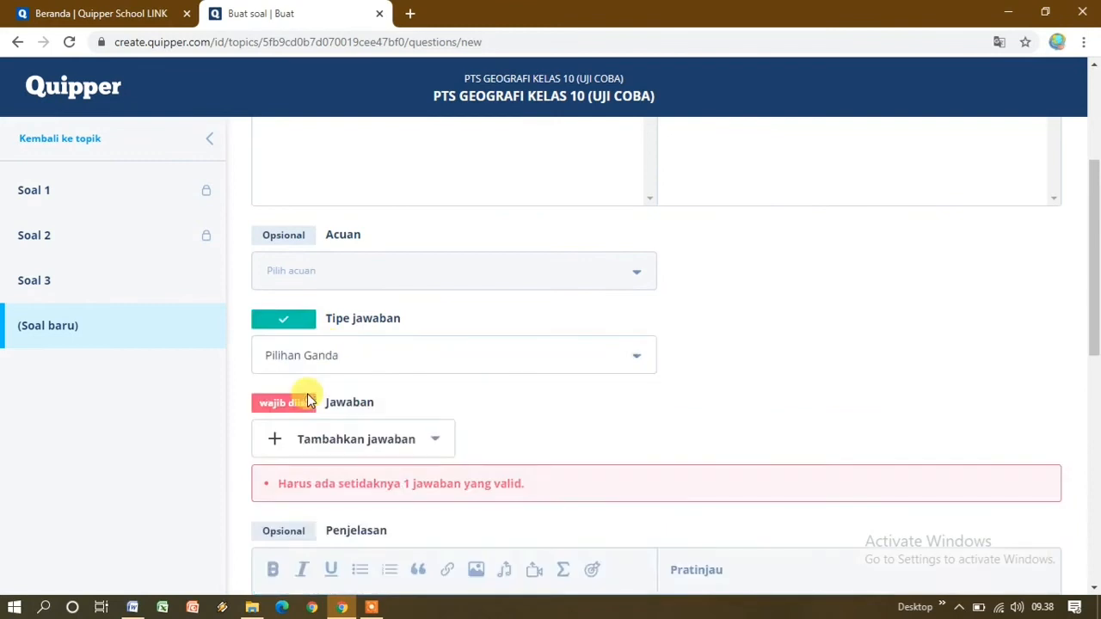
pyautogui.scroll(-2, 315, 369)
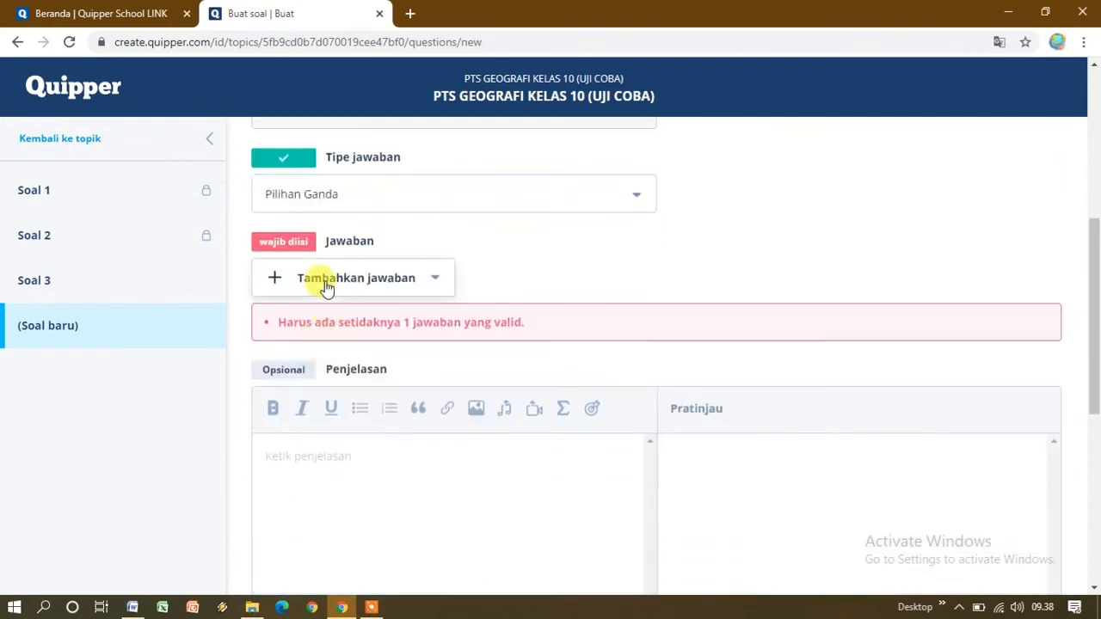
pyautogui.click(326, 286)
pyautogui.click(308, 323)
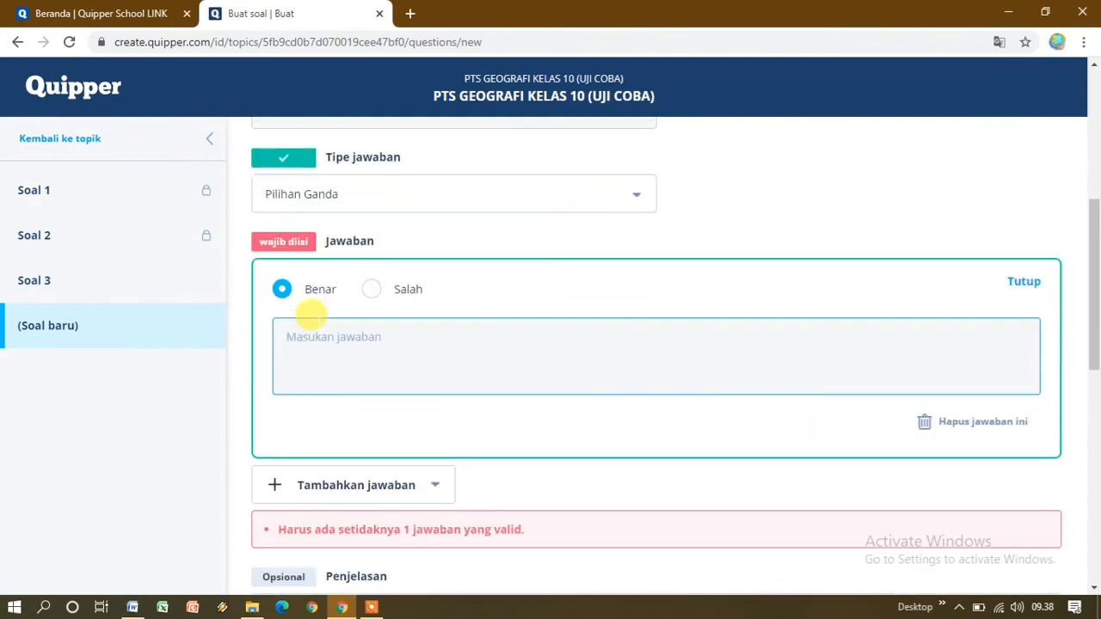
# Step: Switch to the Word document and go to the answer choices of question 2
pyautogui.click(133, 607)
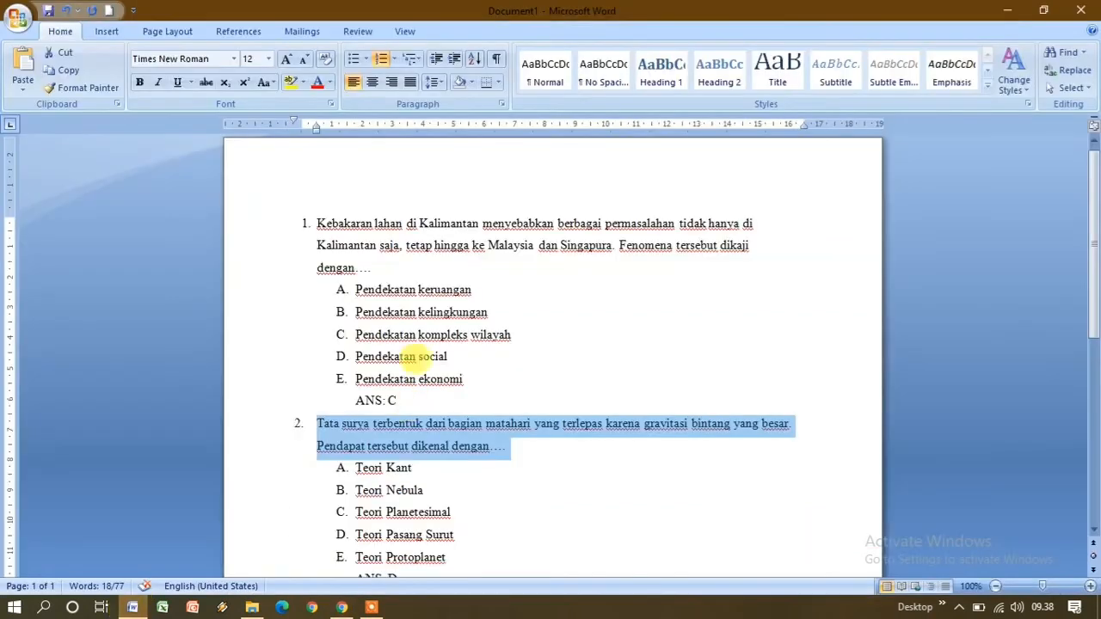
pyautogui.scroll(-1, 458, 435)
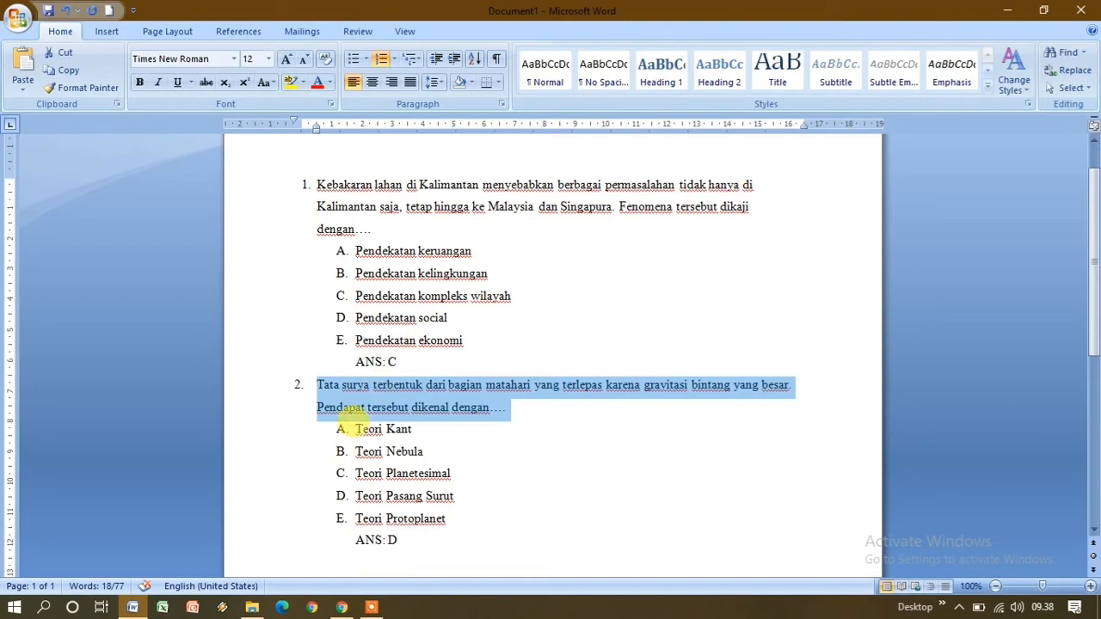
pyautogui.click(315, 228)
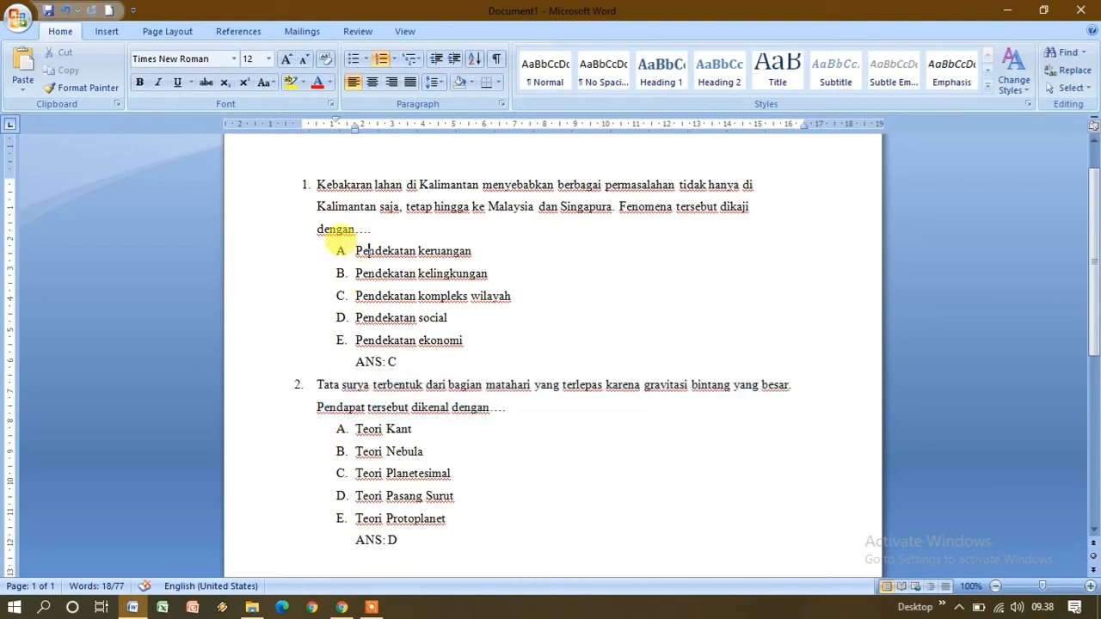
pyautogui.moveTo(354, 249); pyautogui.dragTo(464, 340)
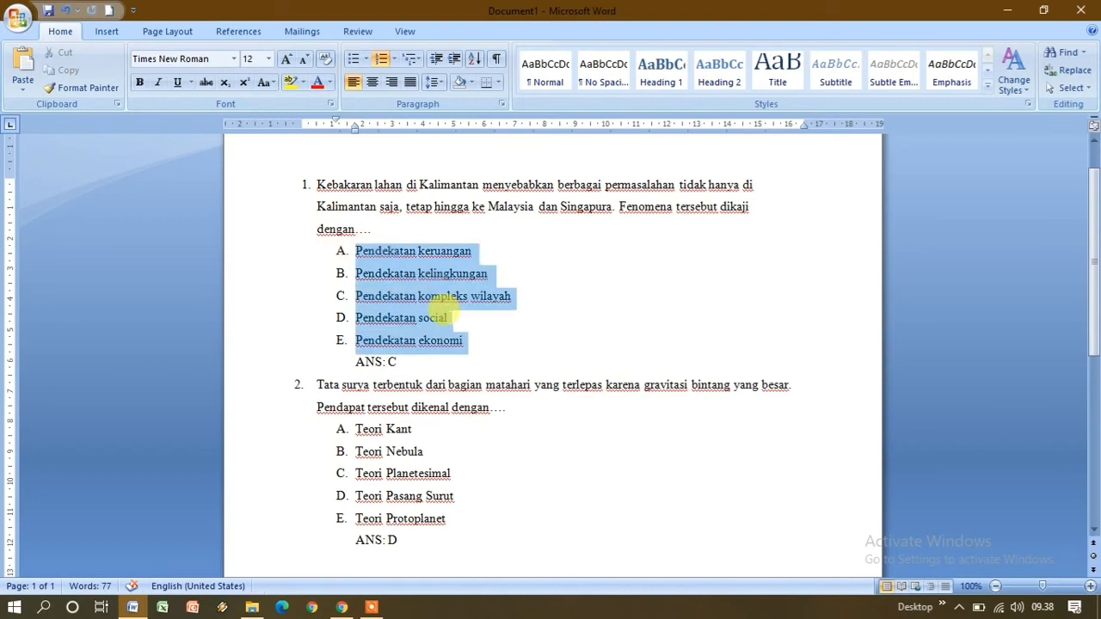
pyautogui.rightClick(416, 283)
pyautogui.click(454, 308)
pyautogui.click(394, 327)
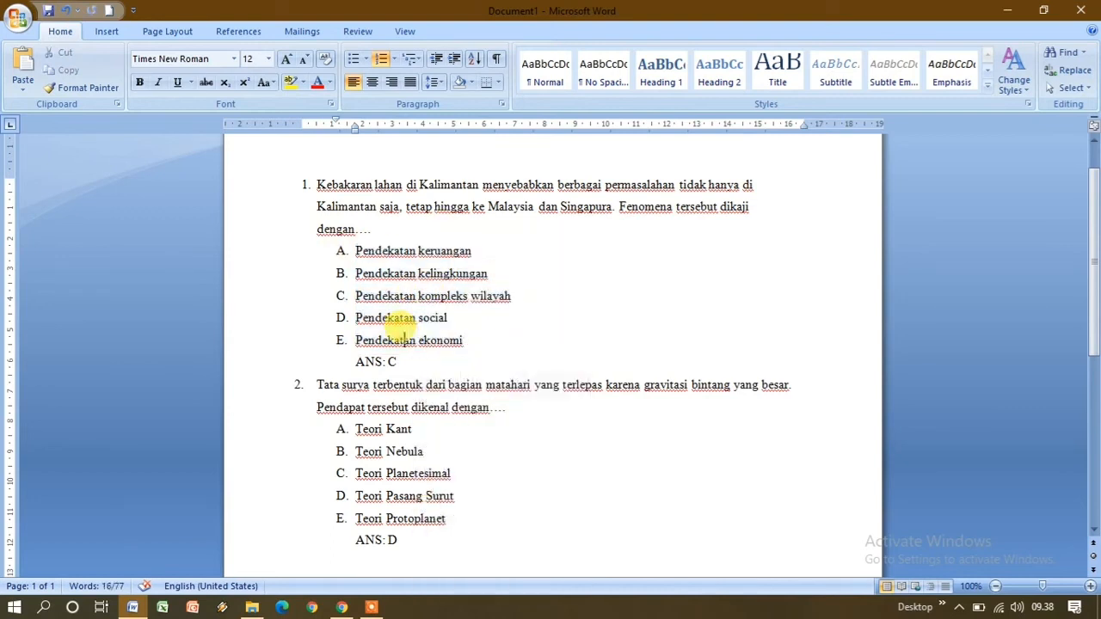
# Step: Copy the text of choice A of question 2, "Teori Kant"
pyautogui.scroll(-2, 368, 450)
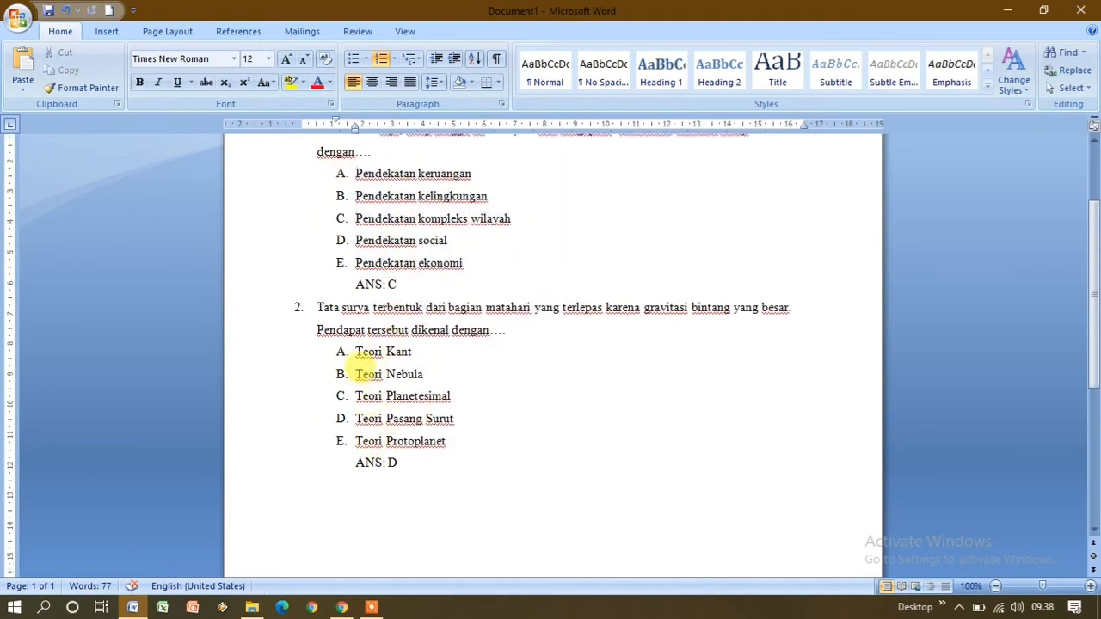
pyautogui.moveTo(354, 351); pyautogui.dragTo(413, 352)
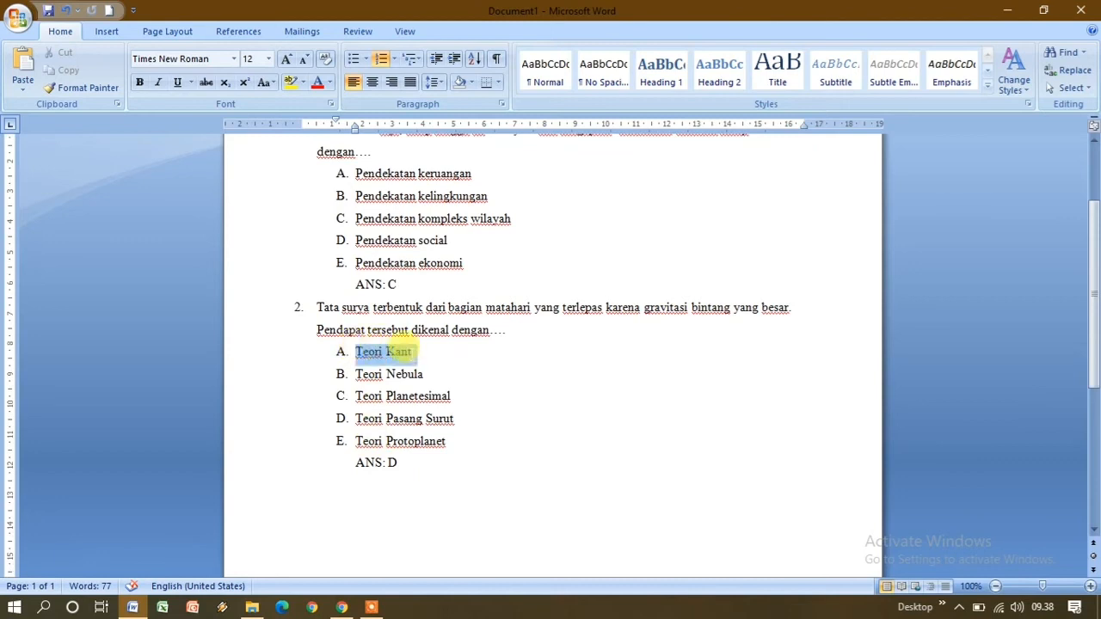
pyautogui.rightClick(386, 355)
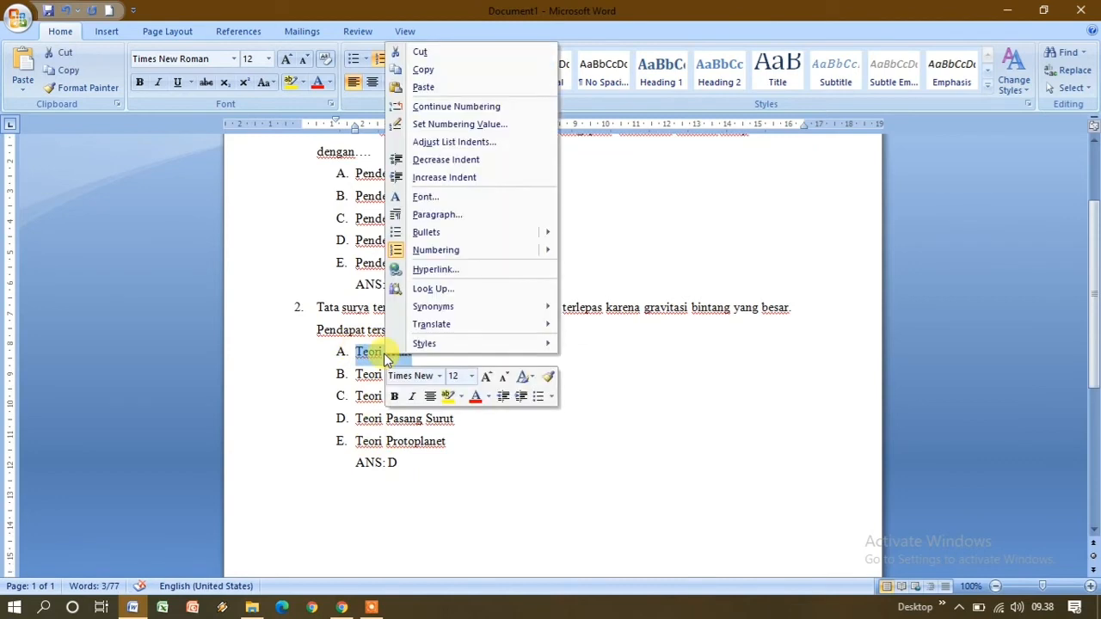
pyautogui.click(421, 71)
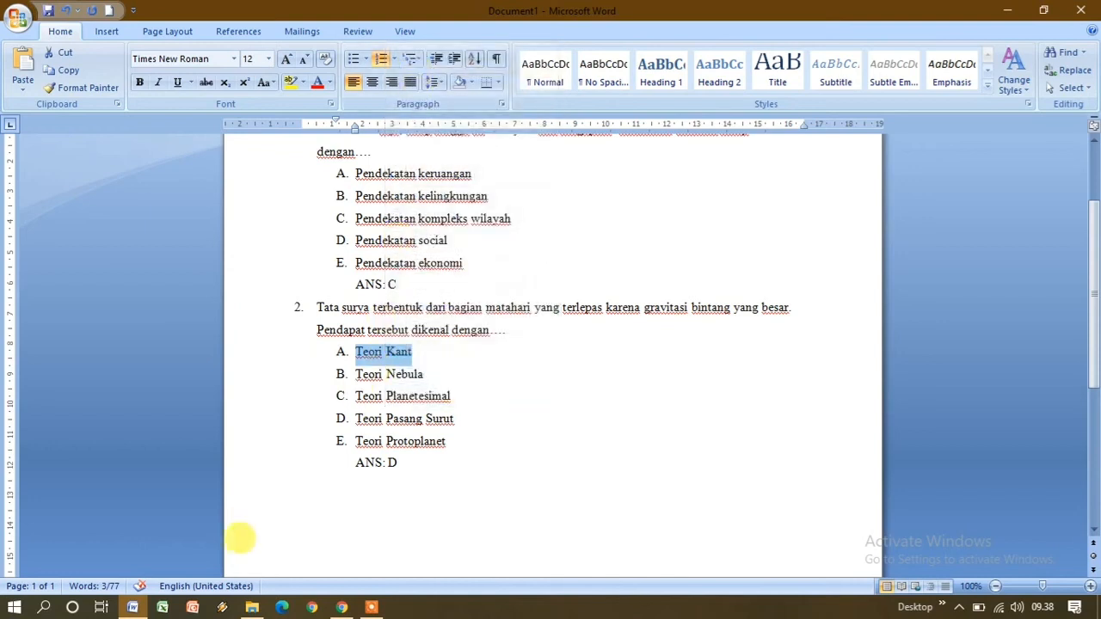
# Step: Switch back to Quipper, paste "Teori Kant" as the first answer, mark it Salah, and collapse it
pyautogui.click(344, 607)
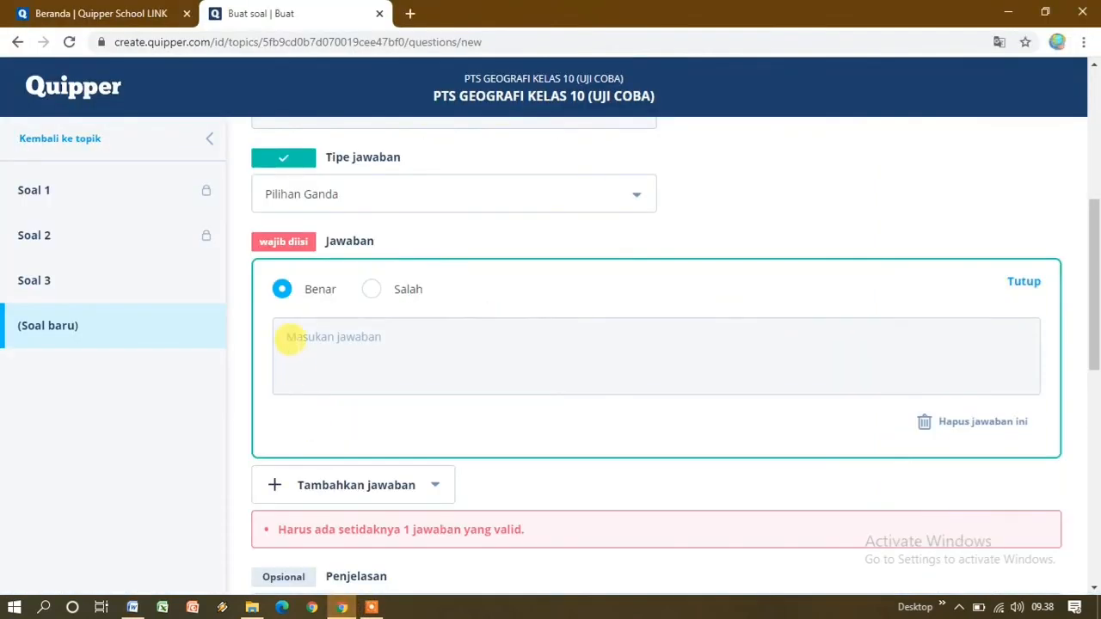
pyautogui.click(291, 338)
pyautogui.rightClick(296, 341)
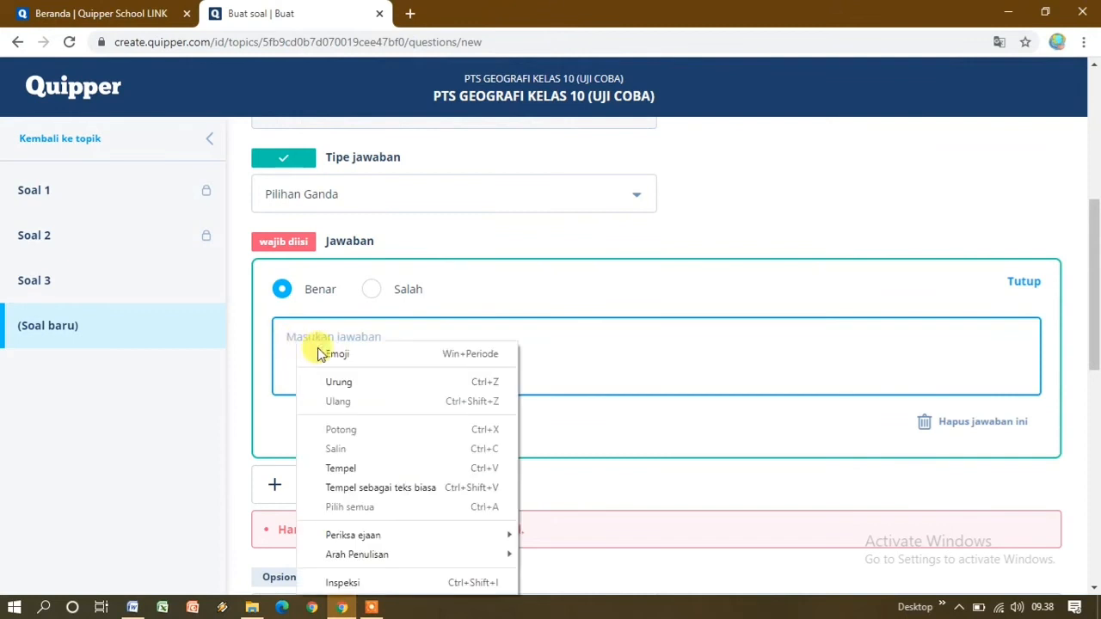
pyautogui.click(343, 468)
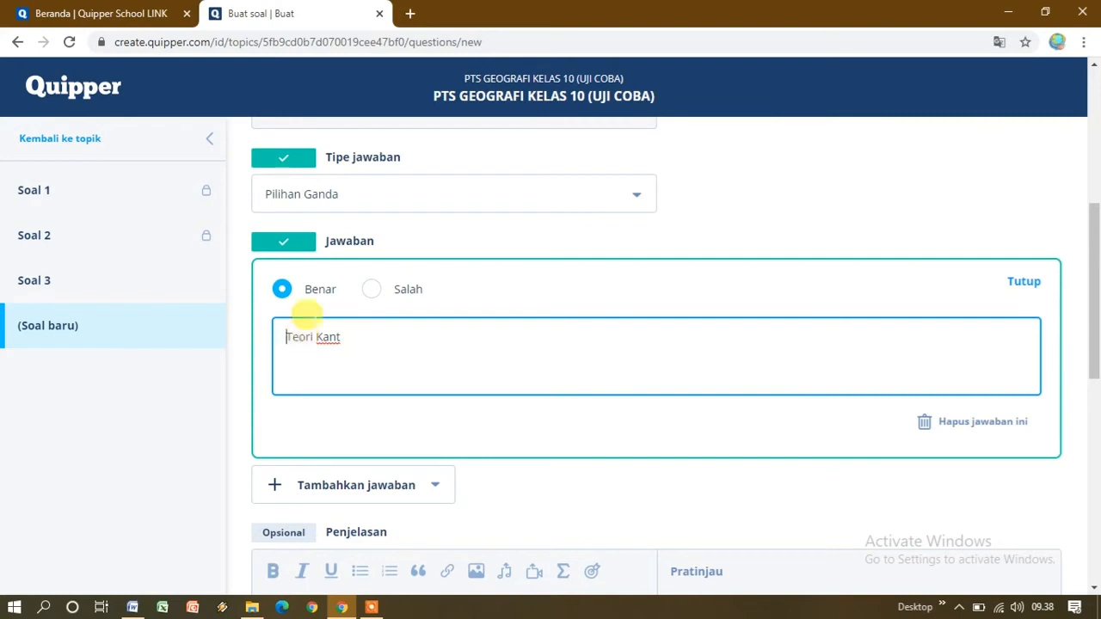
pyautogui.click(370, 290)
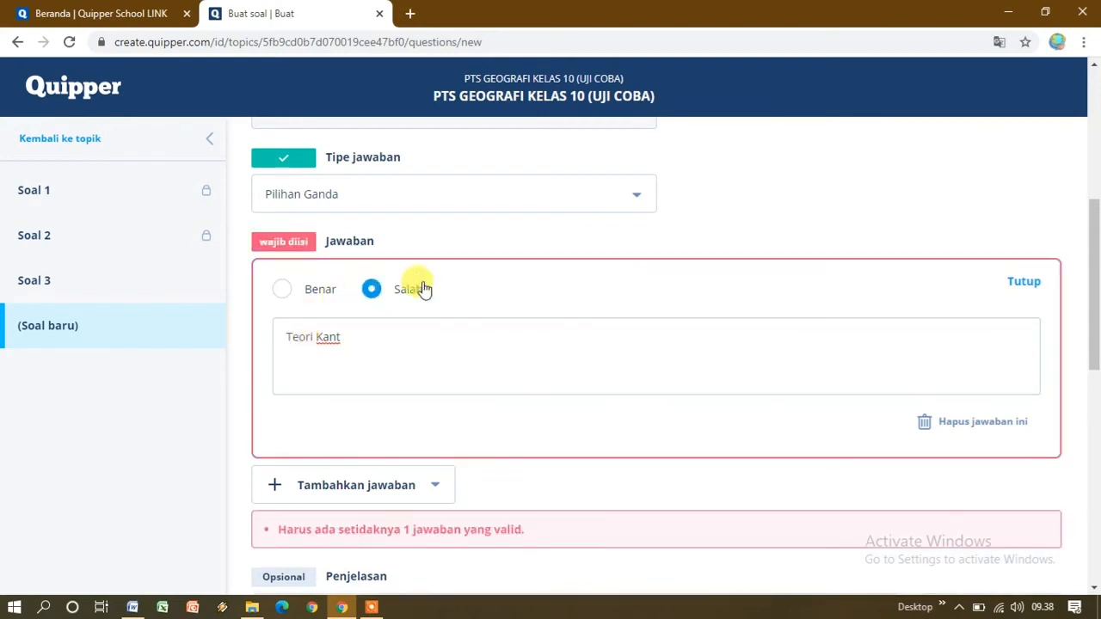
pyautogui.click(1026, 284)
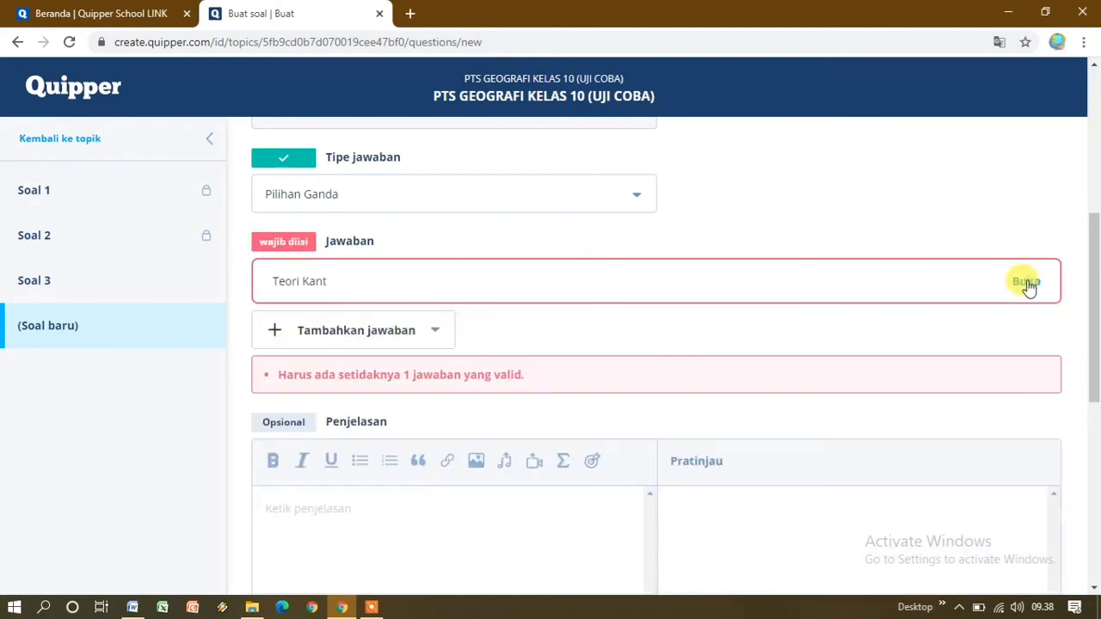
# Step: Add a second text answer, switch to Word, and copy choice B of question 2, "Teori Nebula"
pyautogui.click(306, 332)
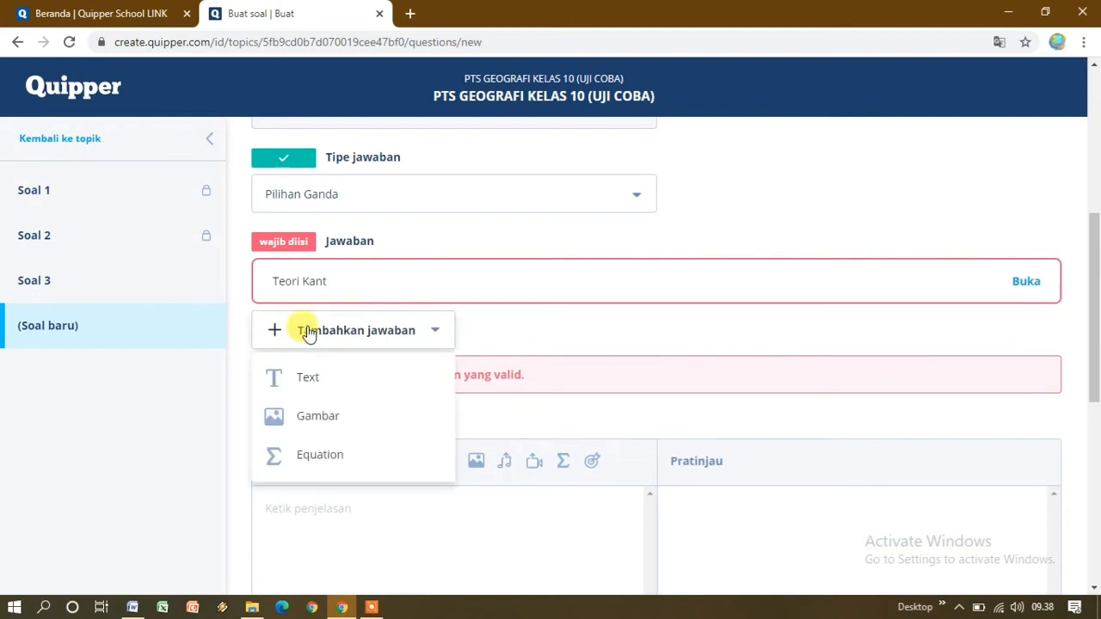
pyautogui.click(302, 374)
pyautogui.click(133, 607)
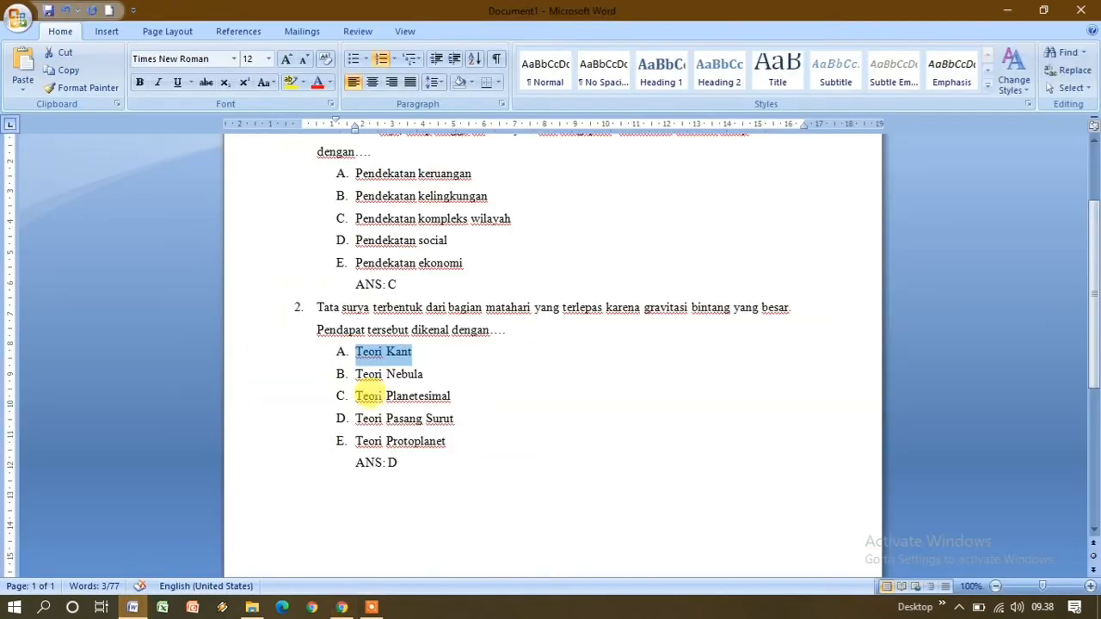
pyautogui.click(386, 375)
pyautogui.moveTo(357, 373); pyautogui.dragTo(413, 372)
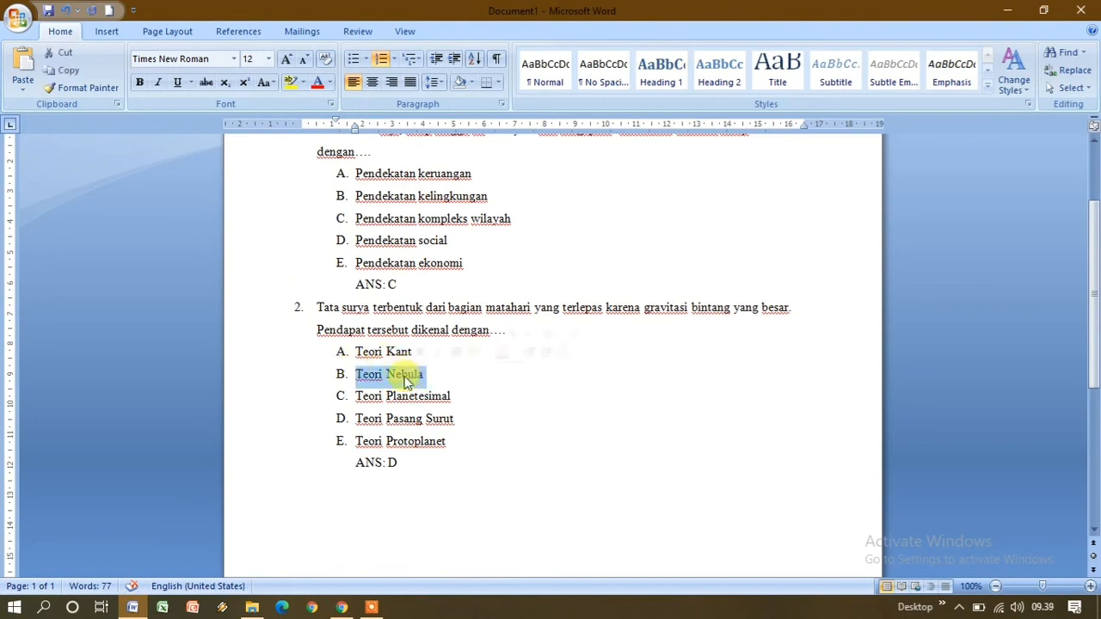
pyautogui.rightClick(407, 381)
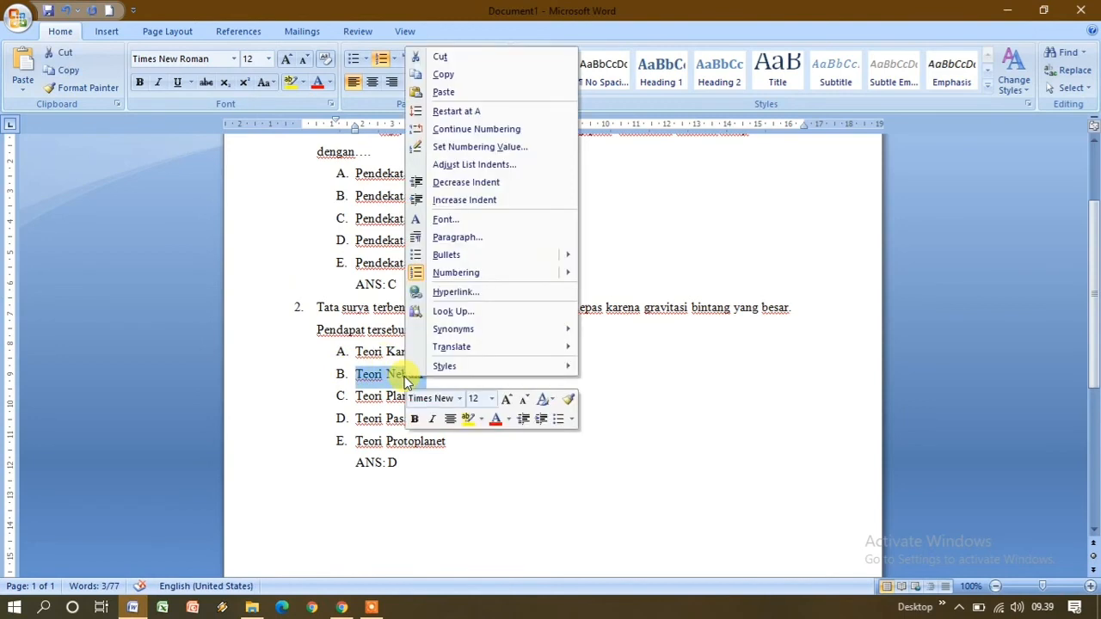
pyautogui.click(451, 79)
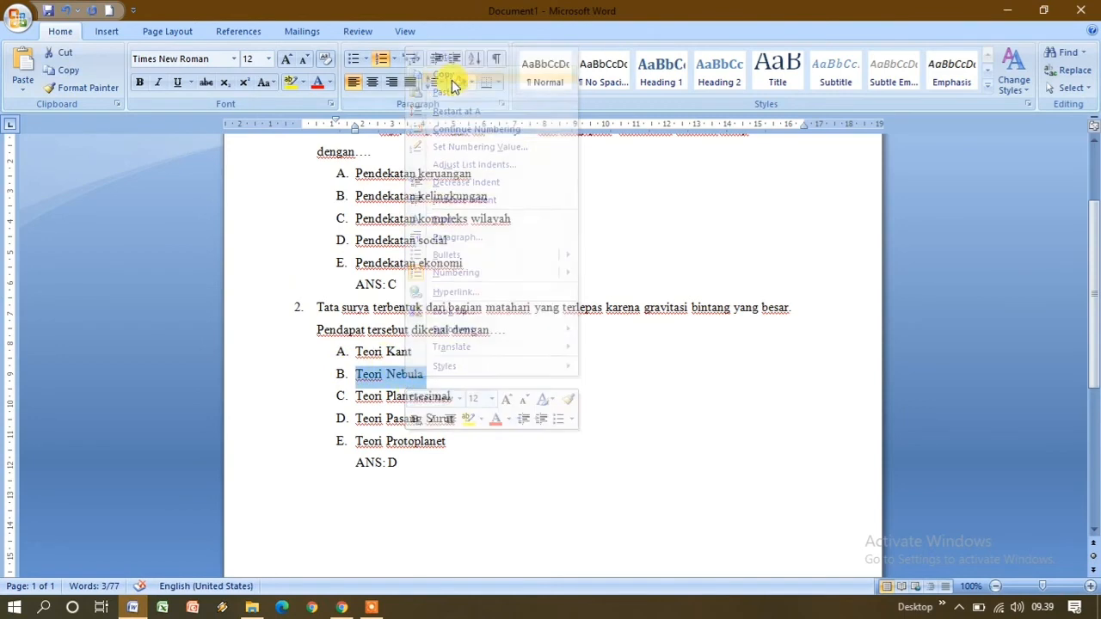
# Step: Switch back to Quipper, mark the second answer Salah, and fill it with the pasted "Teori Nebula" without its letter B
pyautogui.click(252, 608)
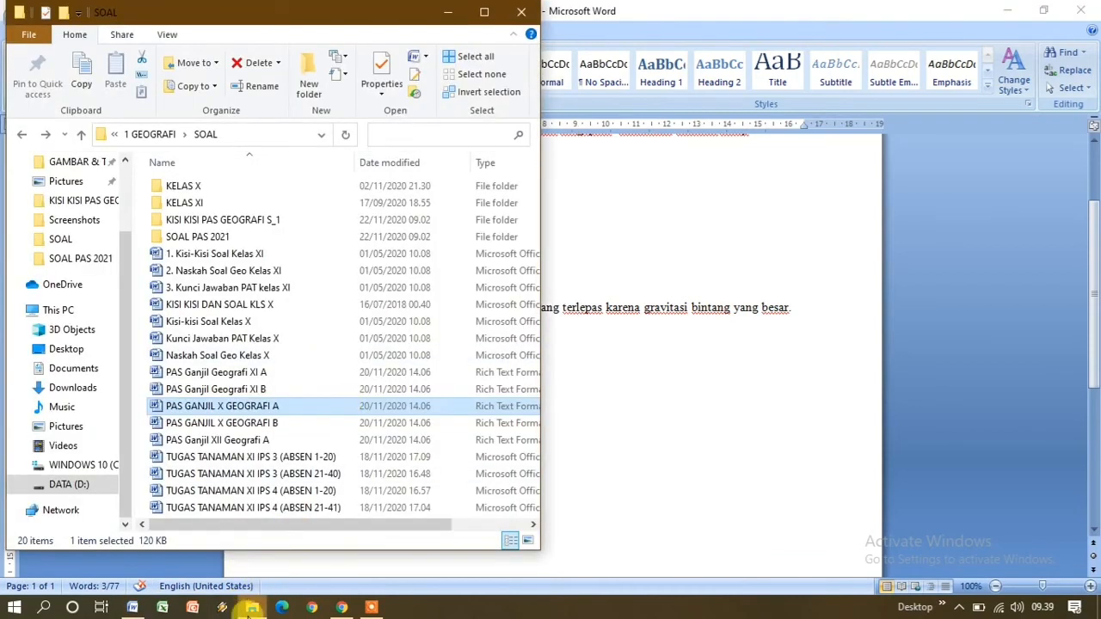
pyautogui.click(252, 608)
pyautogui.click(341, 608)
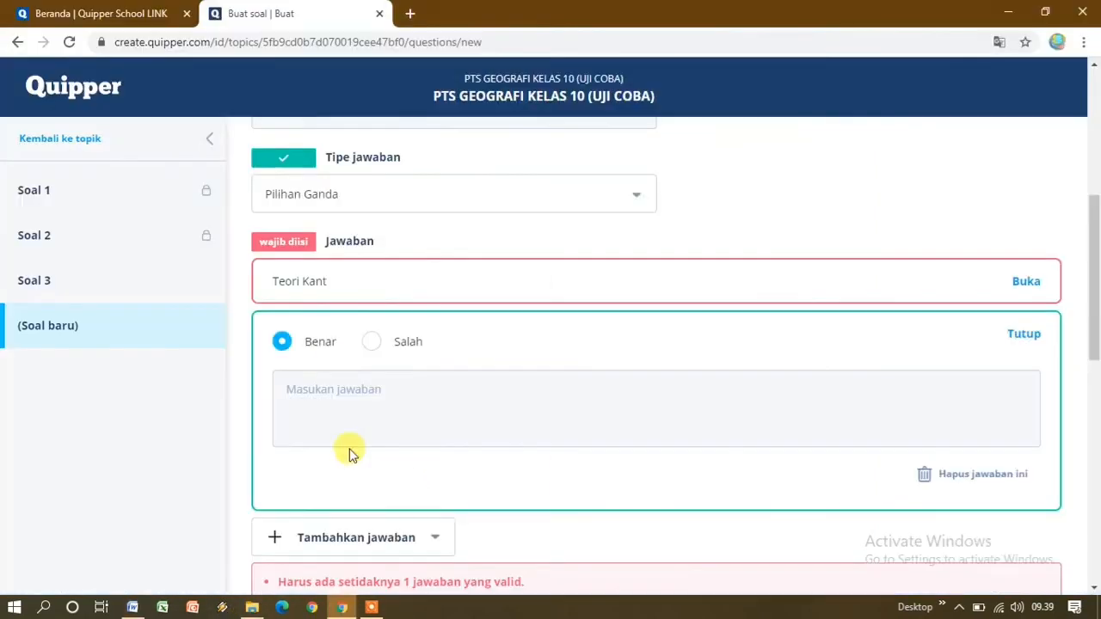
pyautogui.click(369, 342)
pyautogui.click(323, 380)
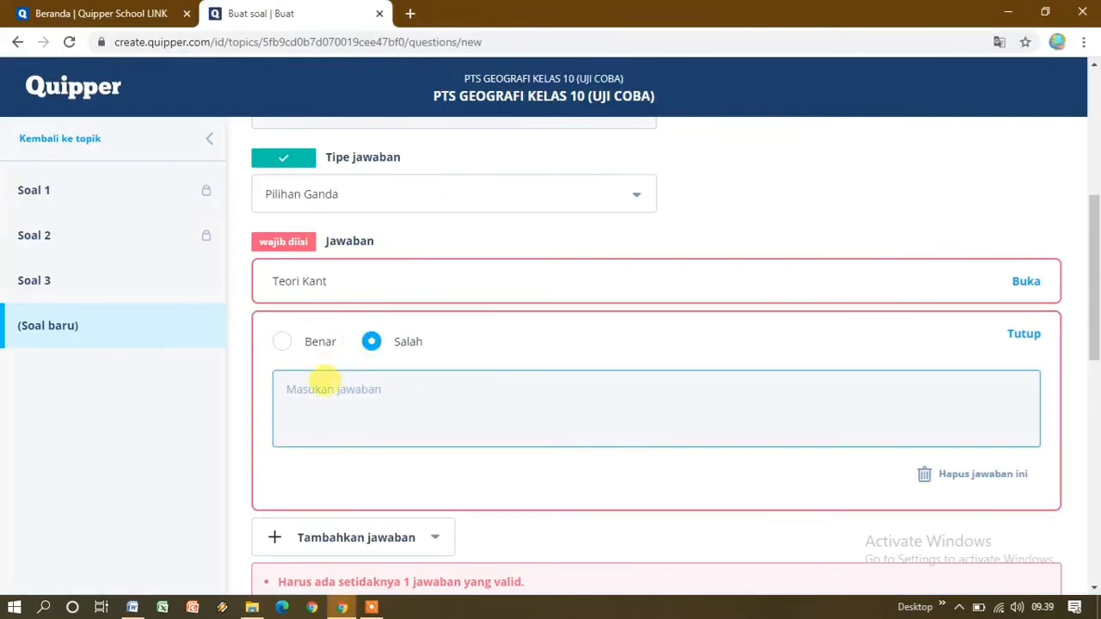
pyautogui.rightClick(325, 384)
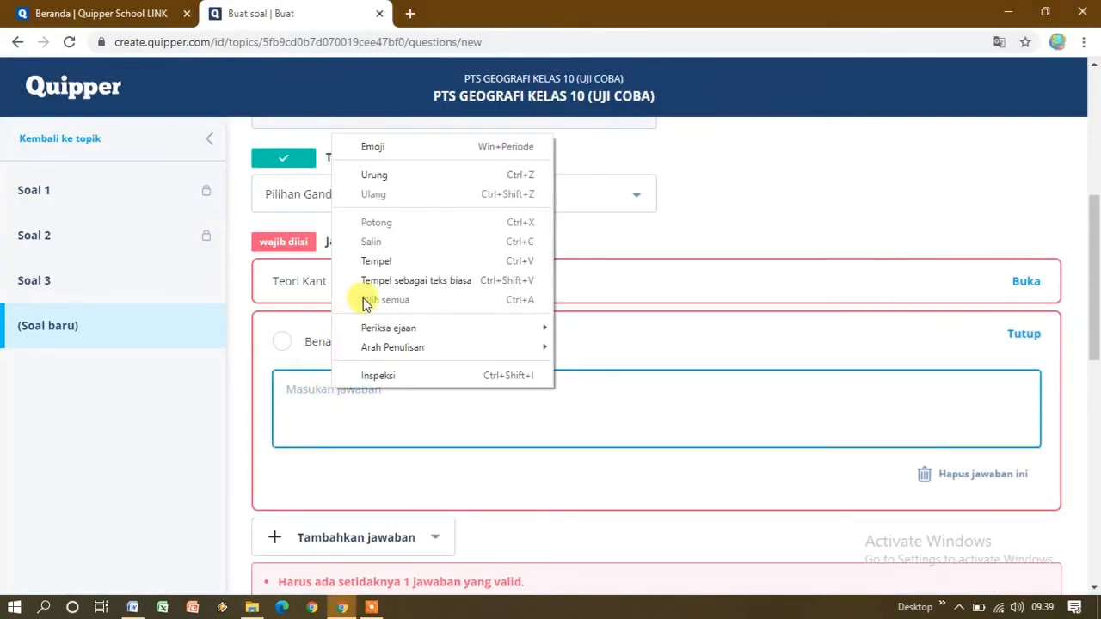
pyautogui.click(380, 263)
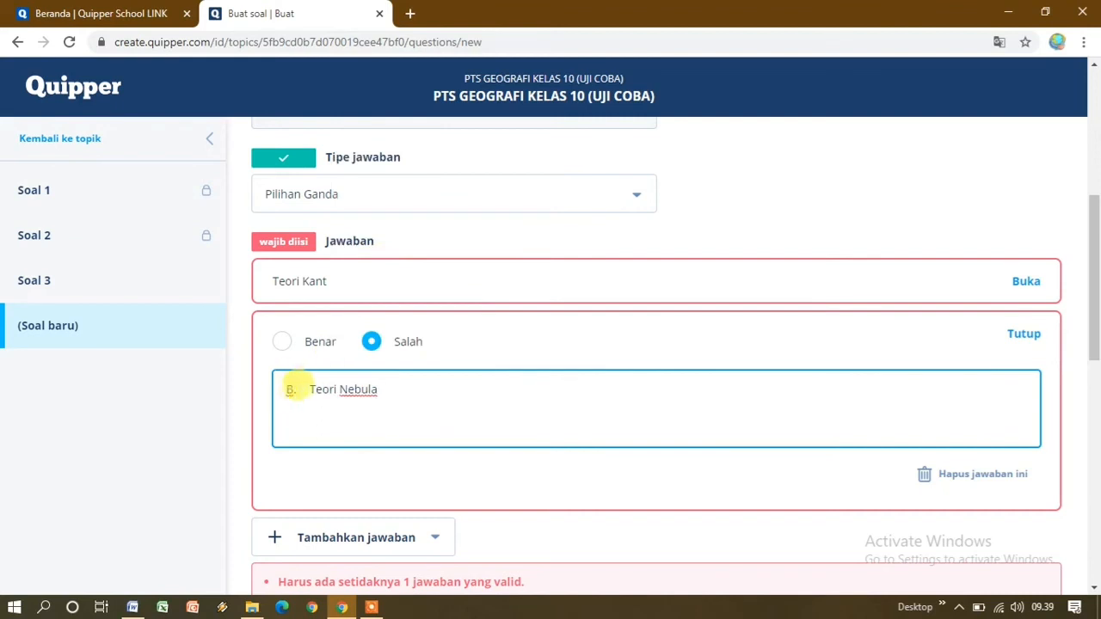
pyautogui.doubleClick(303, 385)
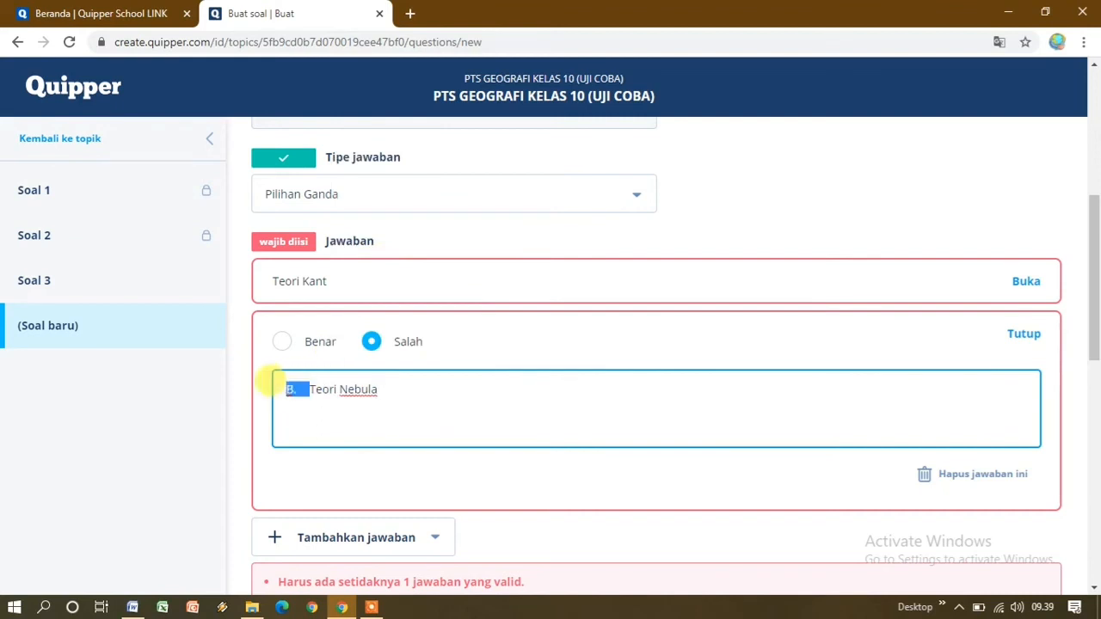
pyautogui.press('BackSpace')
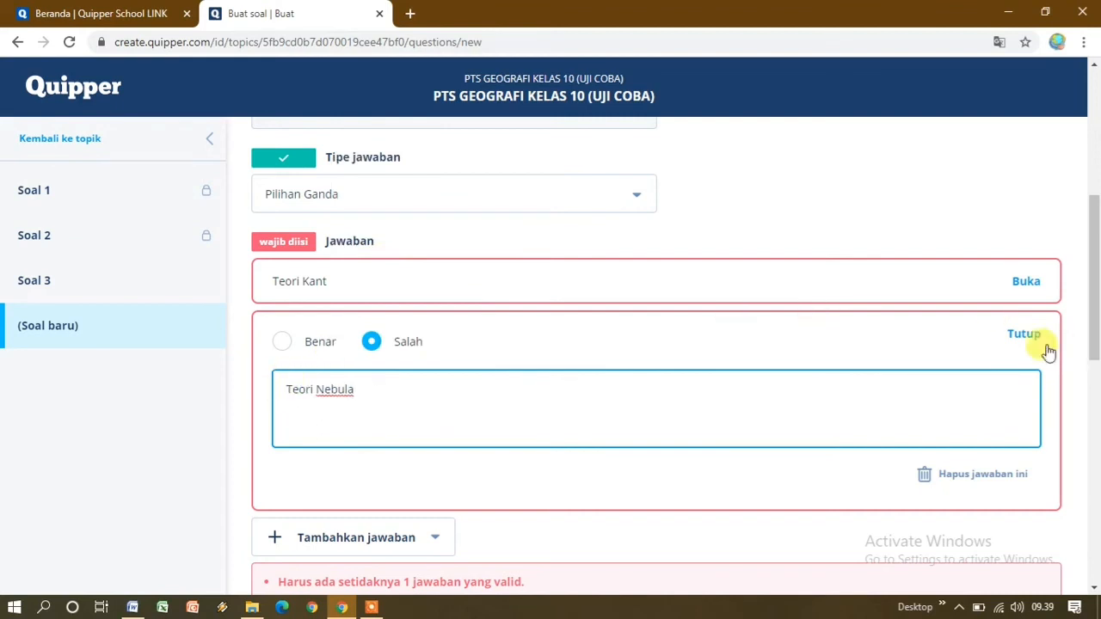
pyautogui.click(1024, 334)
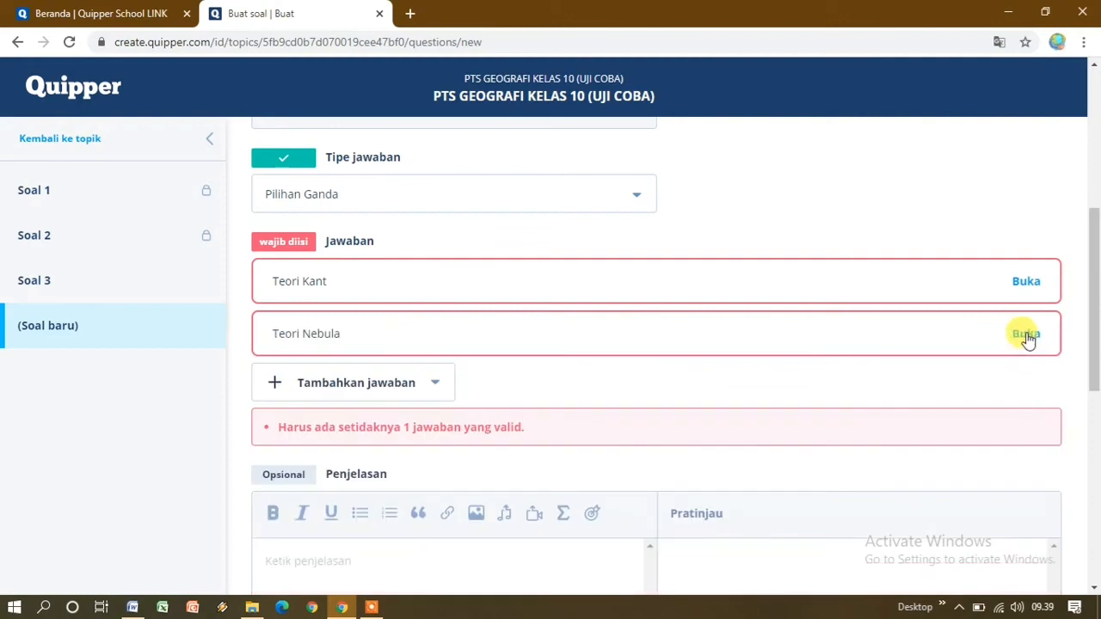
# Step: Add a third text answer to the question and mark it Salah
pyautogui.click(352, 385)
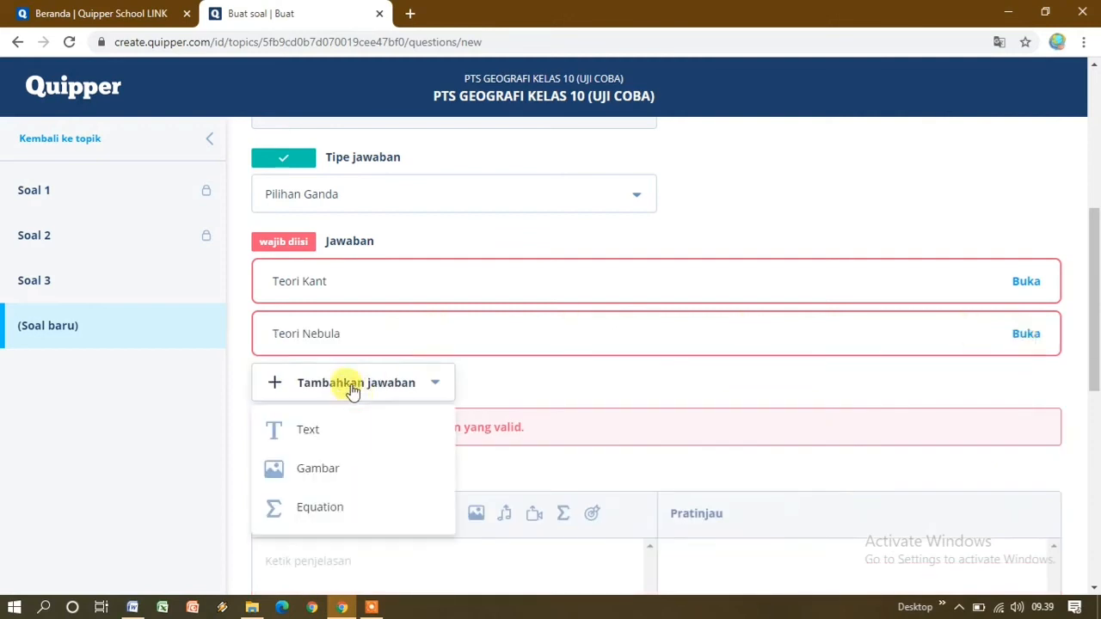
pyautogui.click(328, 426)
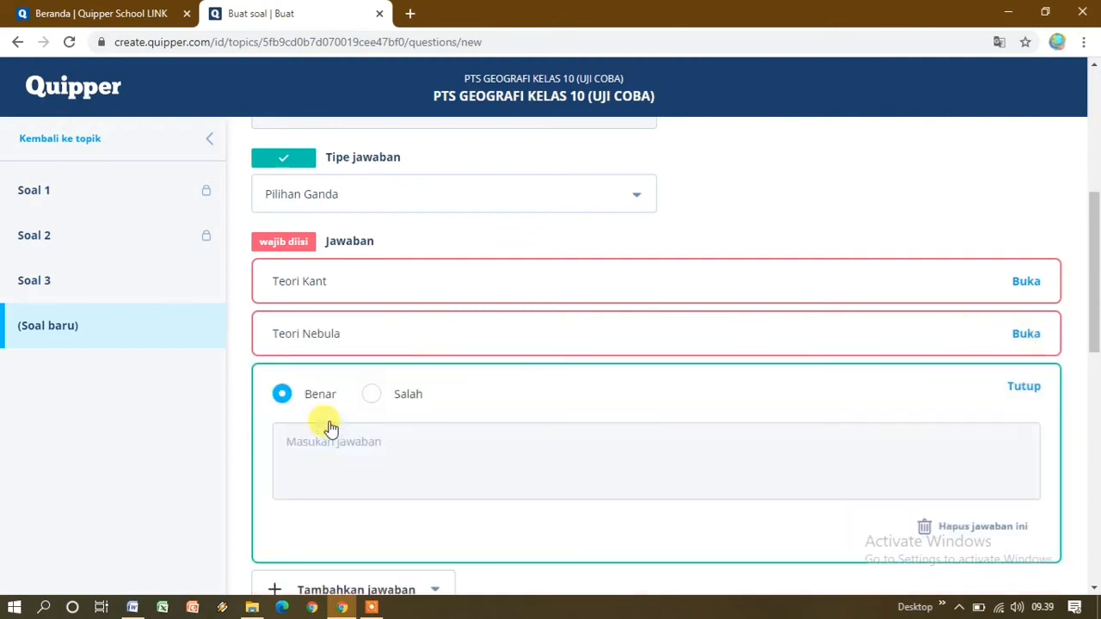
pyautogui.click(373, 396)
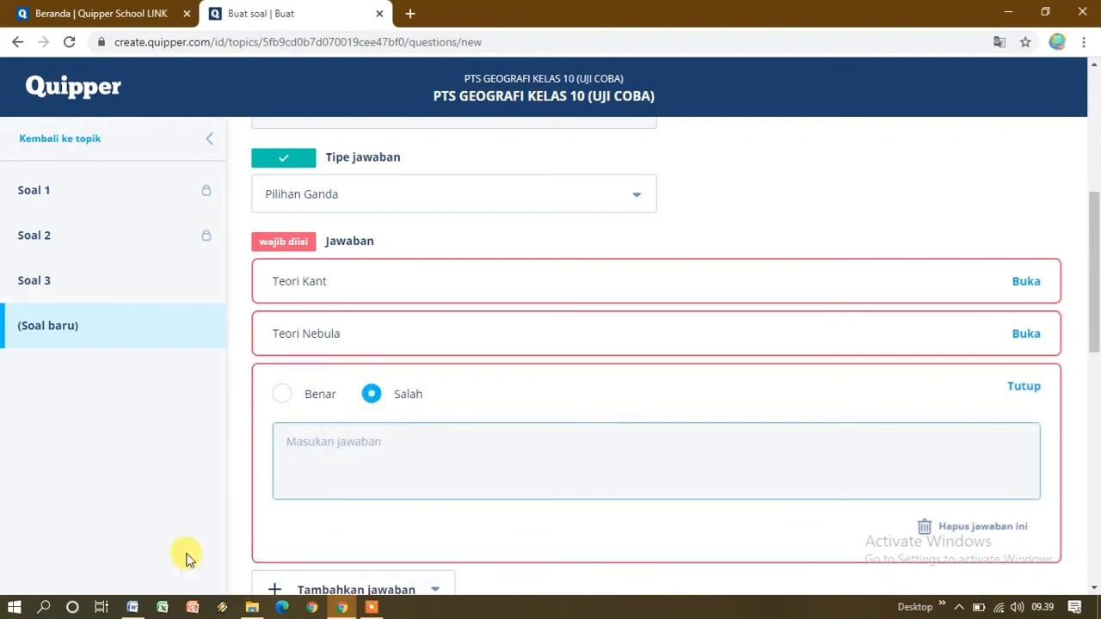
# Step: Switch to Word and copy choice C of question 2, "Teori Planetesimal"
pyautogui.click(132, 607)
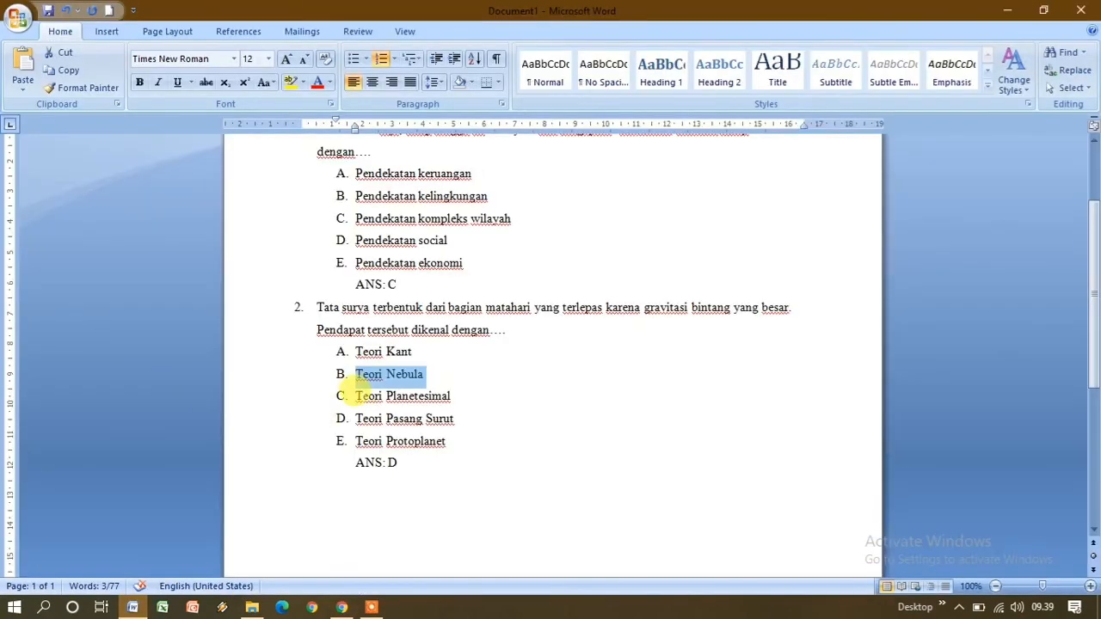
pyautogui.moveTo(355, 395); pyautogui.dragTo(450, 397)
pyautogui.rightClick(426, 398)
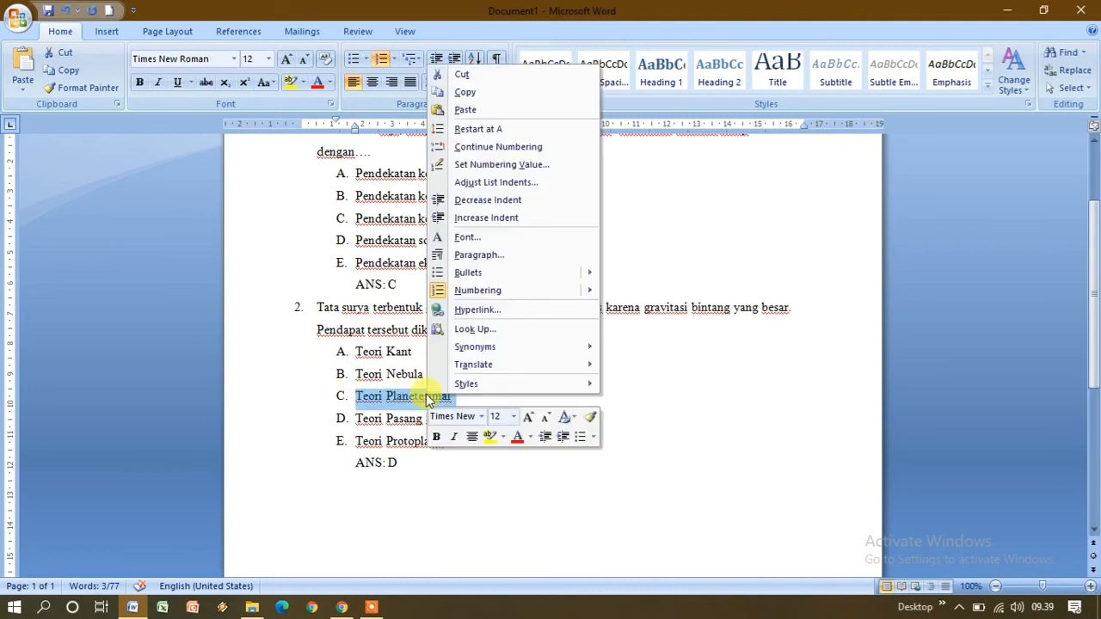
pyautogui.click(487, 94)
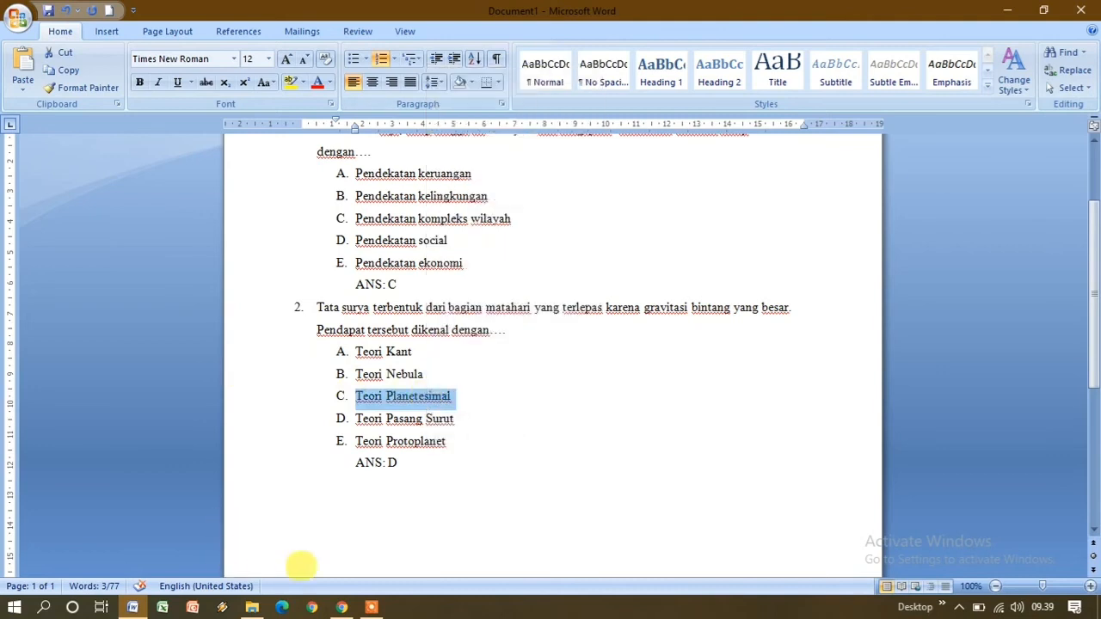
# Step: Switch back to Quipper, fill the third answer with the pasted "Teori Planetesimal" without its letter C, and collapse it
pyautogui.click(341, 607)
pyautogui.click(357, 441)
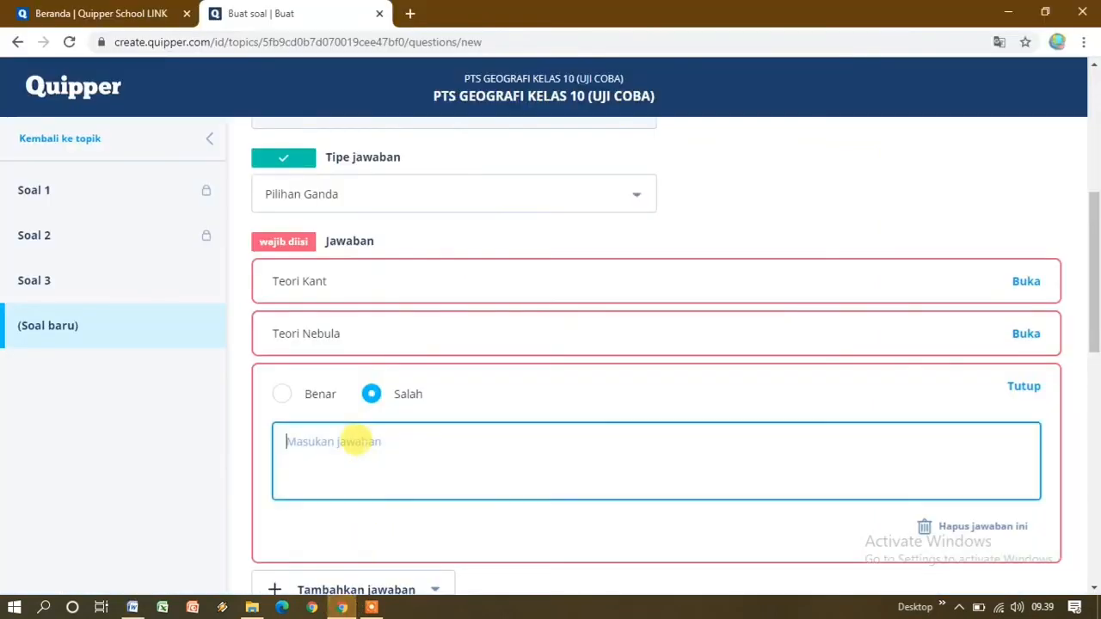
pyautogui.rightClick(357, 441)
pyautogui.click(411, 320)
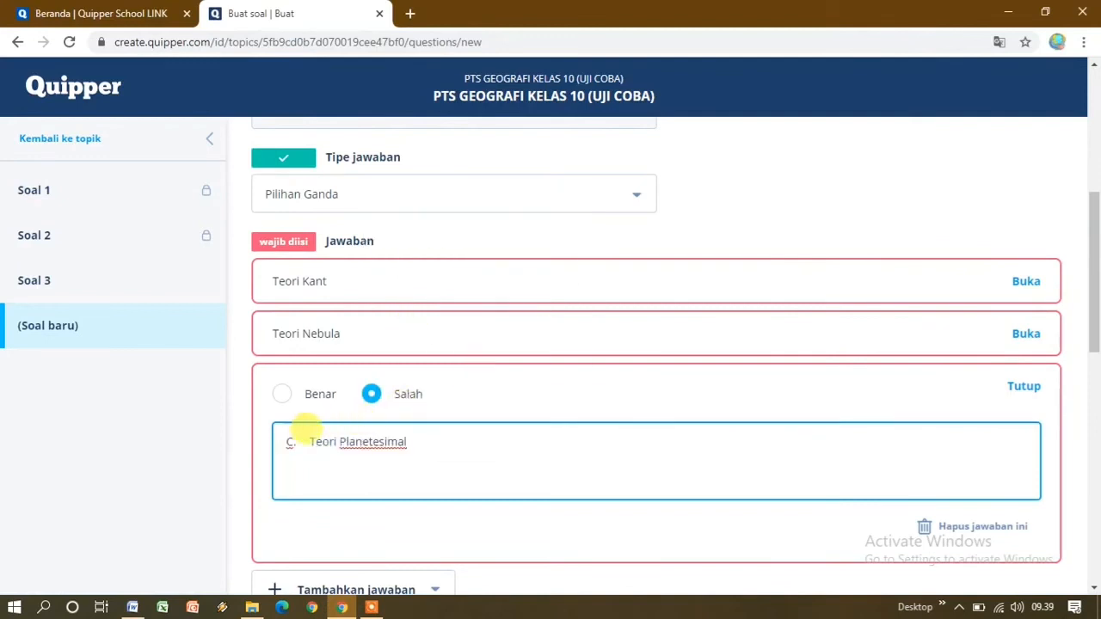
pyautogui.moveTo(309, 442); pyautogui.dragTo(270, 441)
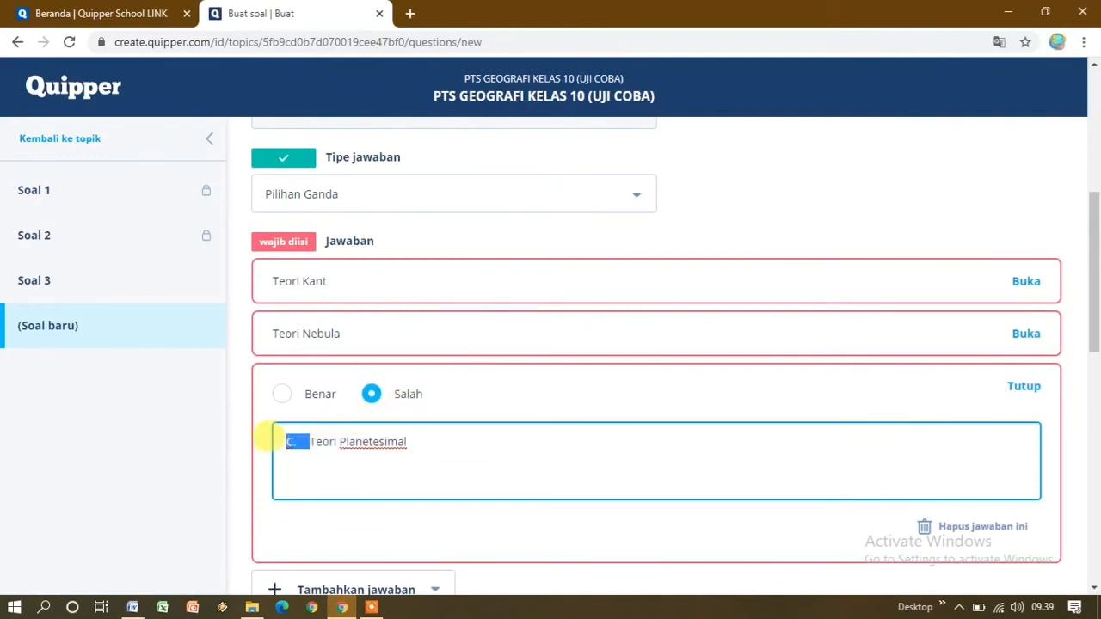
pyautogui.press('BackSpace')
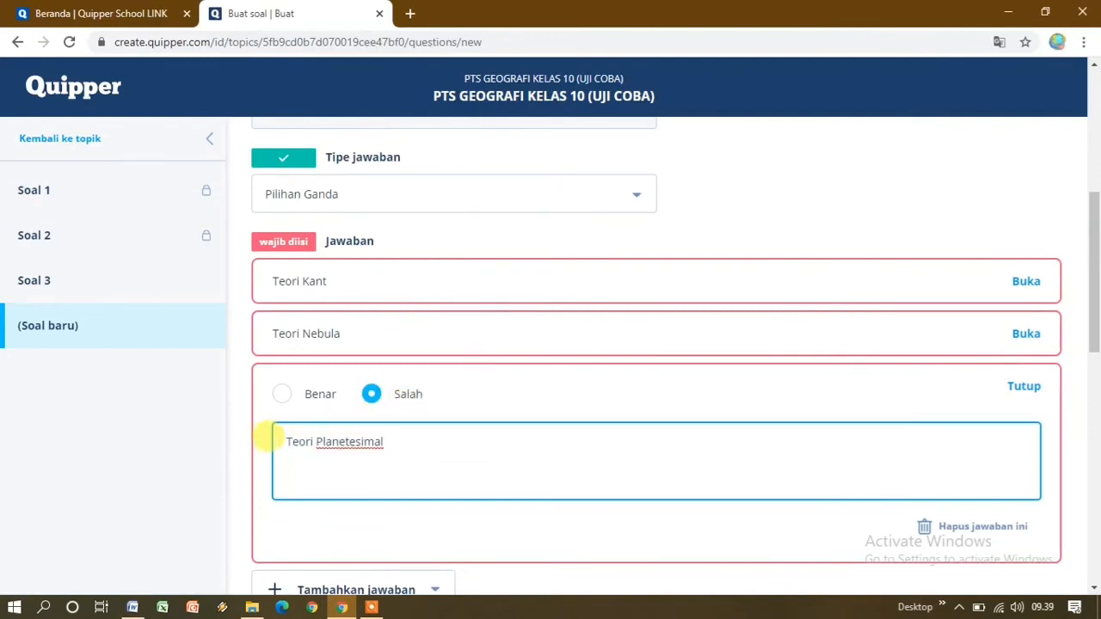
pyautogui.click(1008, 387)
# Step: Add a fourth text answer, switch to Word, and copy choice D of question 2, "Teori Pasang Surut"
pyautogui.click(363, 433)
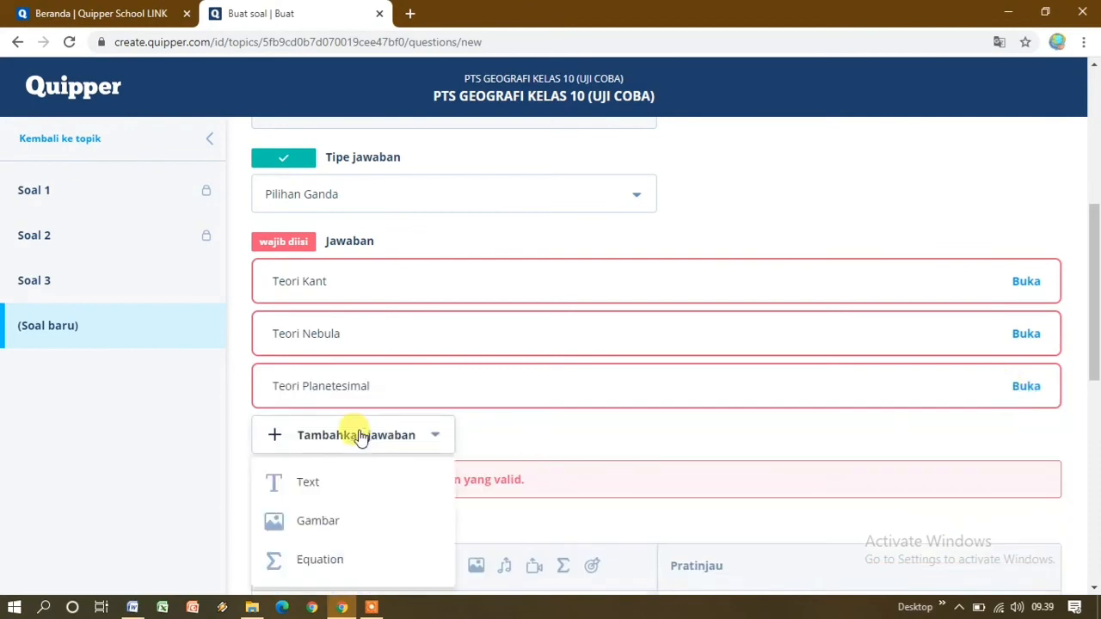
pyautogui.click(308, 482)
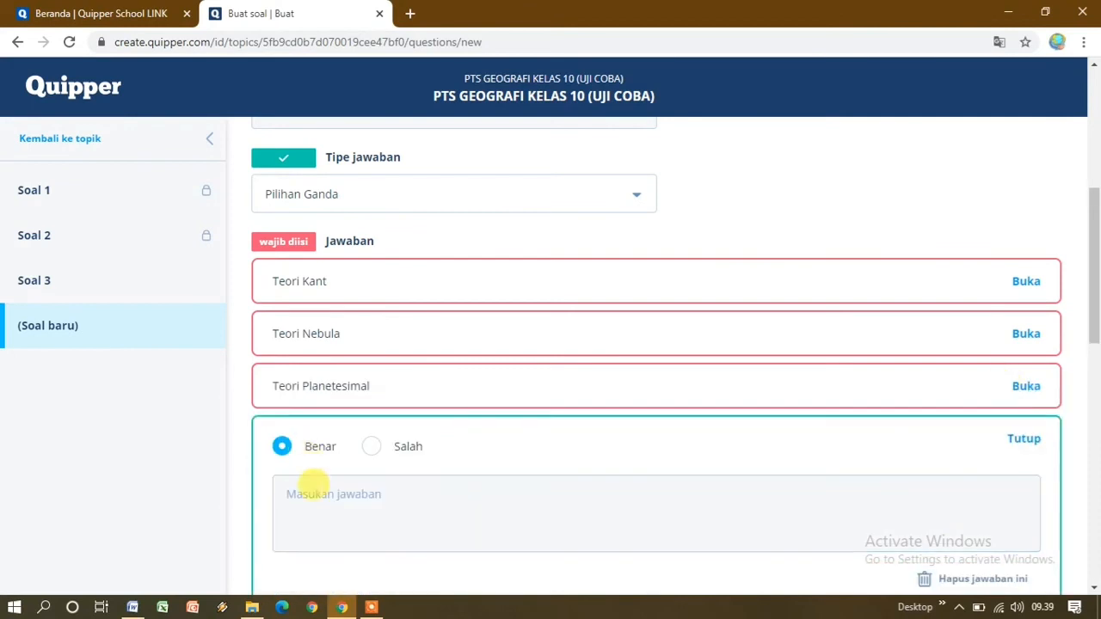
pyautogui.click(133, 608)
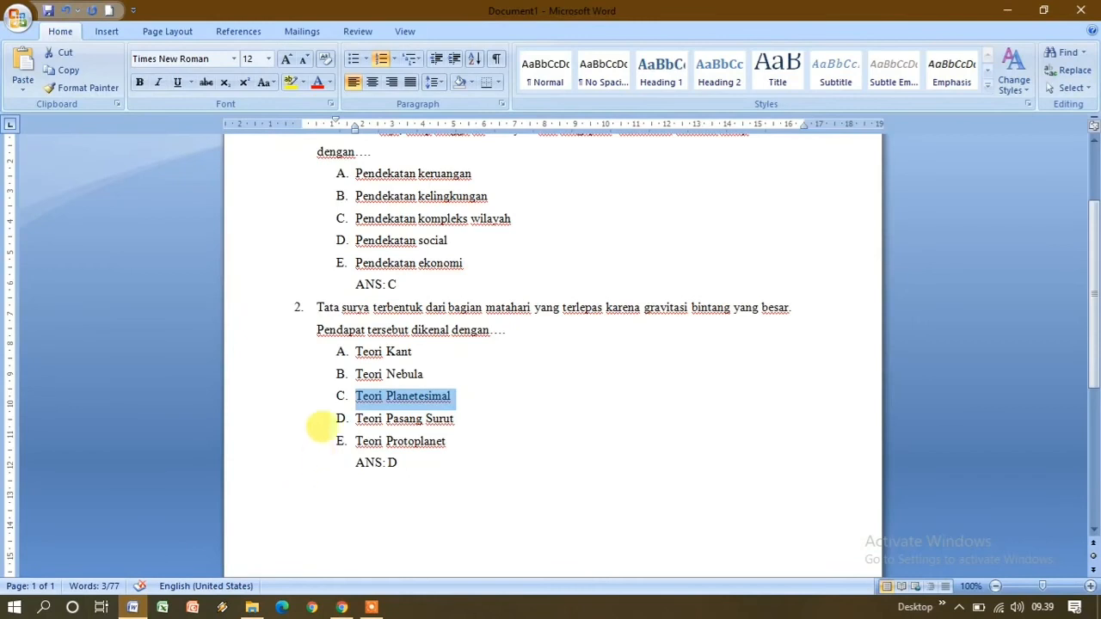
pyautogui.click(358, 419)
pyautogui.moveTo(369, 418); pyautogui.dragTo(432, 419)
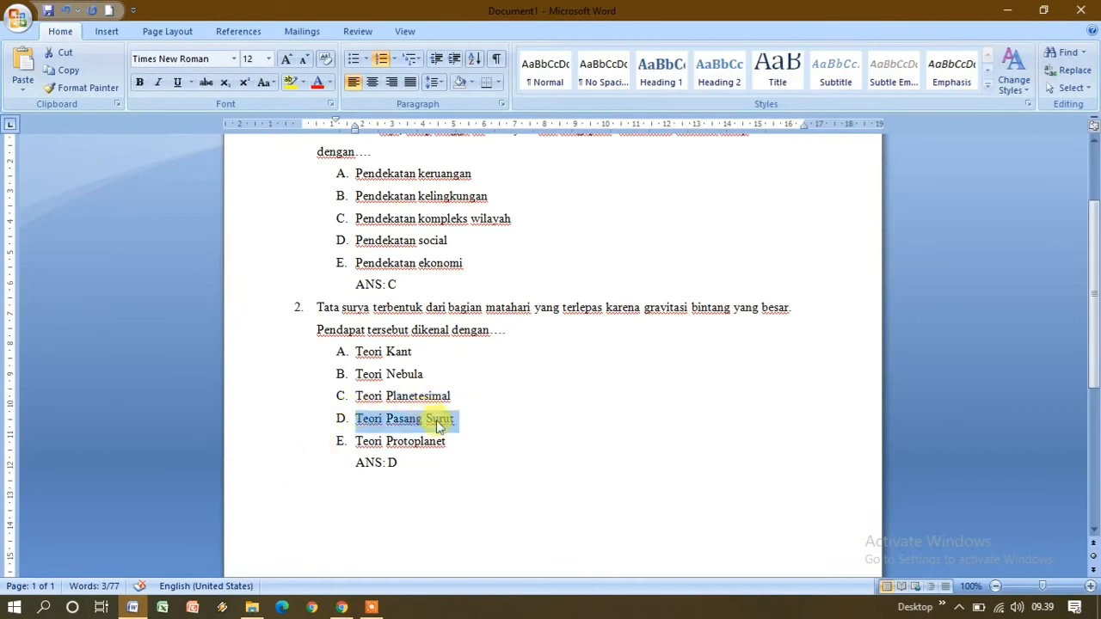
pyautogui.rightClick(439, 425)
pyautogui.click(504, 118)
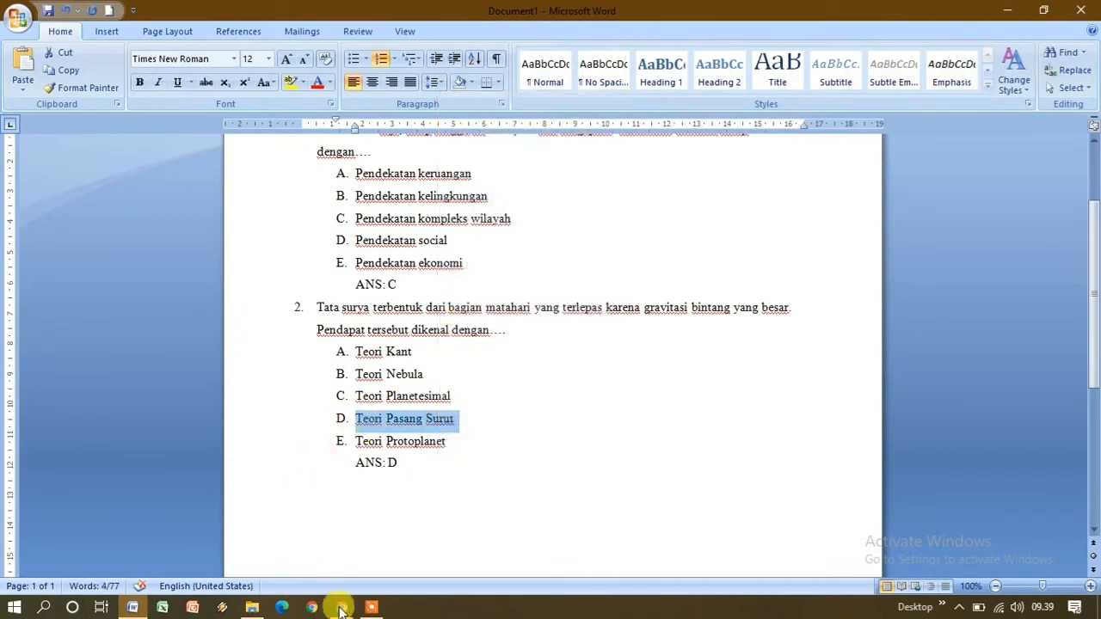
# Step: Switch back to Quipper and fill the fourth answer, kept as Benar, with the pasted "Teori Pasang Surut" without its letter D
pyautogui.click(341, 609)
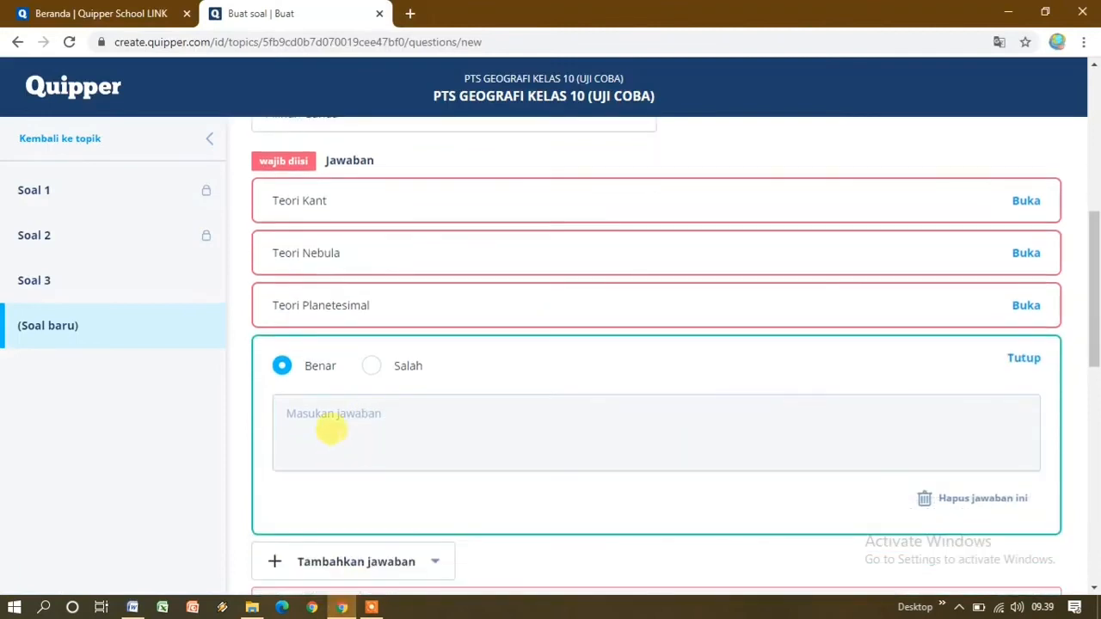
pyautogui.click(331, 430)
pyautogui.rightClick(330, 416)
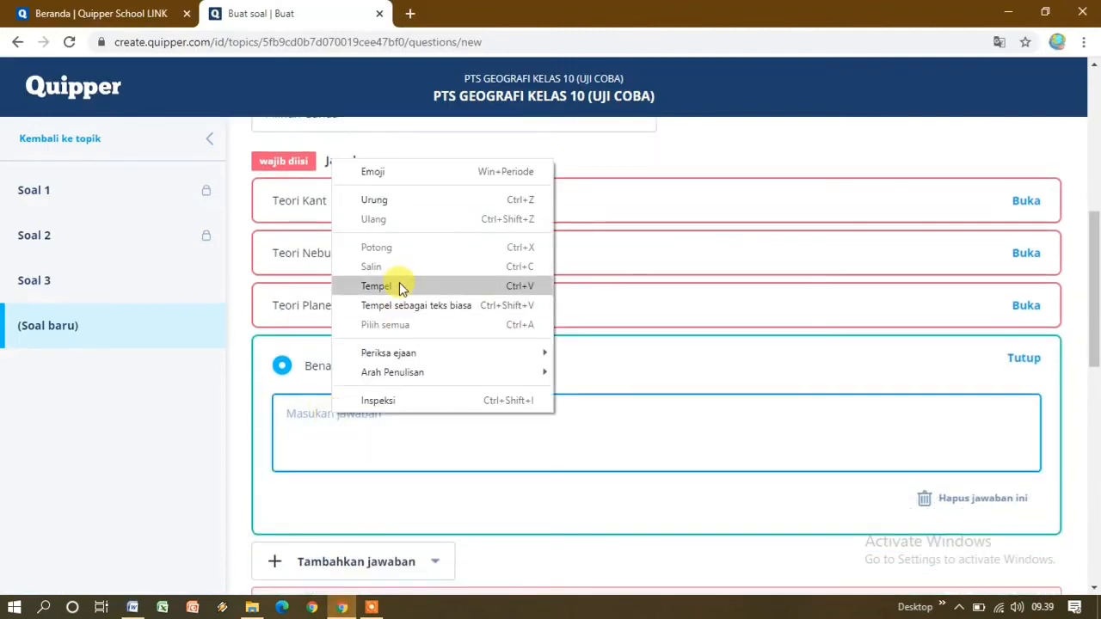
pyautogui.click(400, 287)
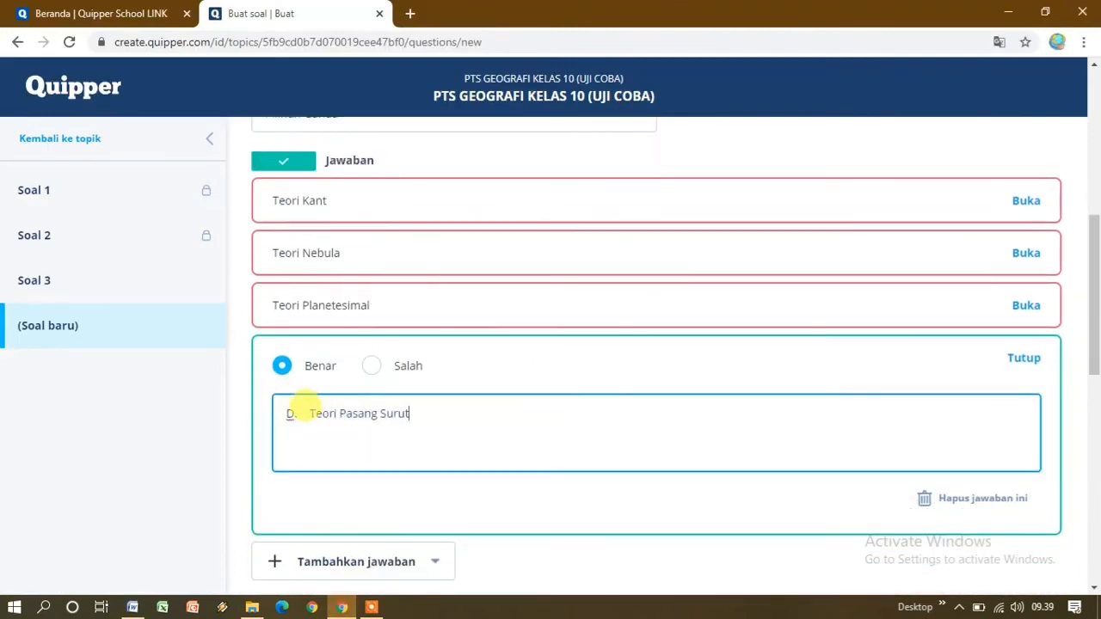
pyautogui.press('BackSpace')
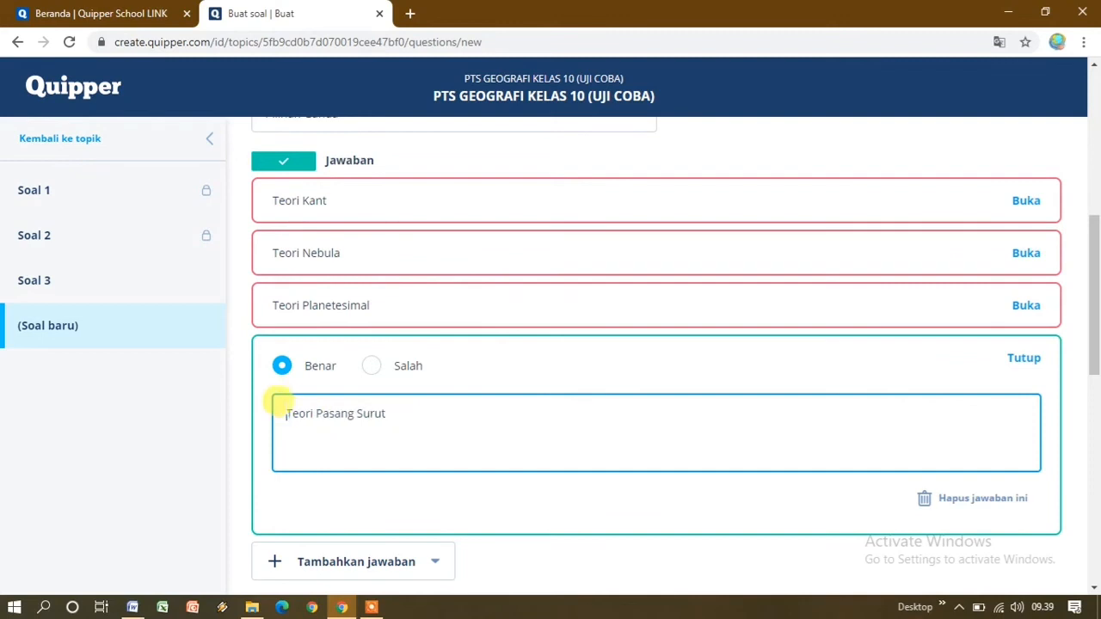
pyautogui.click(479, 357)
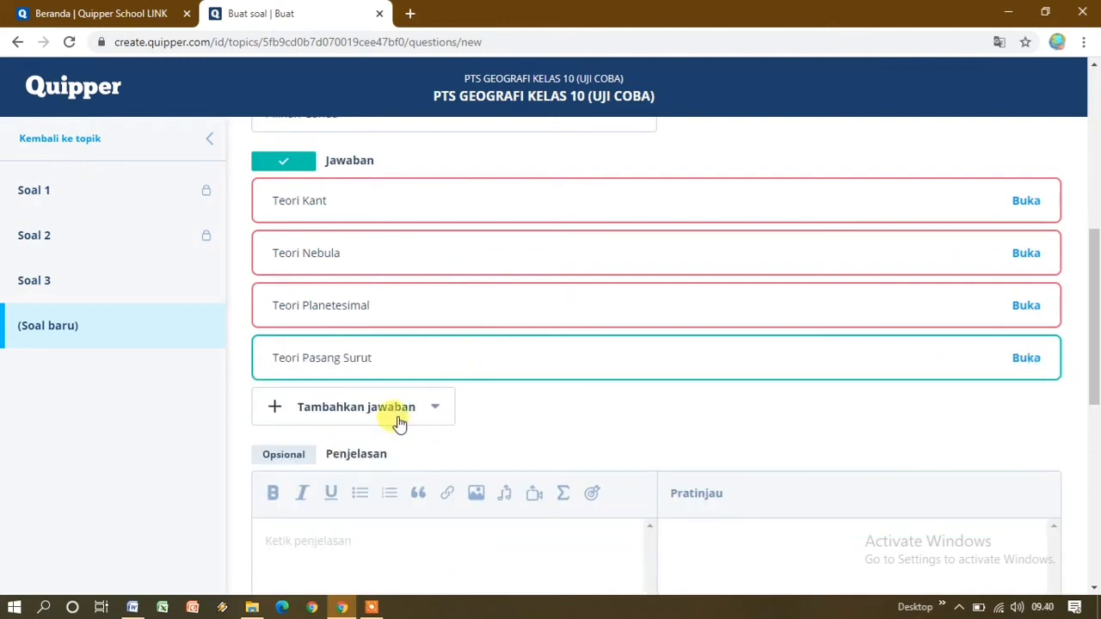
# Step: Add a fifth text answer to the question and mark it Salah
pyautogui.click(343, 409)
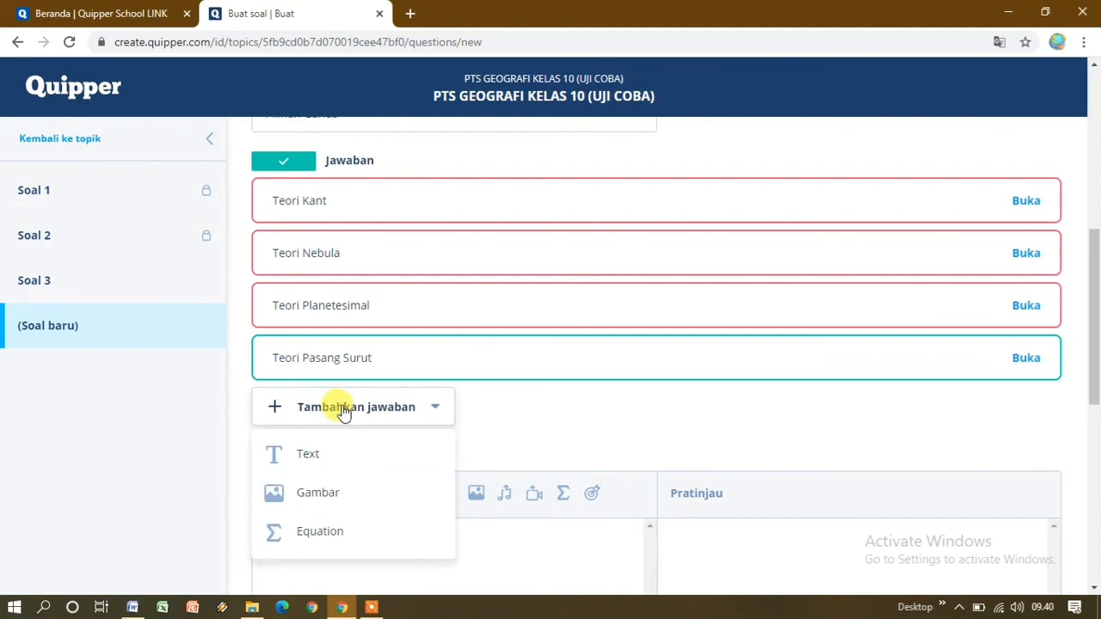
pyautogui.click(311, 454)
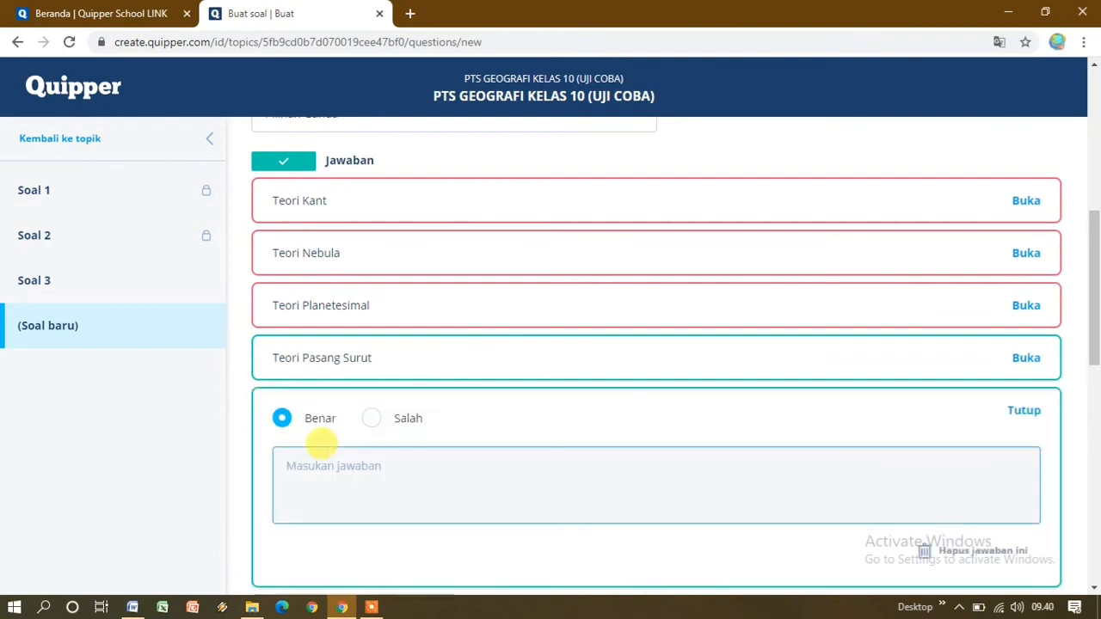
pyautogui.click(372, 420)
# Step: Switch to Word and copy choice E of question 2, "Teori Protoplanet"
pyautogui.click(132, 608)
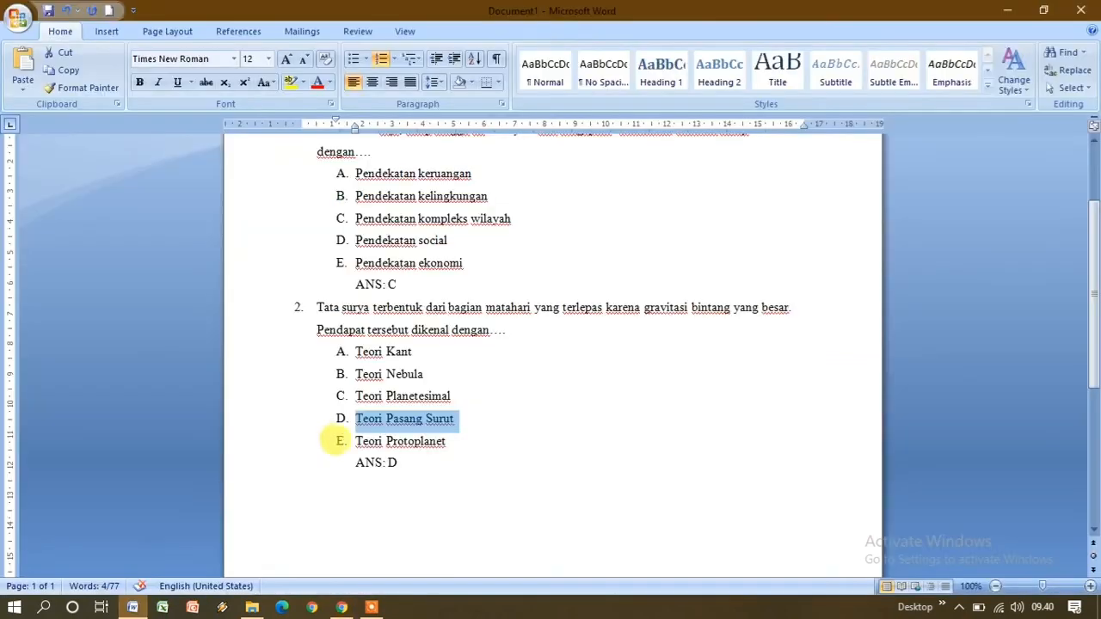
pyautogui.moveTo(340, 437); pyautogui.dragTo(427, 445)
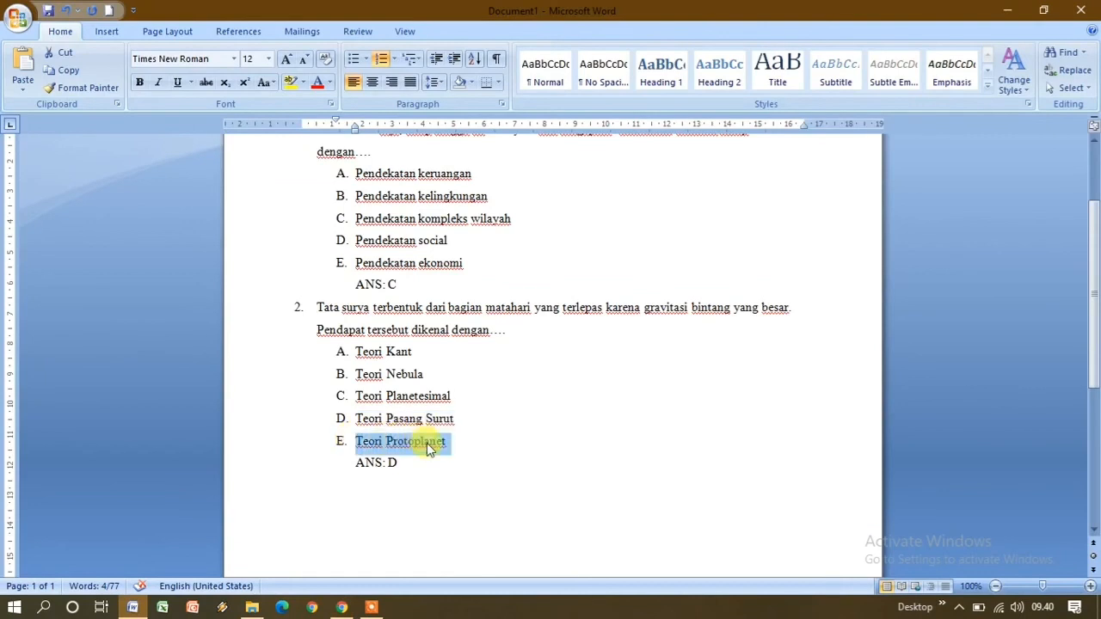
pyautogui.rightClick(427, 445)
pyautogui.click(465, 141)
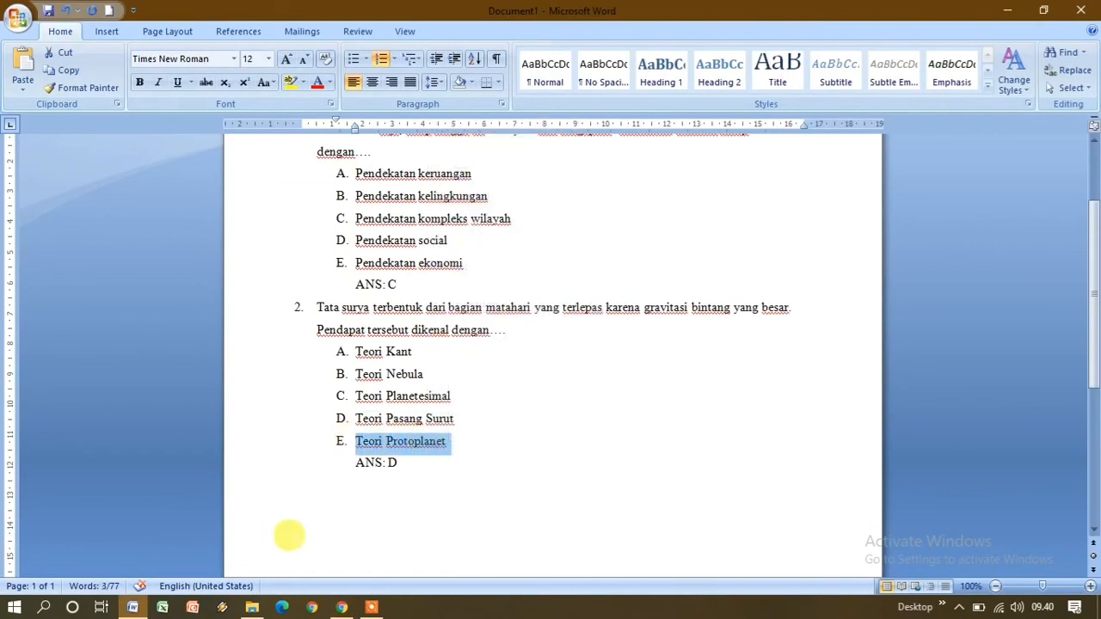
# Step: Switch back to Quipper, fill the fifth answer with the pasted "Teori Protoplanet" without its letter E, and collapse it
pyautogui.click(341, 607)
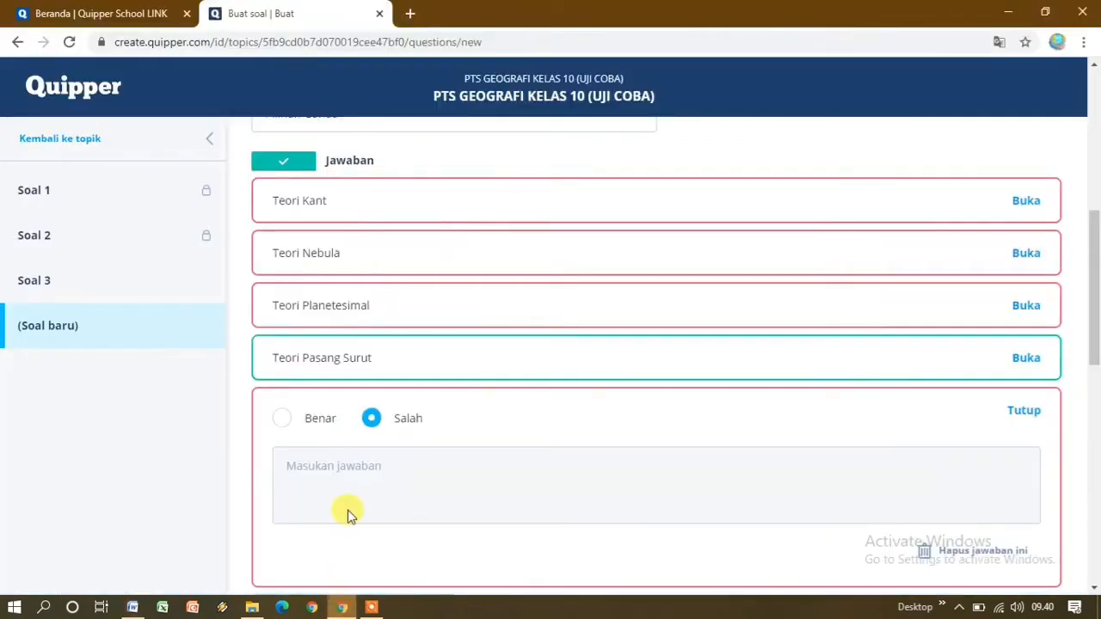
pyautogui.click(319, 465)
pyautogui.rightClick(339, 467)
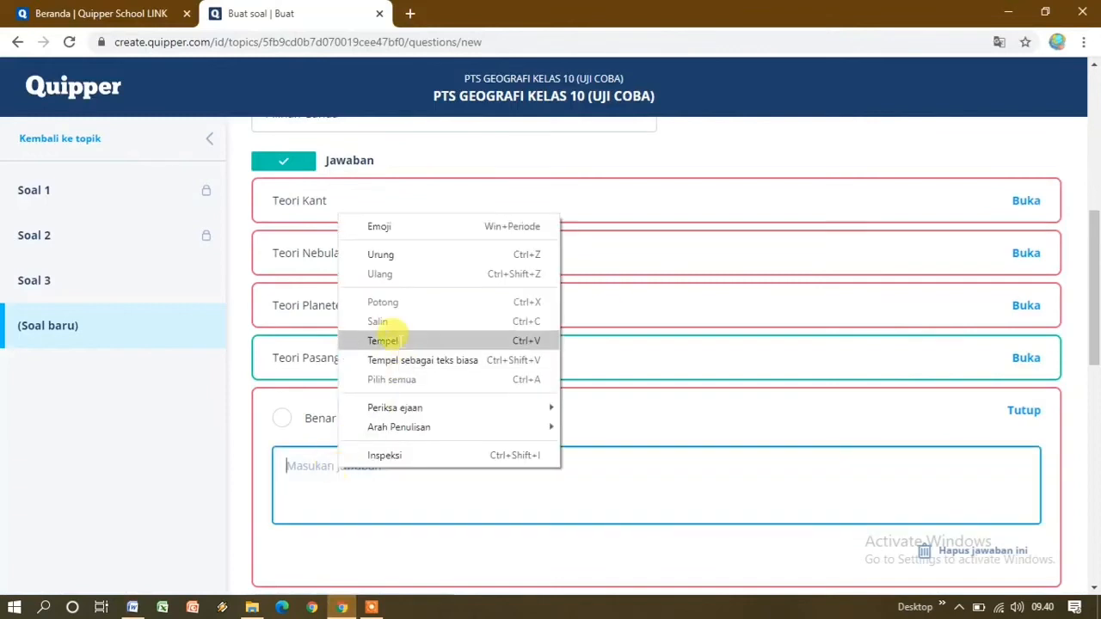
pyautogui.click(383, 341)
pyautogui.doubleClick(301, 463)
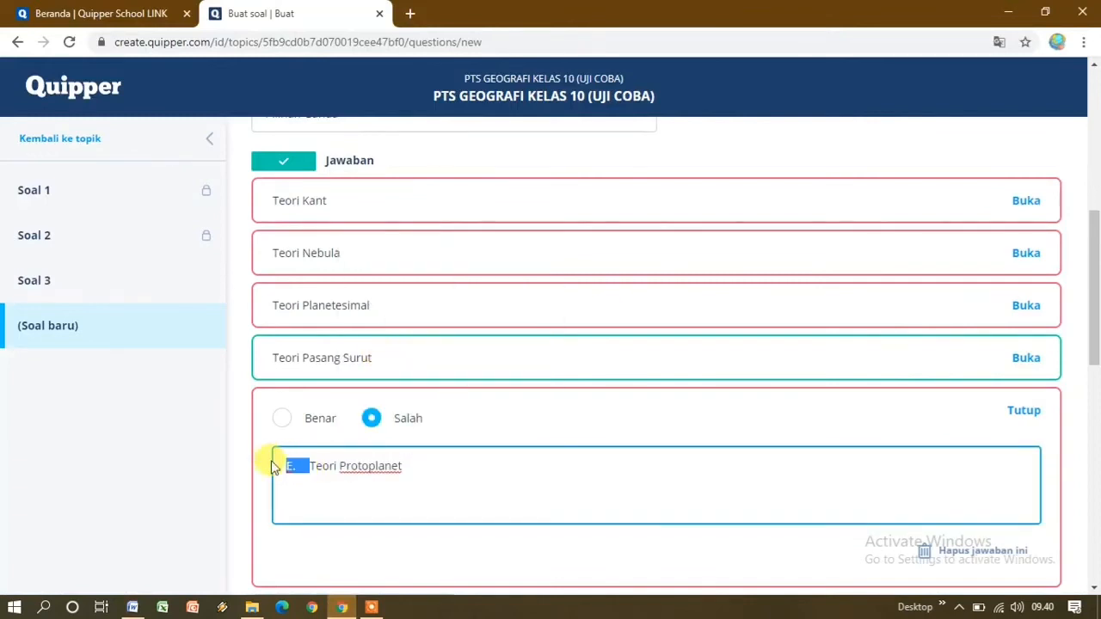
pyautogui.press('BackSpace')
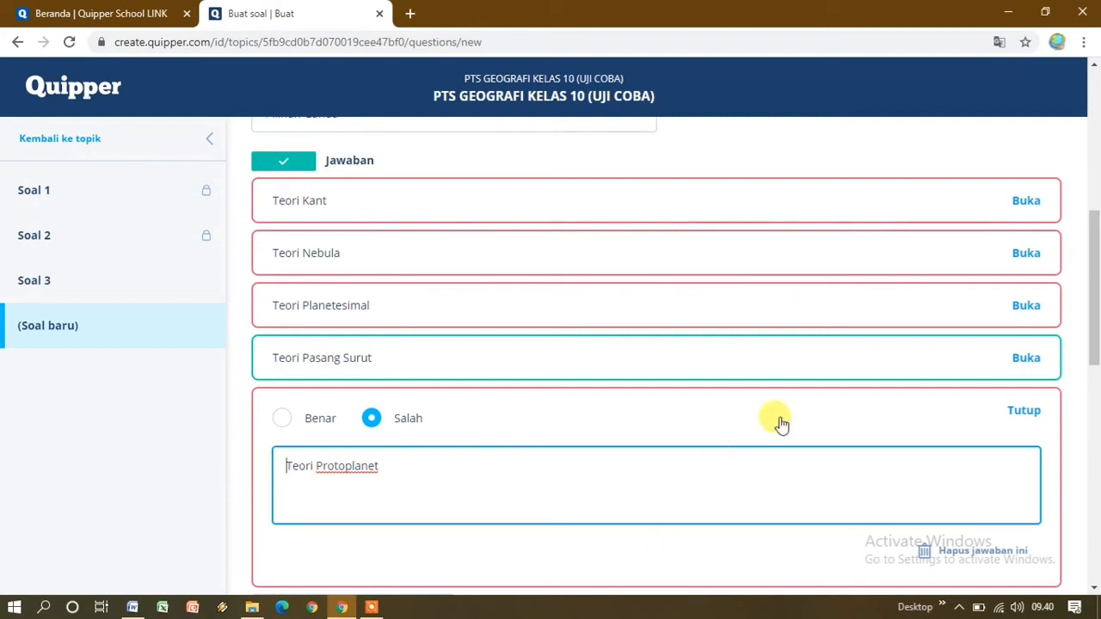
pyautogui.click(1022, 412)
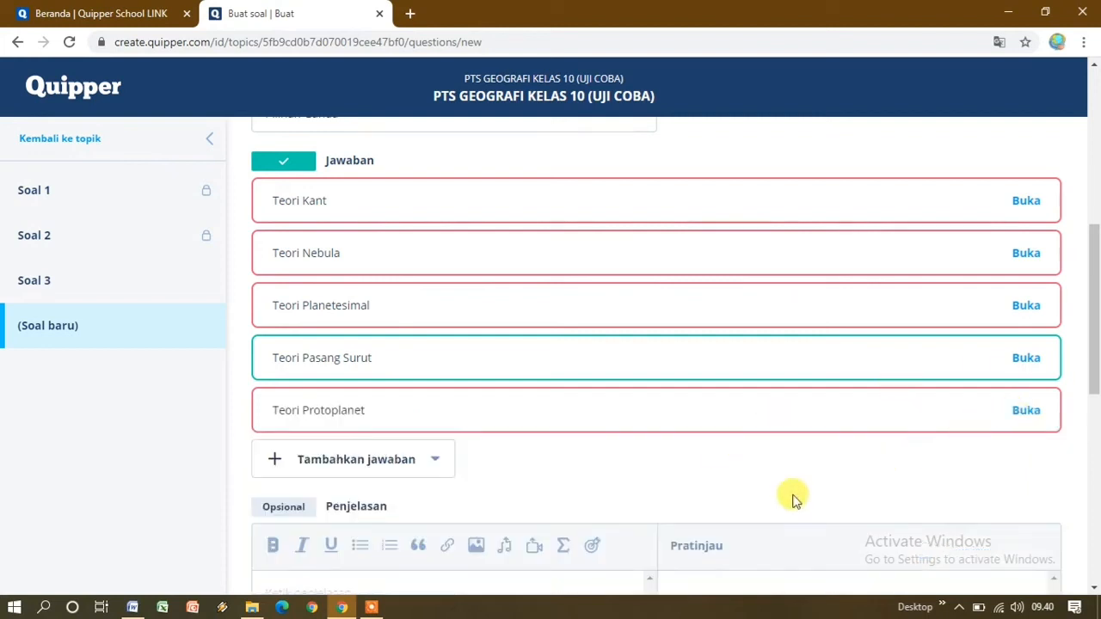
# Step: Review the question text and its five answers, and save the new question
pyautogui.scroll(4, 698, 319)
pyautogui.scroll(2, 697, 319)
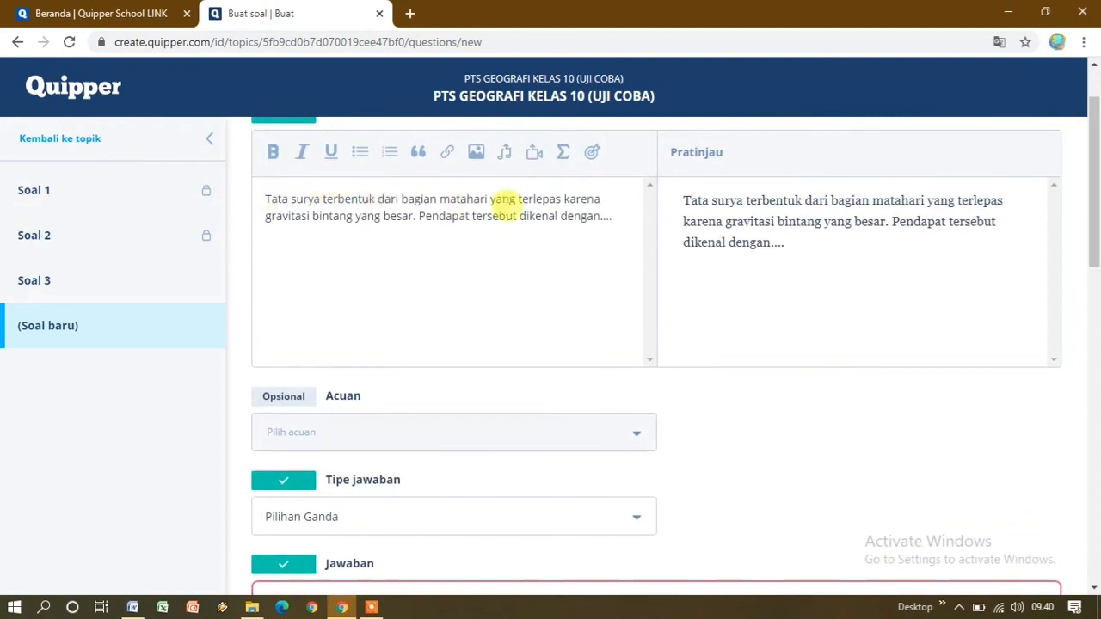
pyautogui.scroll(-3, 560, 256)
pyautogui.scroll(-1, 567, 272)
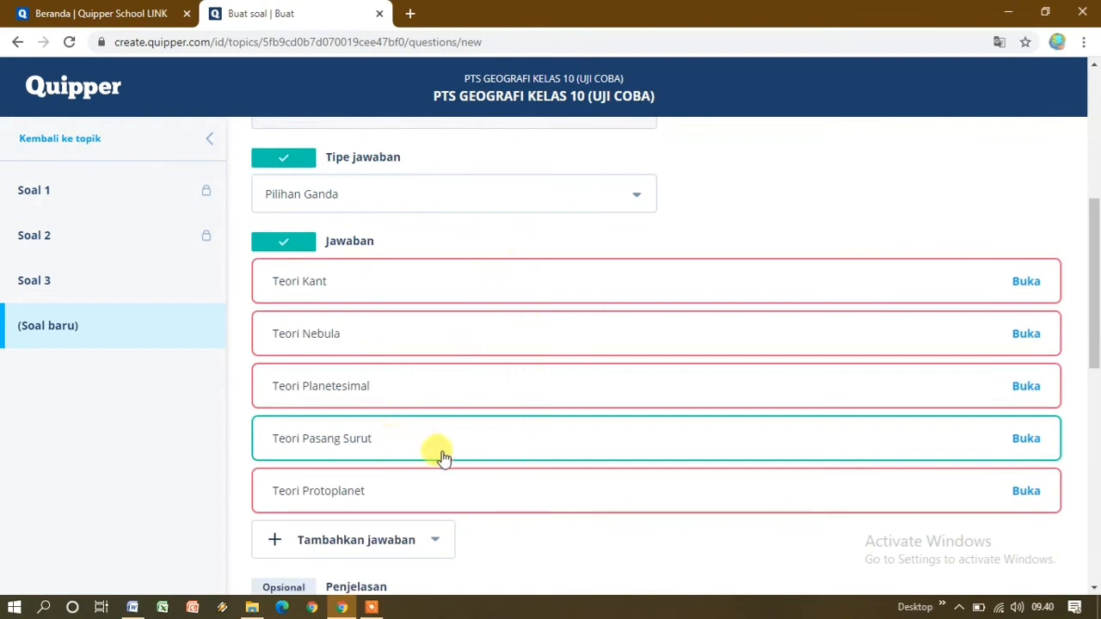
pyautogui.scroll(-2, 622, 442)
pyautogui.scroll(-6, 625, 442)
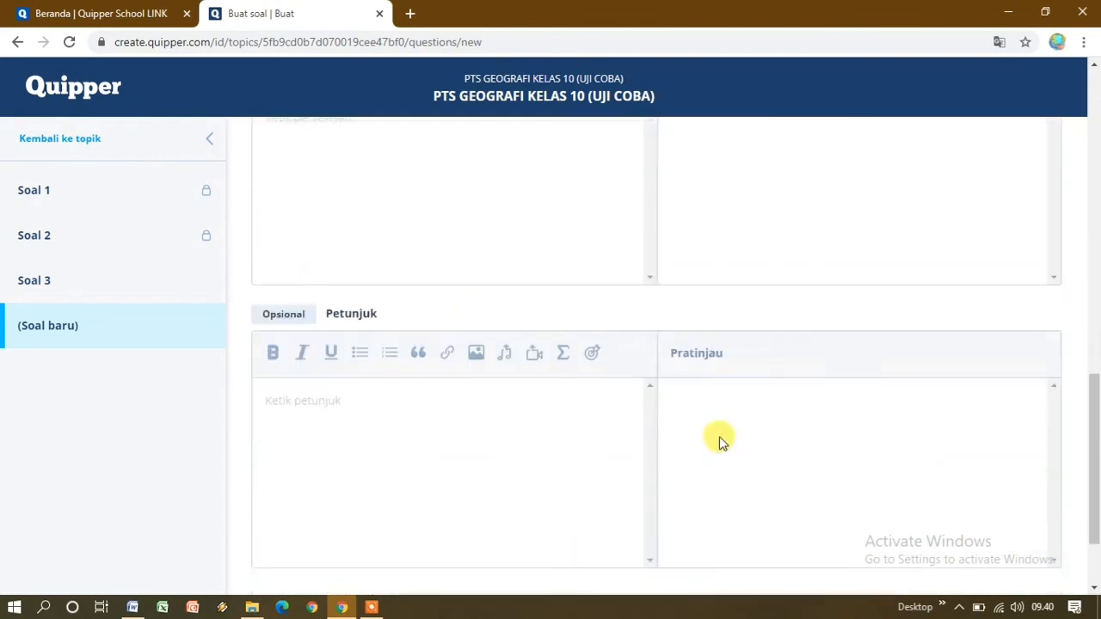
pyautogui.click(1007, 516)
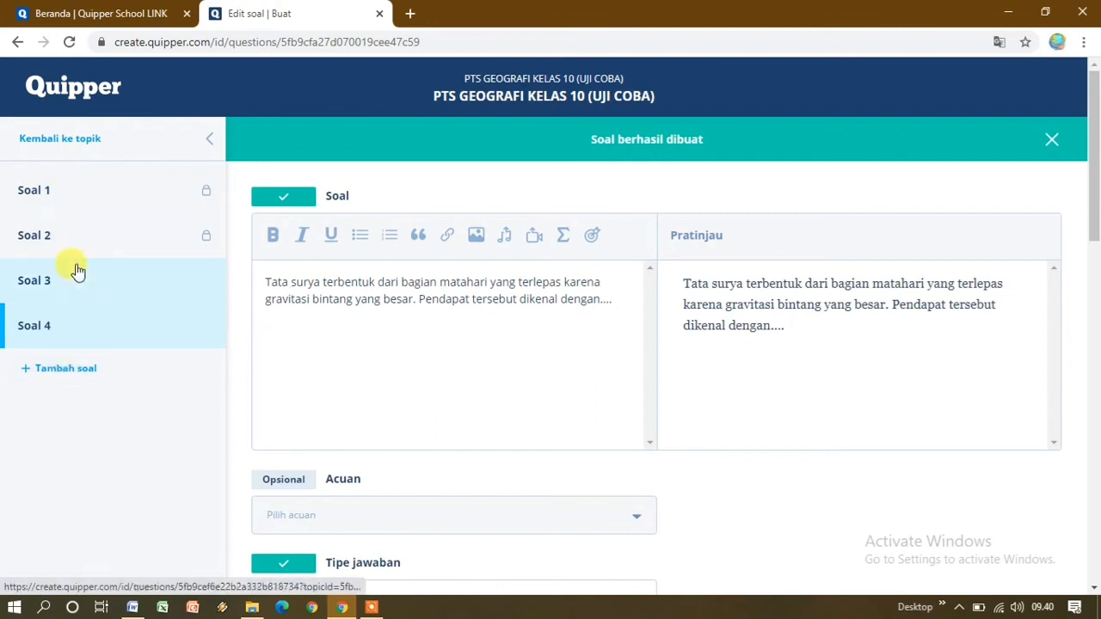
# Step: Open a blank new question, and return to the topic's question list without filling it in
pyautogui.click(73, 370)
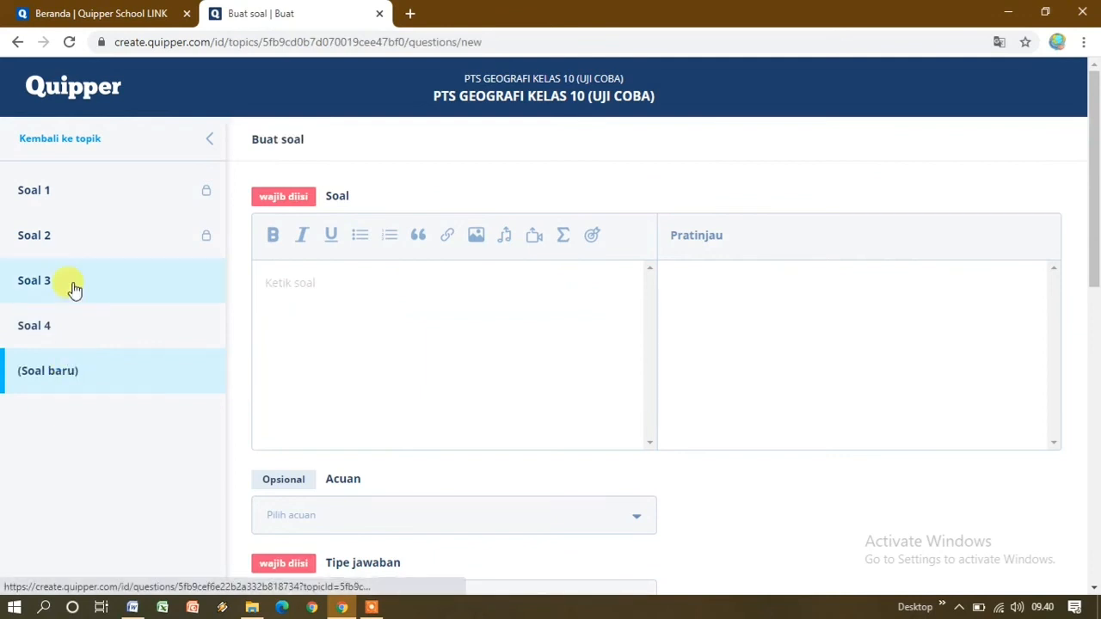
pyautogui.click(74, 142)
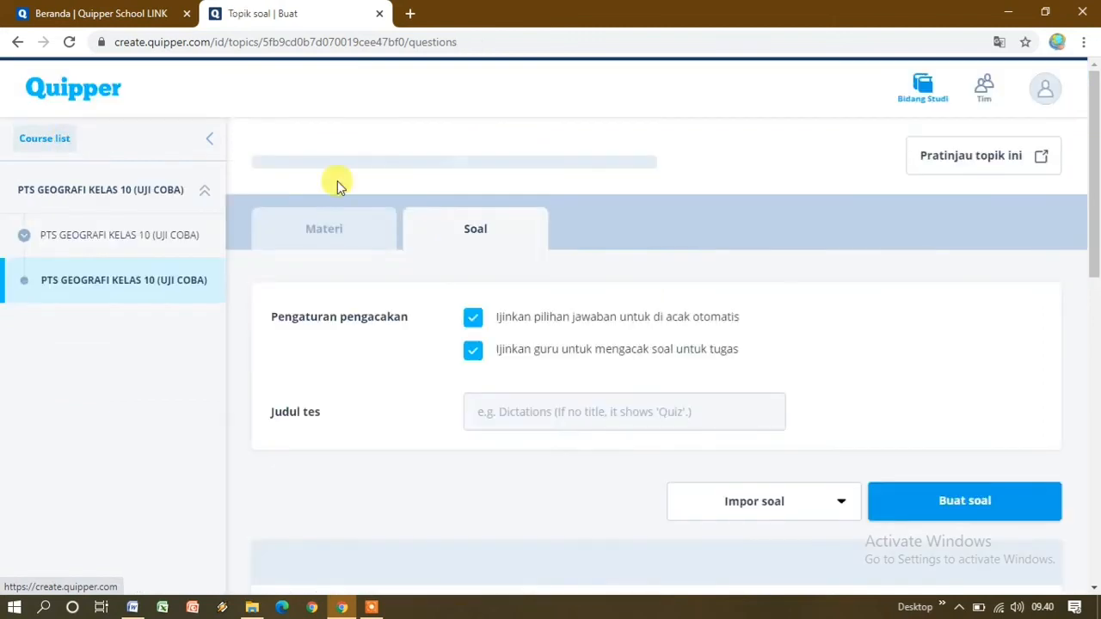
pyautogui.scroll(-2, 812, 446)
pyautogui.scroll(-1, 811, 447)
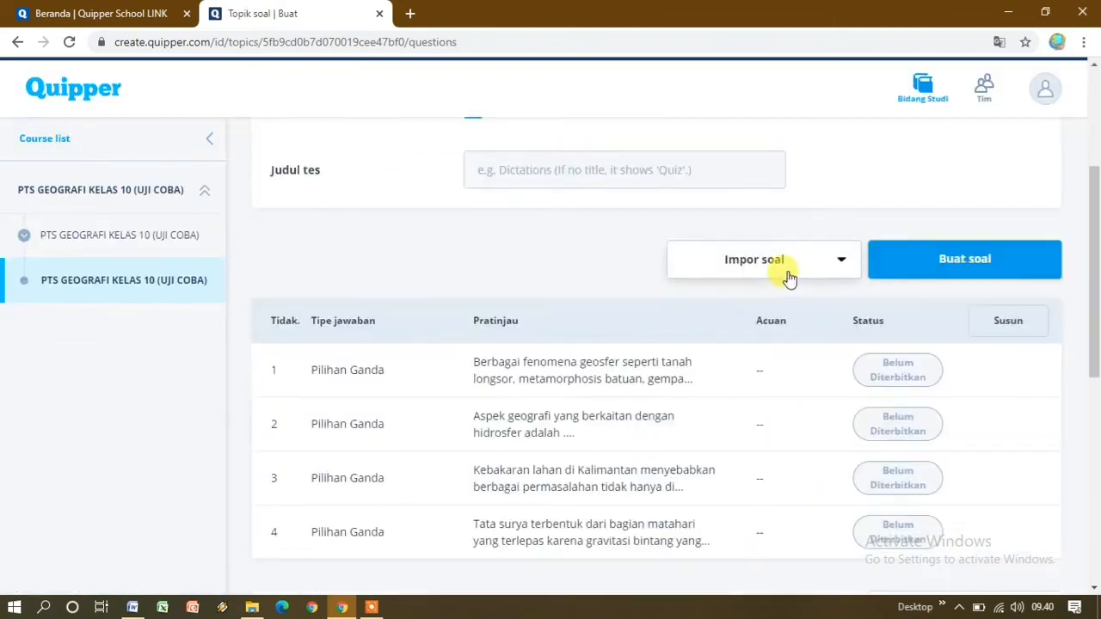
# Step: Start importing questions from Bidang Studi and choose the subject set "[QV] PTS 1 2020/2021 - [Kelas 10] Geografi"
pyautogui.click(790, 277)
pyautogui.click(783, 307)
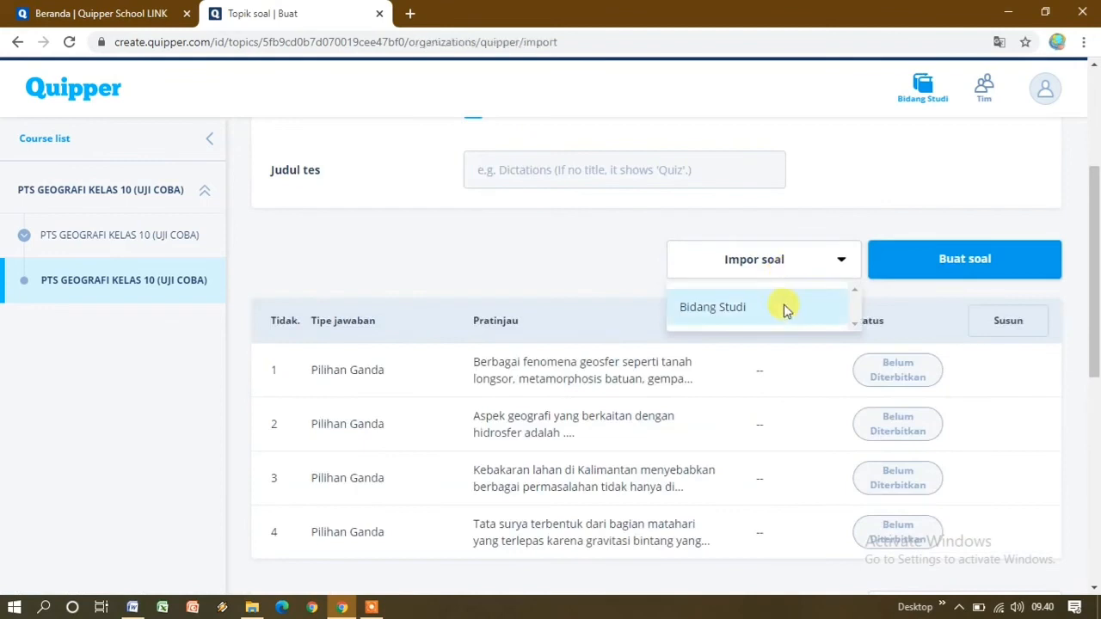
pyautogui.click(272, 209)
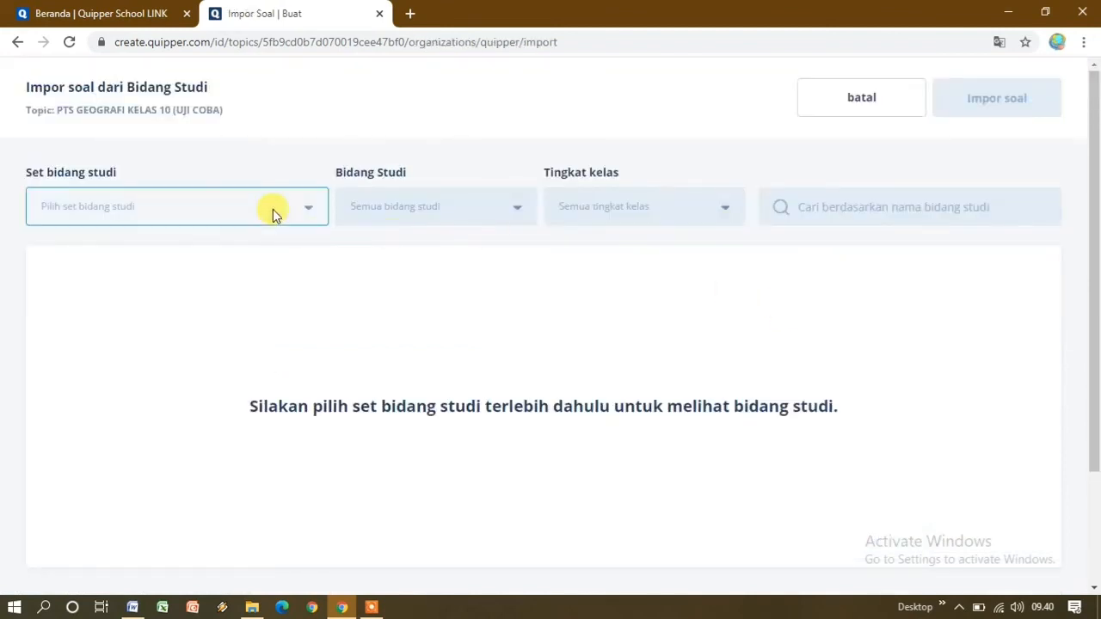
pyautogui.click(273, 209)
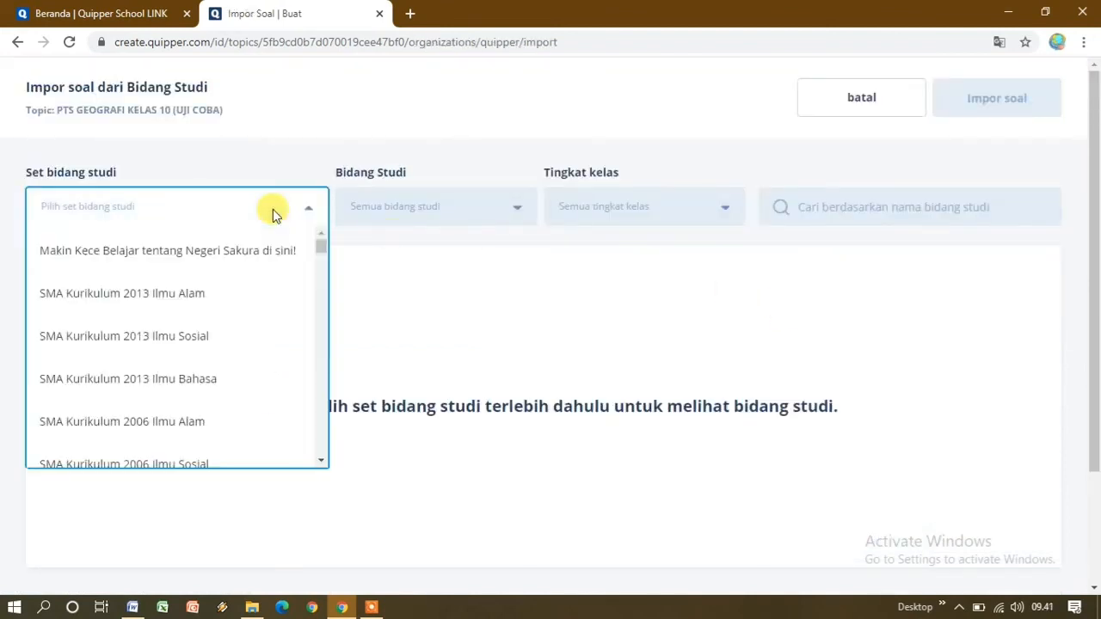
pyautogui.scroll(-3, 238, 368)
pyautogui.scroll(-7, 238, 369)
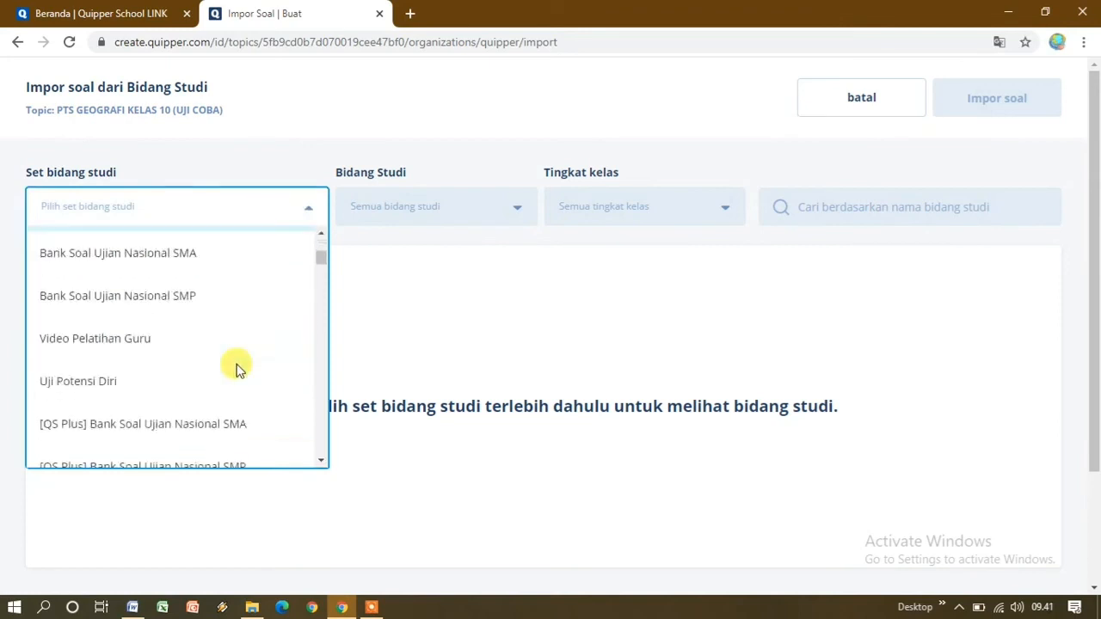
pyautogui.scroll(-4, 238, 368)
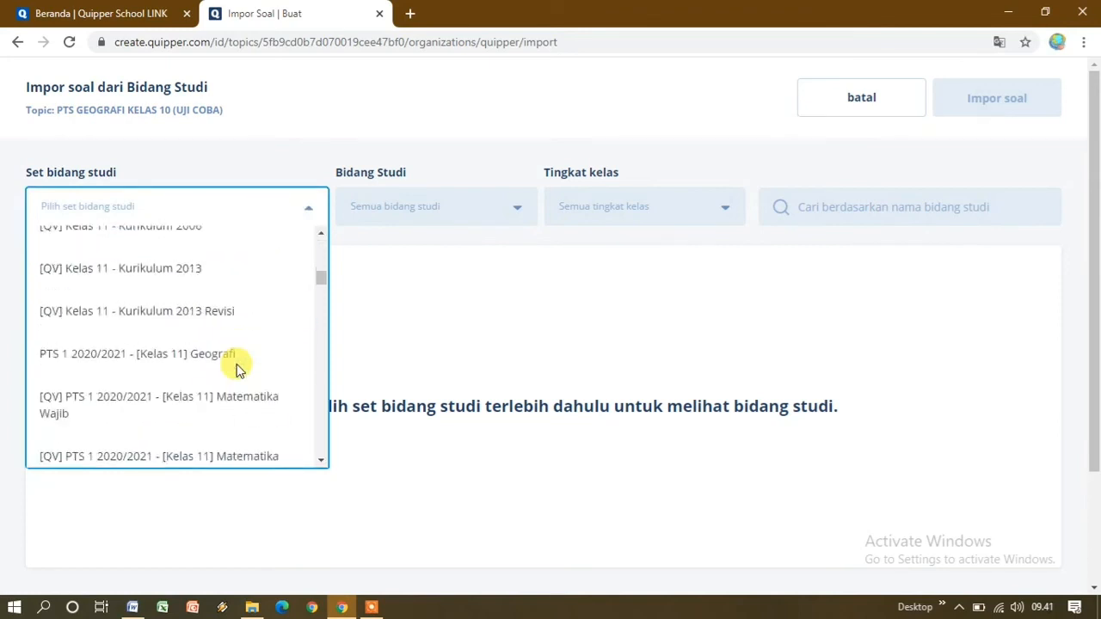
pyautogui.scroll(-6, 238, 368)
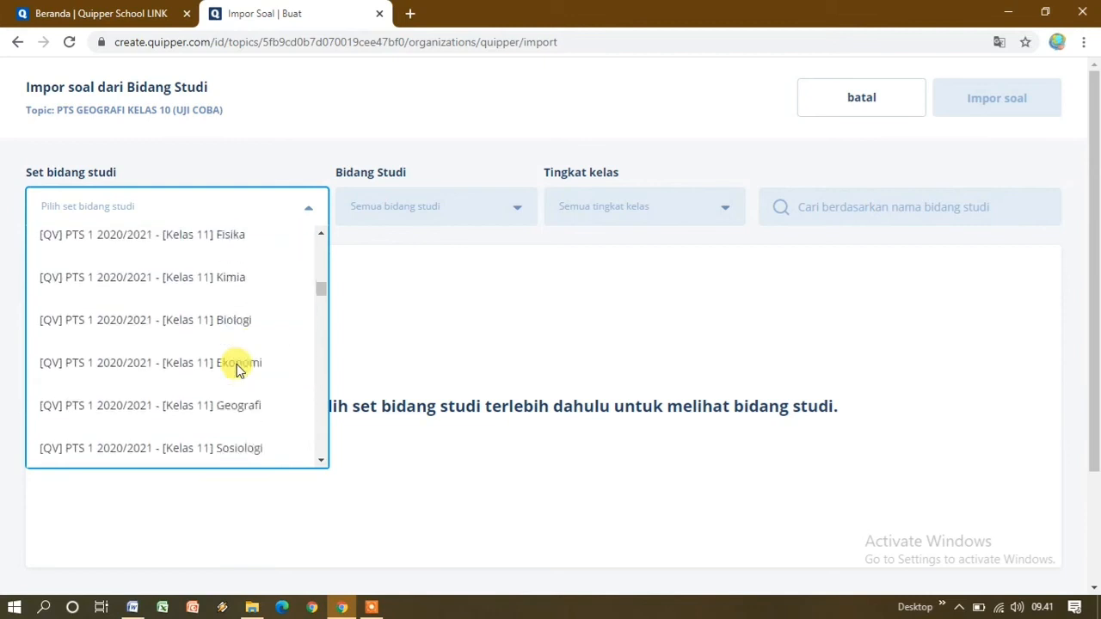
pyautogui.scroll(-6, 238, 368)
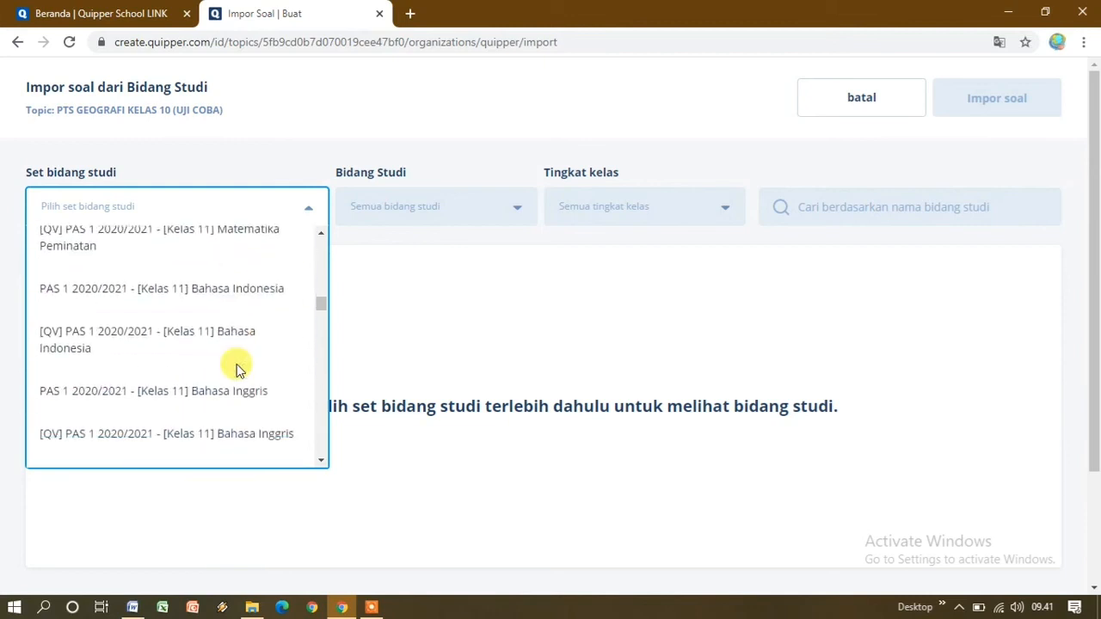
pyautogui.scroll(-6, 239, 368)
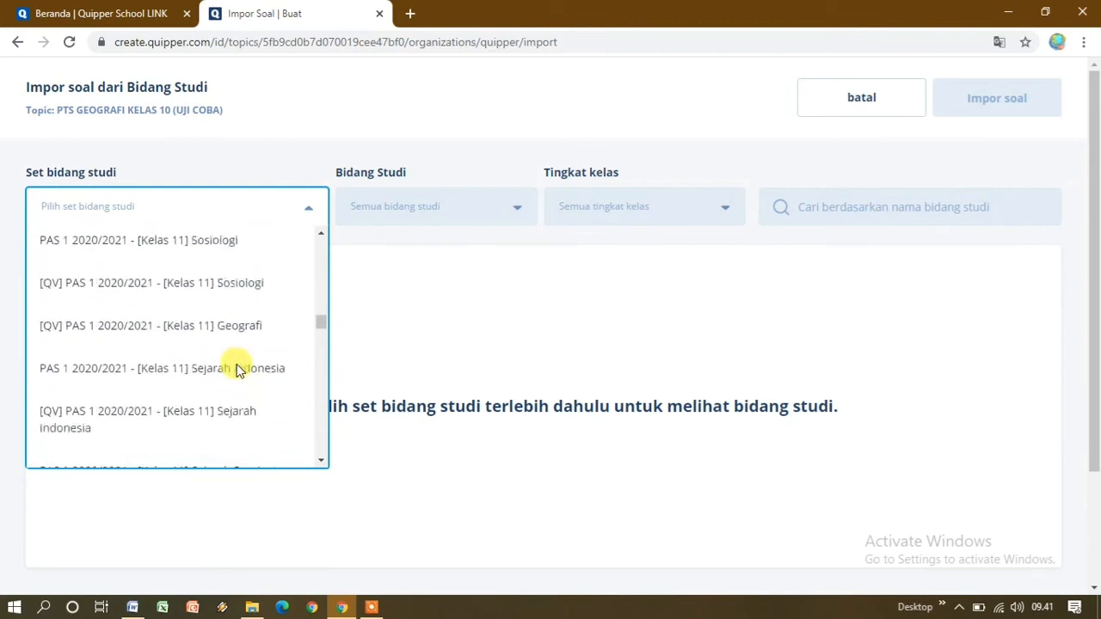
pyautogui.scroll(-3, 239, 368)
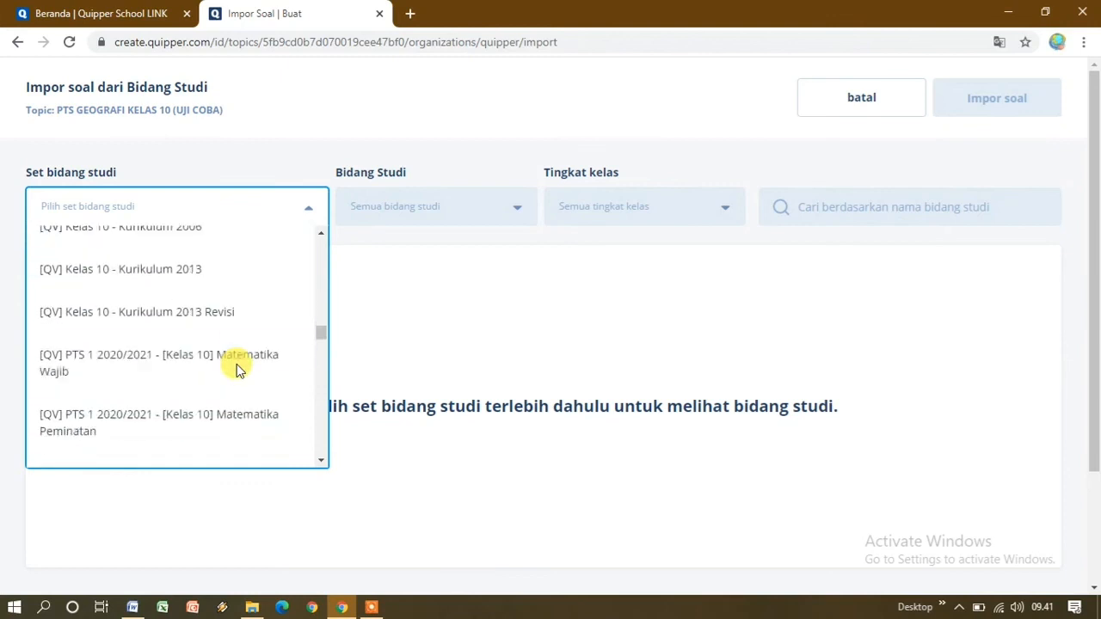
pyautogui.scroll(-5, 239, 368)
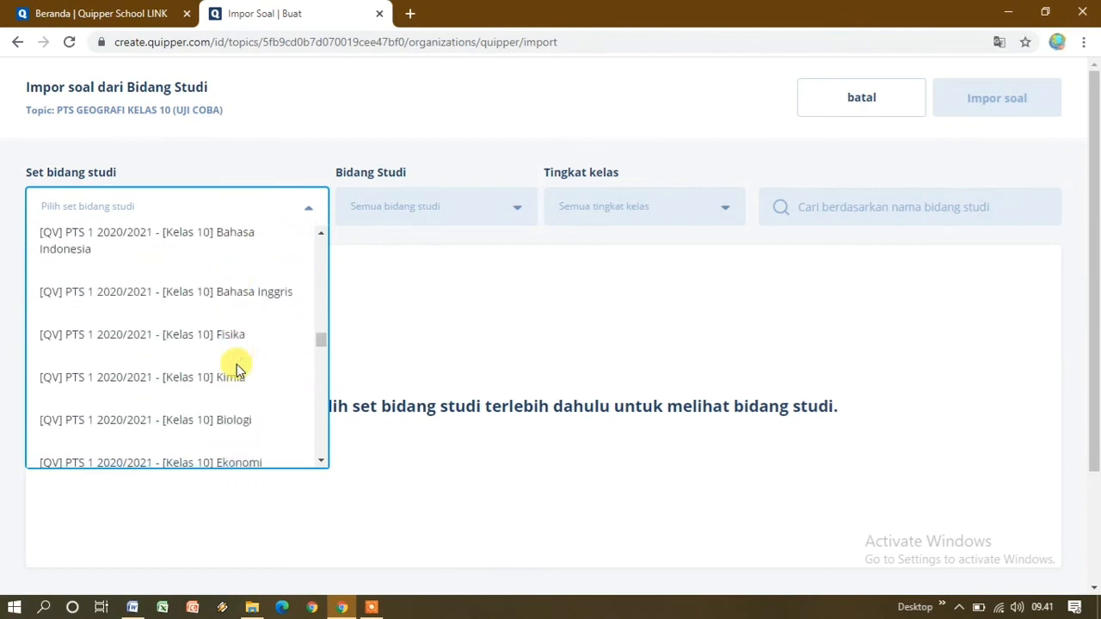
pyautogui.scroll(-2, 238, 364)
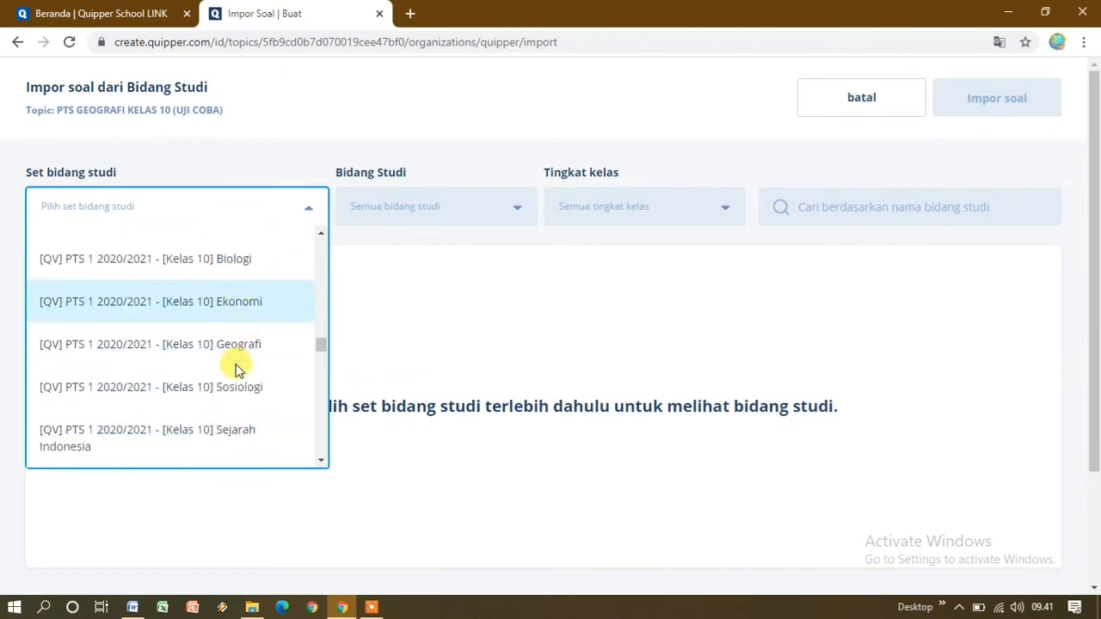
pyautogui.click(177, 359)
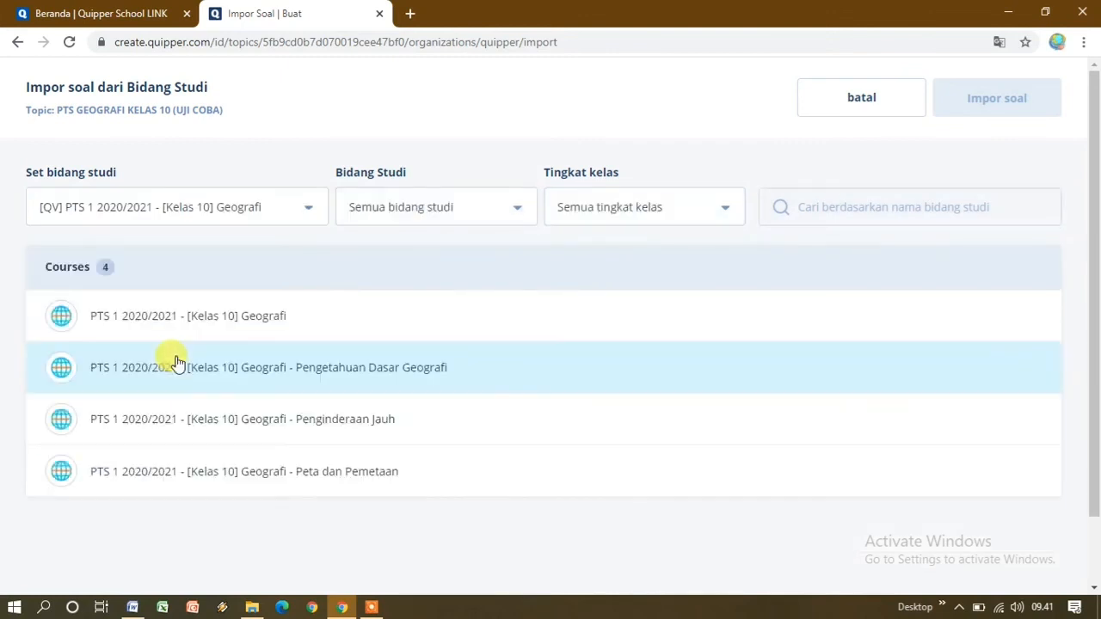
# Step: Open the question list of the Penginderaan Jauh course's only chapter and topic, and preview the first question with its answers
pyautogui.click(293, 422)
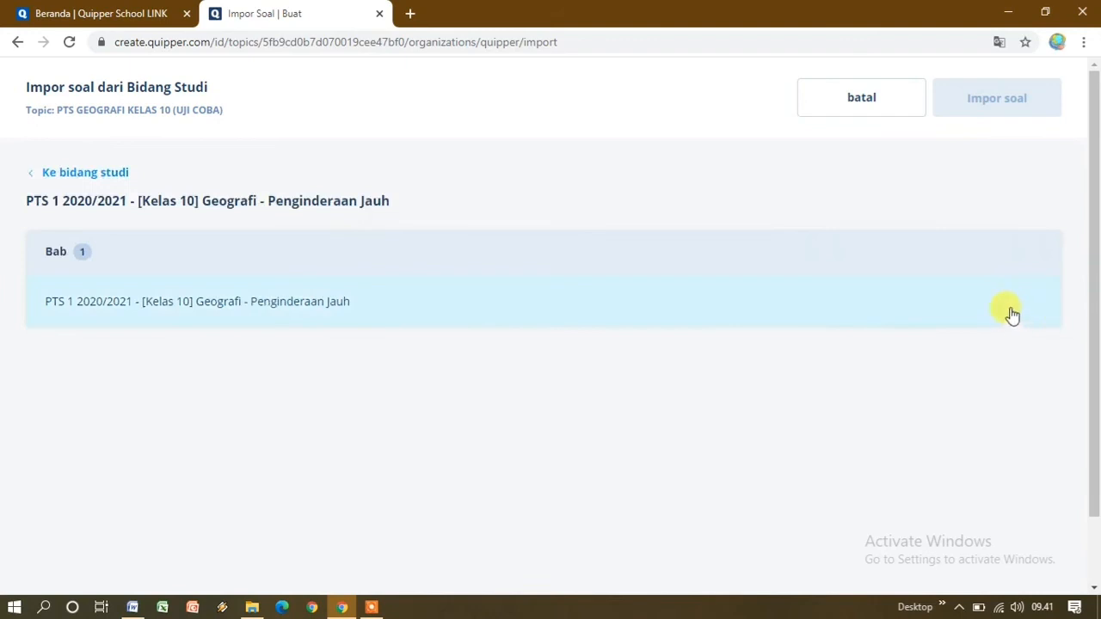
pyautogui.click(178, 311)
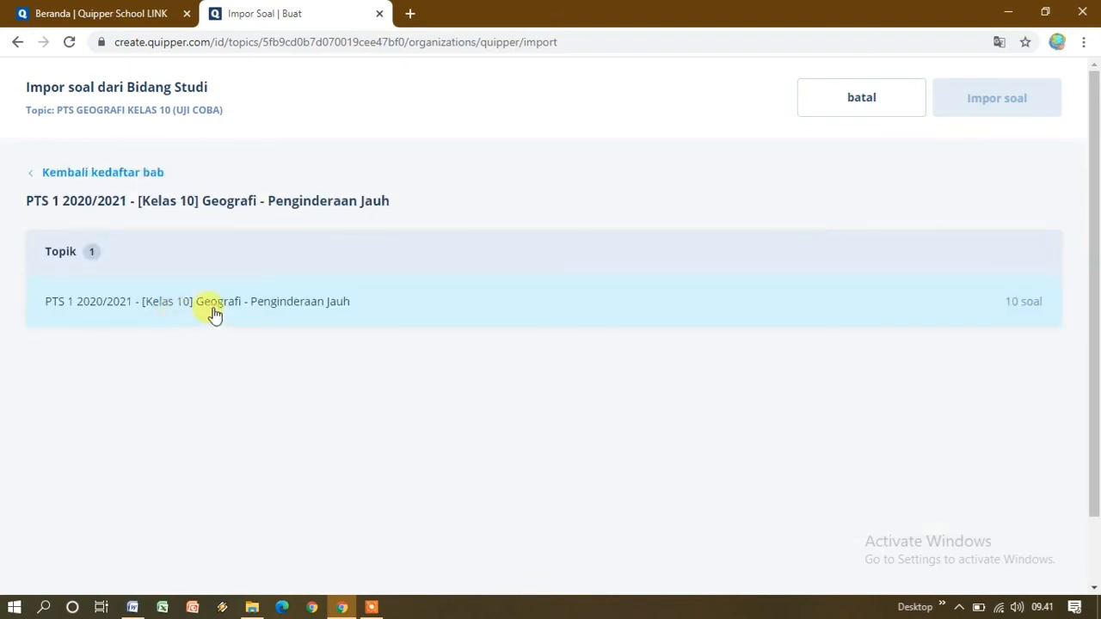
pyautogui.click(344, 315)
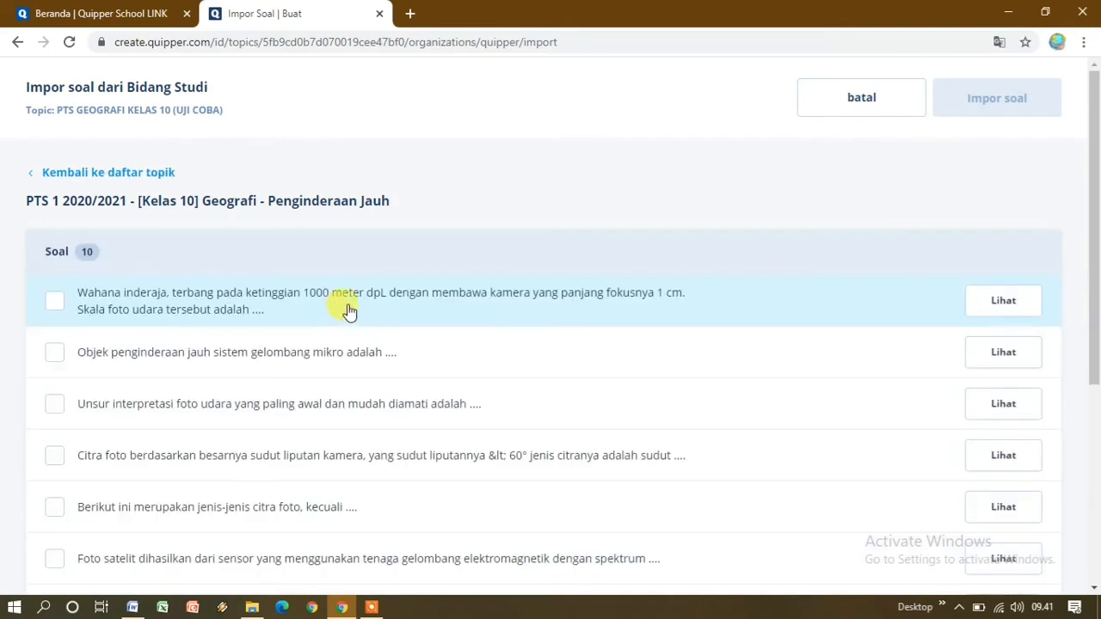
pyautogui.click(1003, 300)
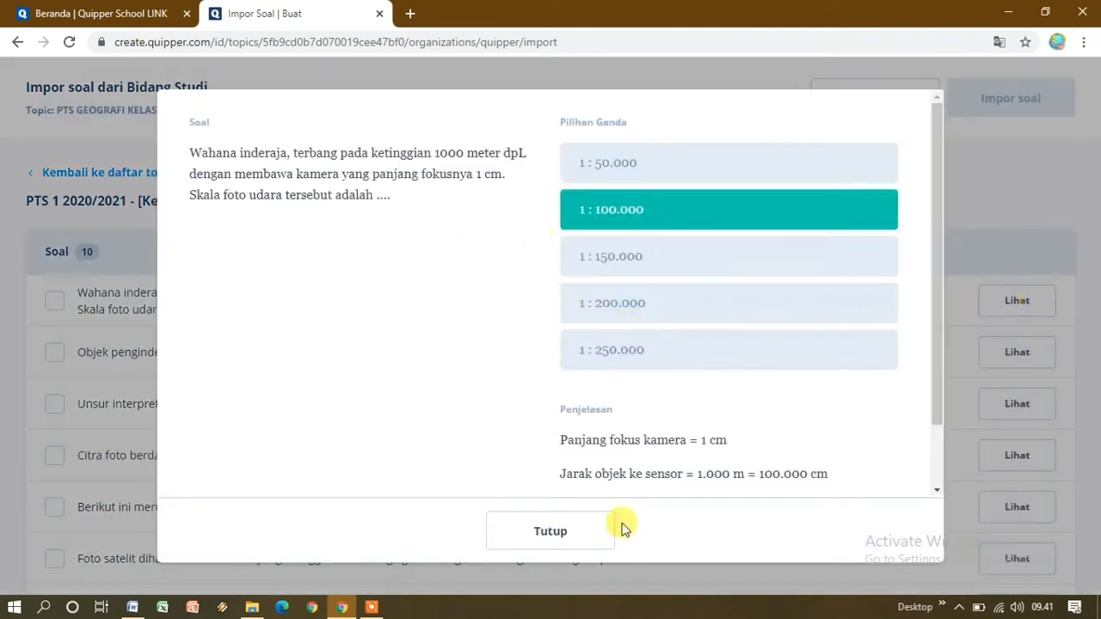
pyautogui.click(580, 531)
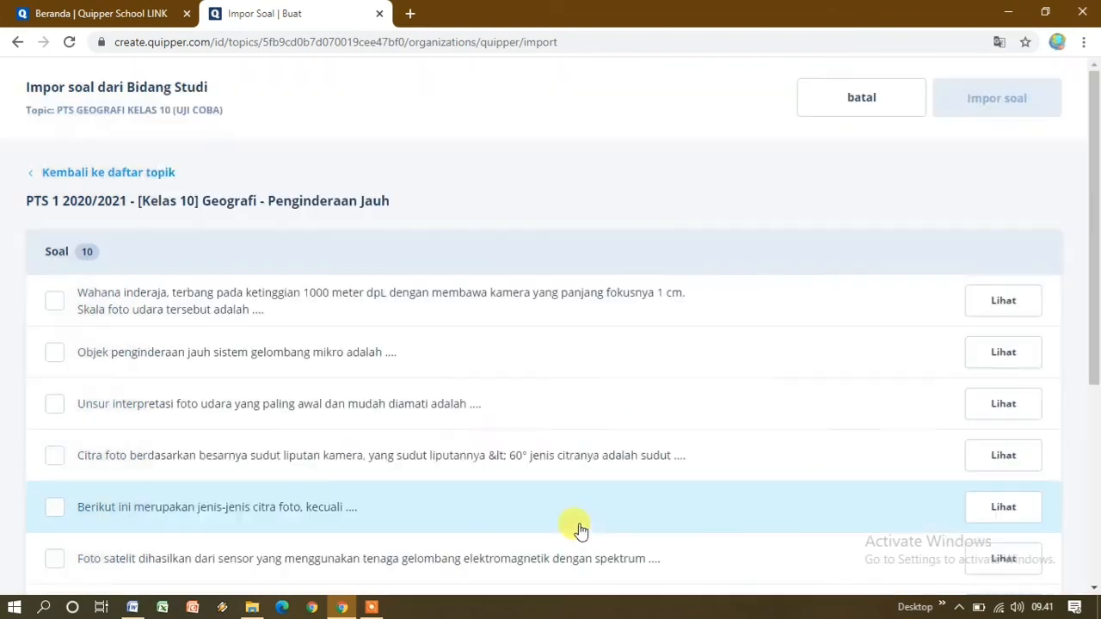
# Step: Select the first question, "Wahana inderaja, terbang pada ketinggian 1000 meter dpL…", and import it into the topic
pyautogui.click(51, 302)
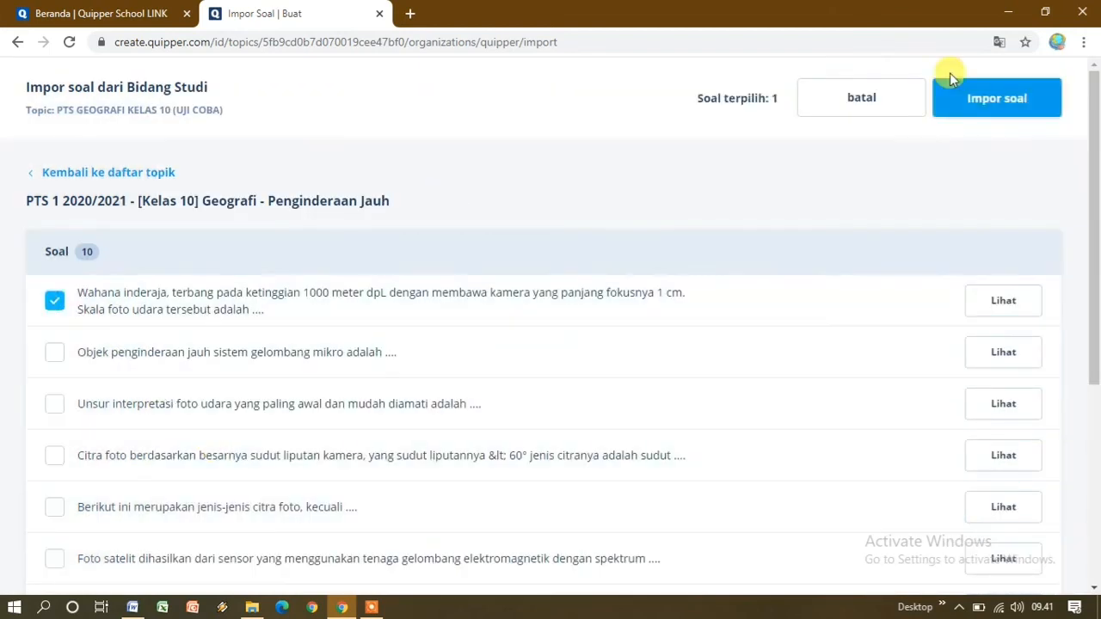
pyautogui.click(968, 100)
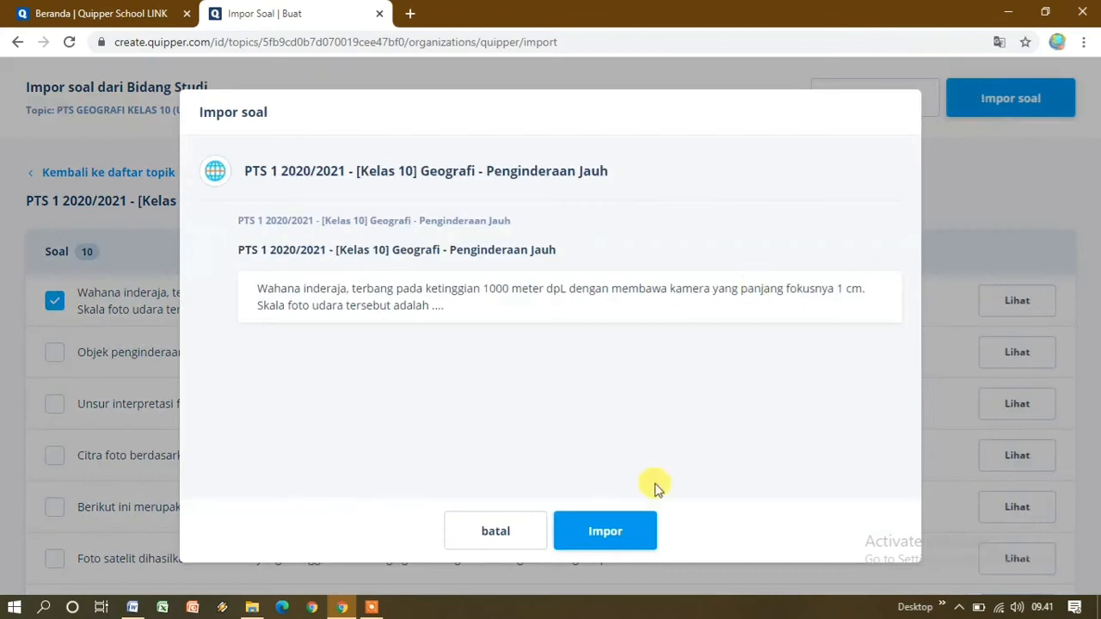
pyautogui.click(623, 529)
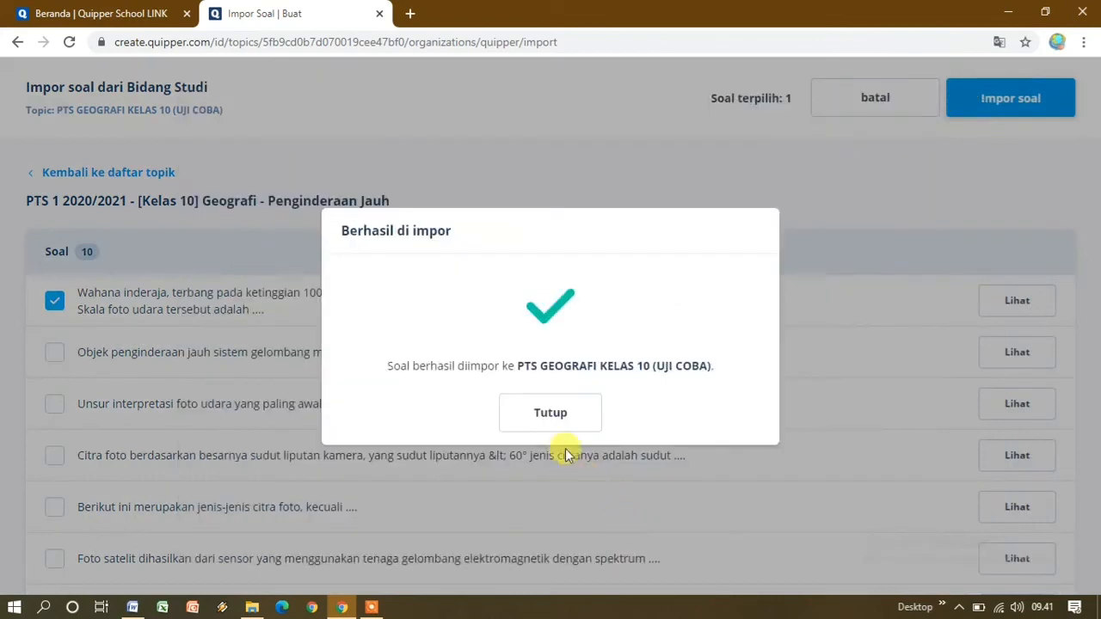
pyautogui.click(555, 416)
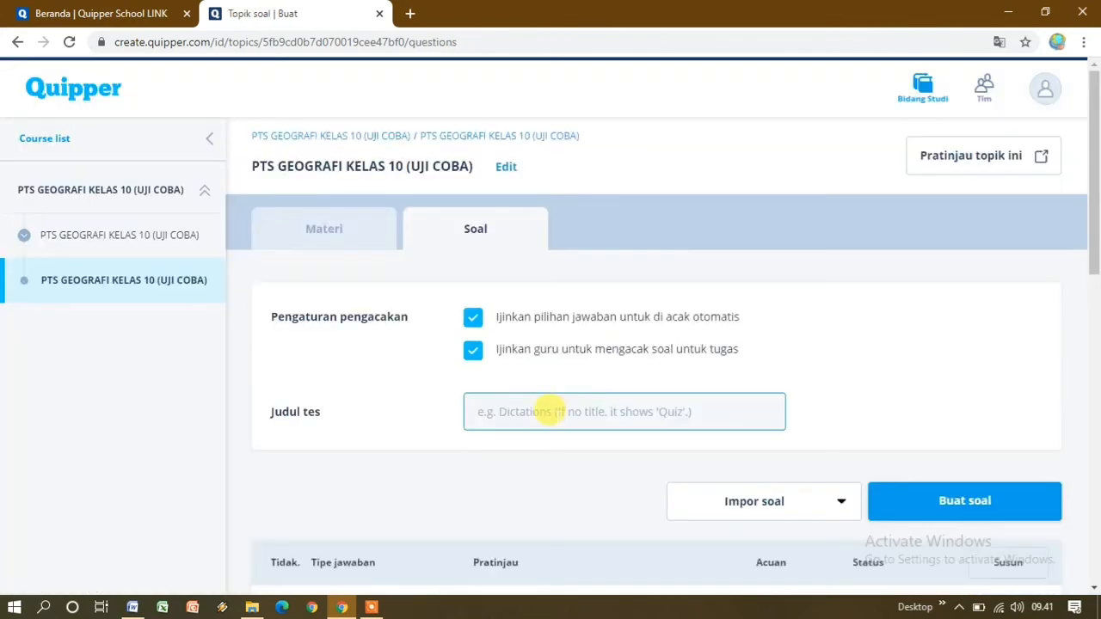
# Step: Review the topic's question list, including the newly imported question
pyautogui.scroll(-10, 568, 403)
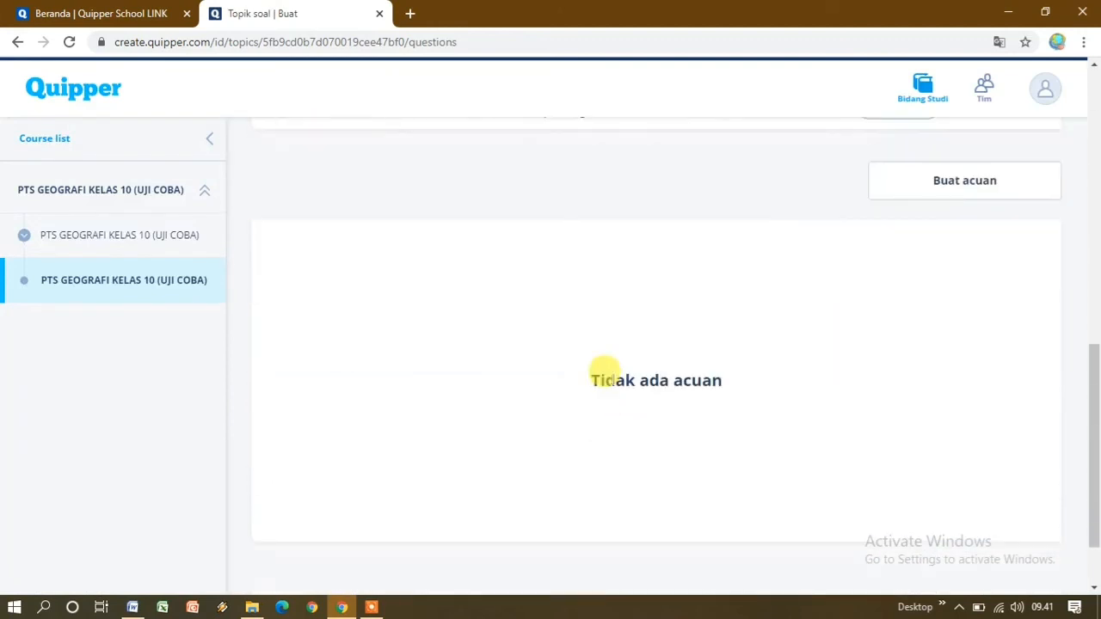
pyautogui.scroll(5, 605, 371)
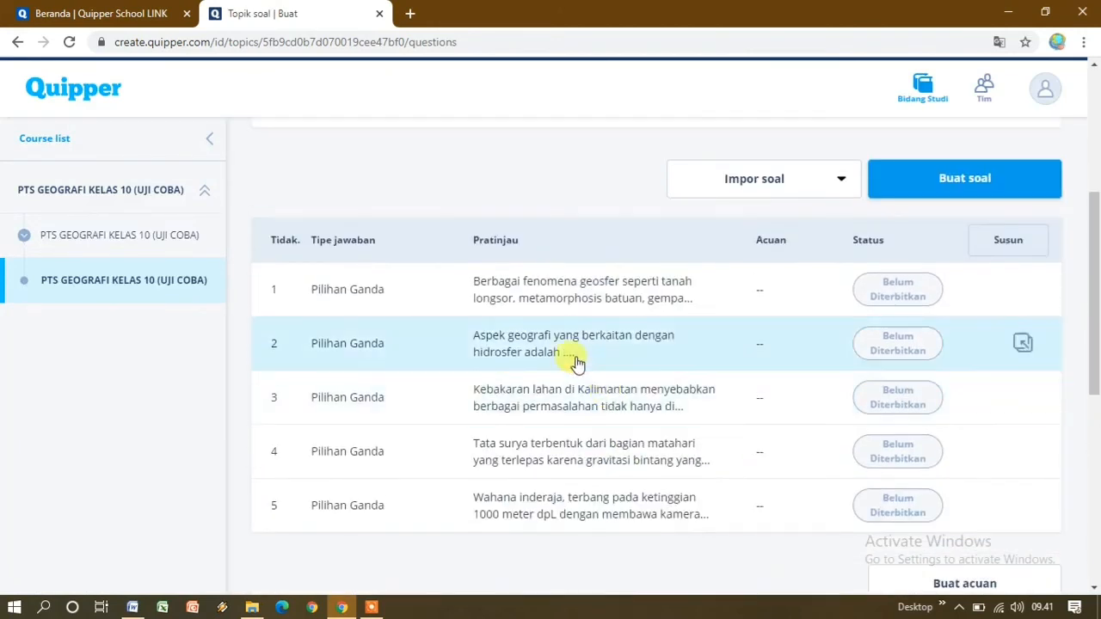
pyautogui.scroll(-2, 641, 252)
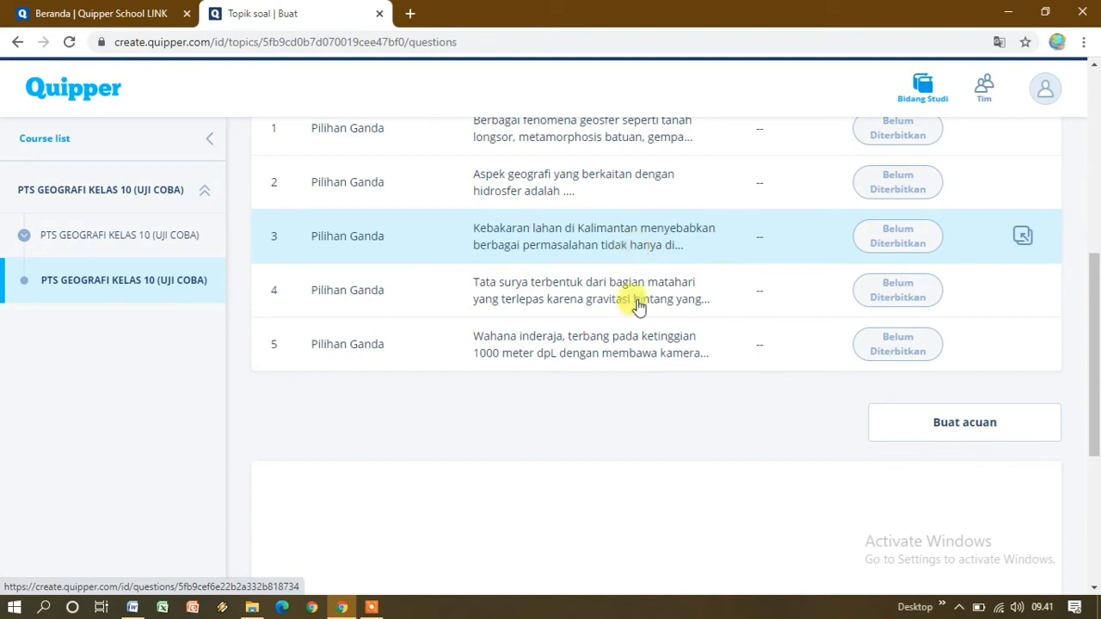
pyautogui.scroll(1, 621, 371)
pyautogui.scroll(4, 622, 372)
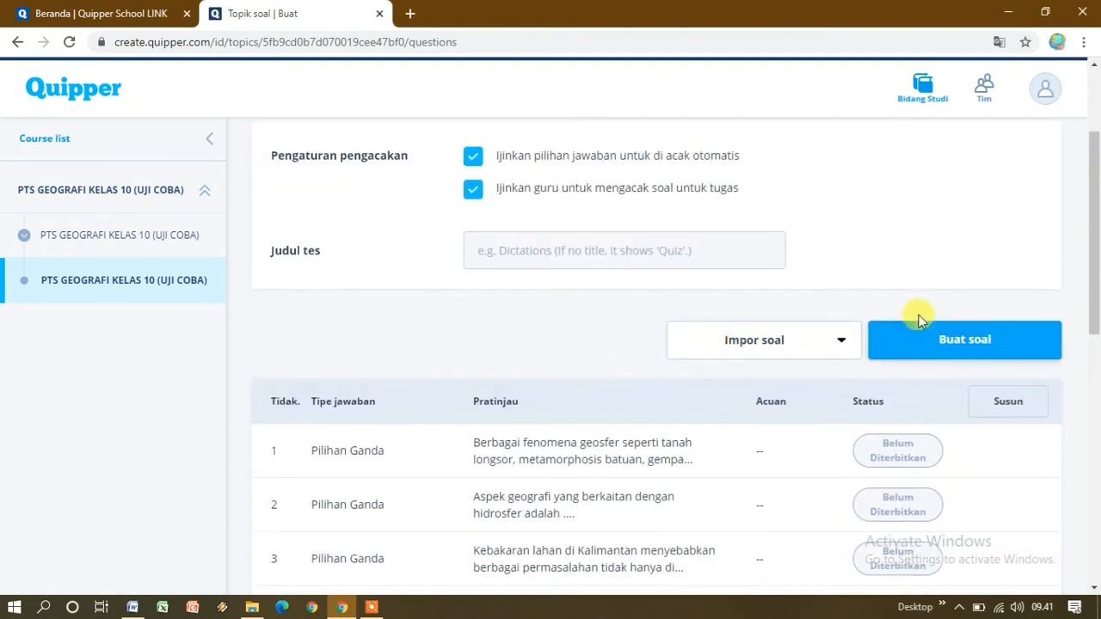
pyautogui.scroll(2, 959, 339)
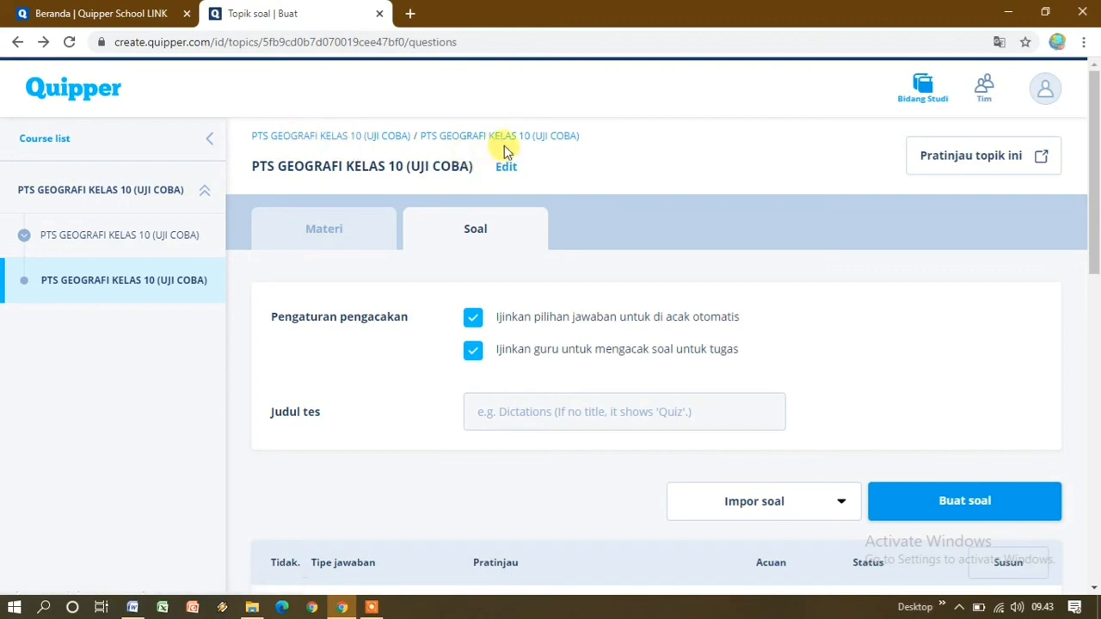
# Step: Start publishing the PTS GEOGRAFI KELAS 10 (UJI COBA) course and select all of its content, checking the listed questions
pyautogui.click(308, 144)
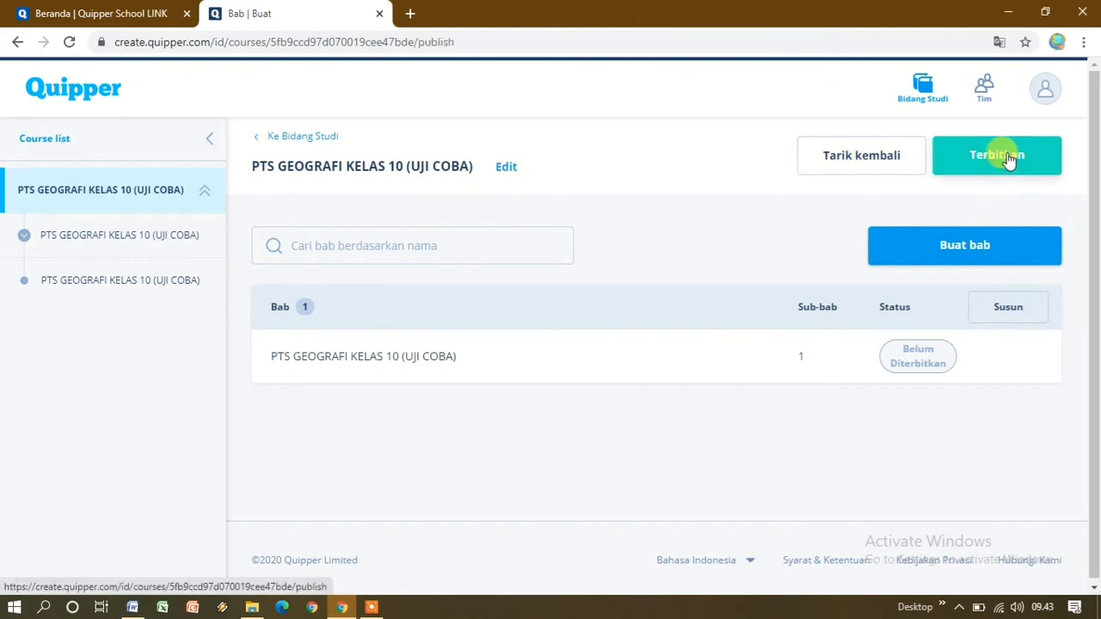
pyautogui.click(998, 155)
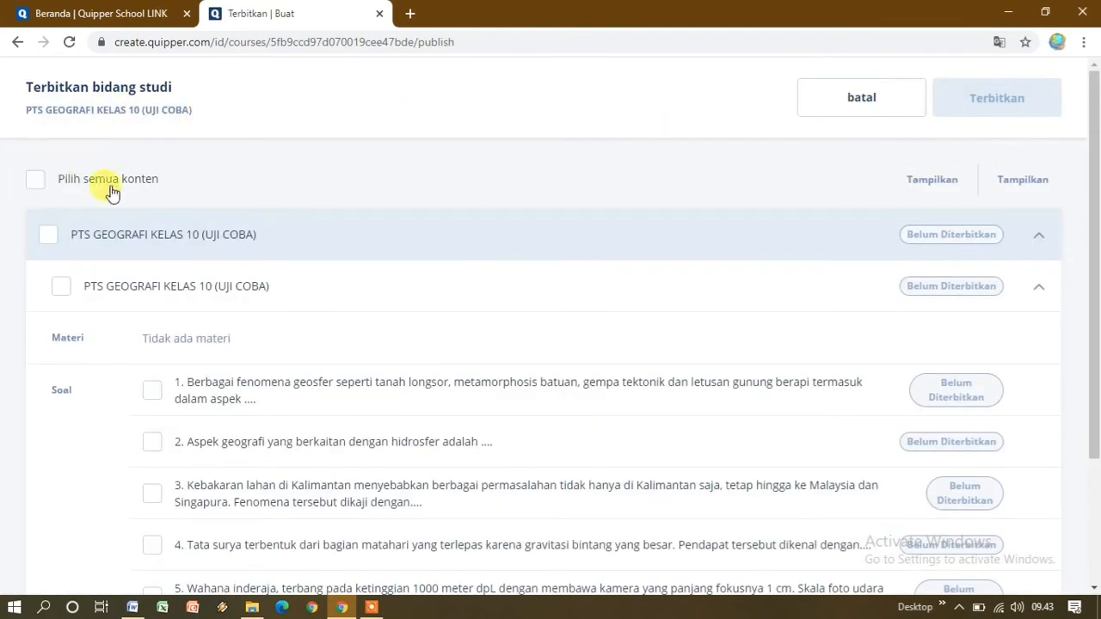
pyautogui.click(37, 183)
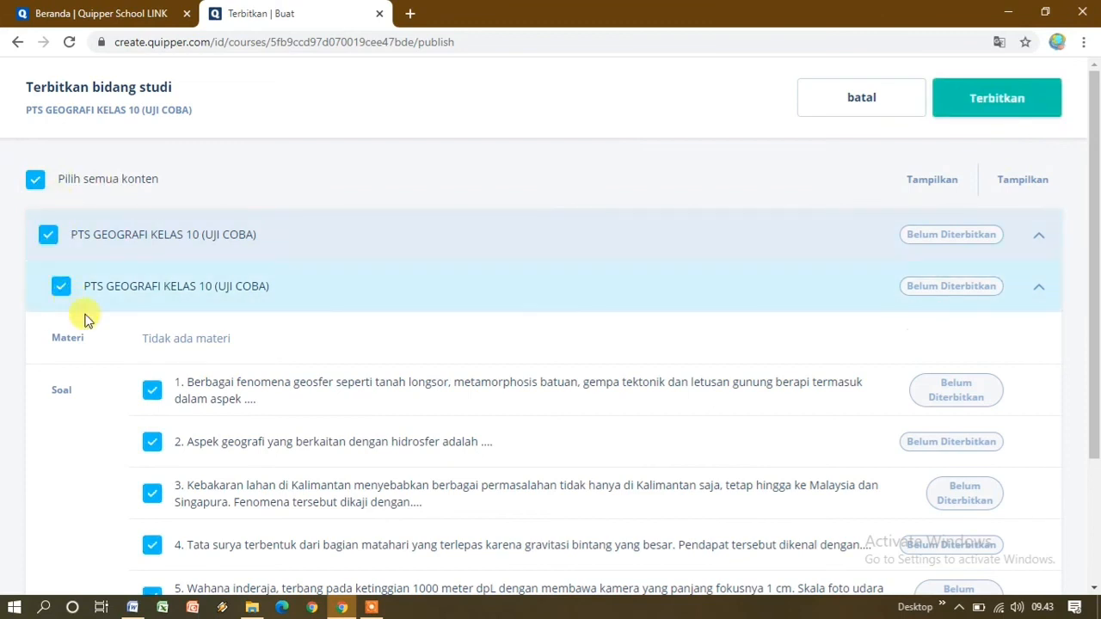
pyautogui.scroll(-3, 194, 352)
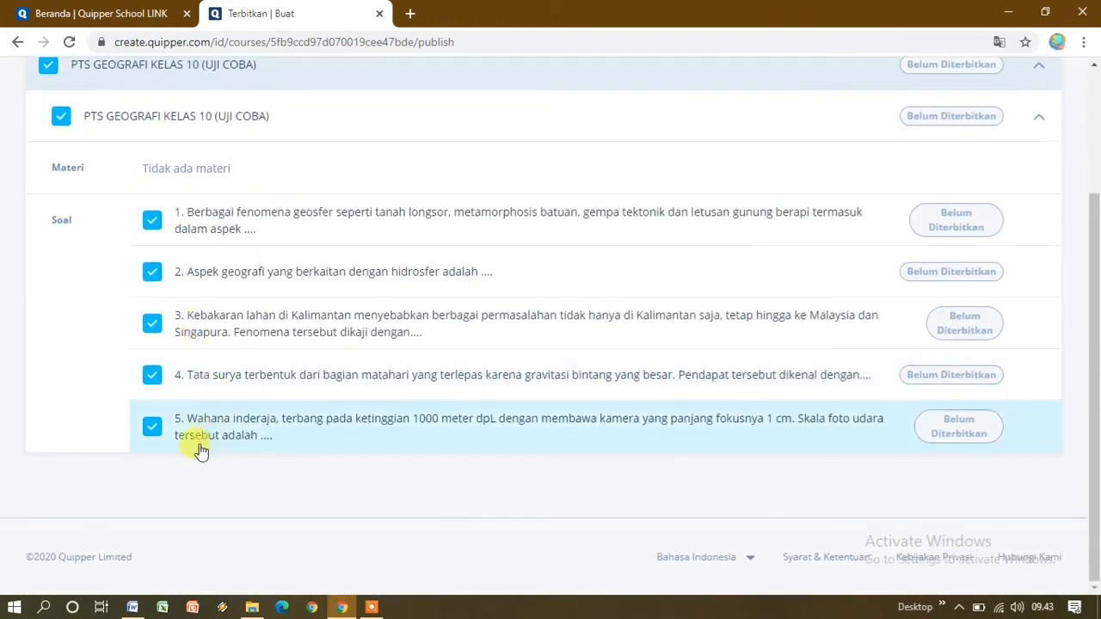
pyautogui.scroll(3, 215, 275)
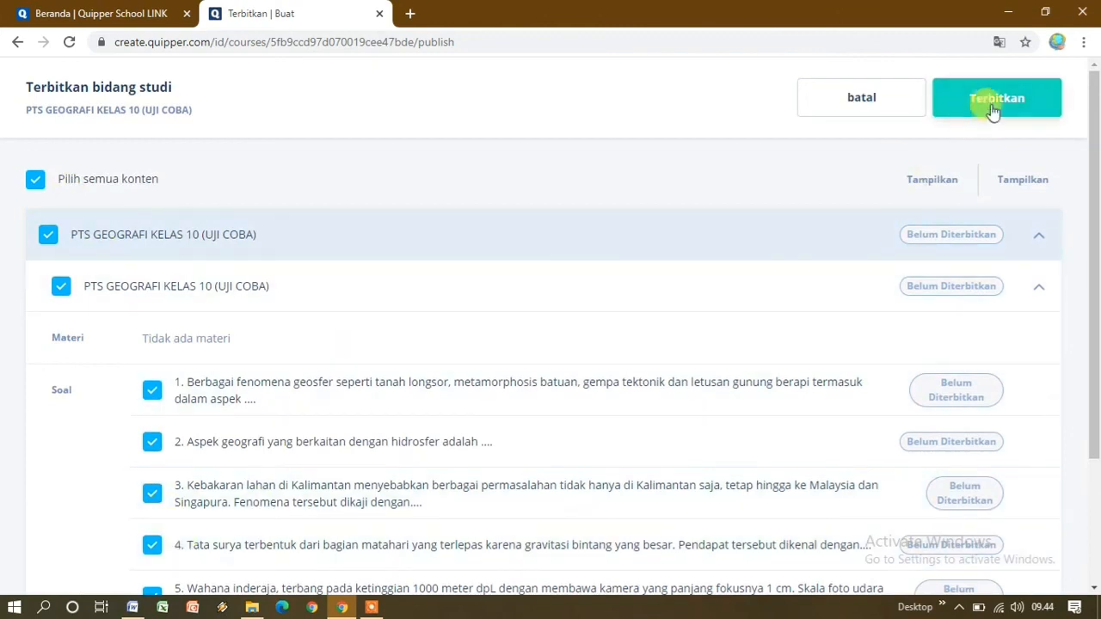
# Step: Publish the selected course content and return to the course overview
pyautogui.click(994, 108)
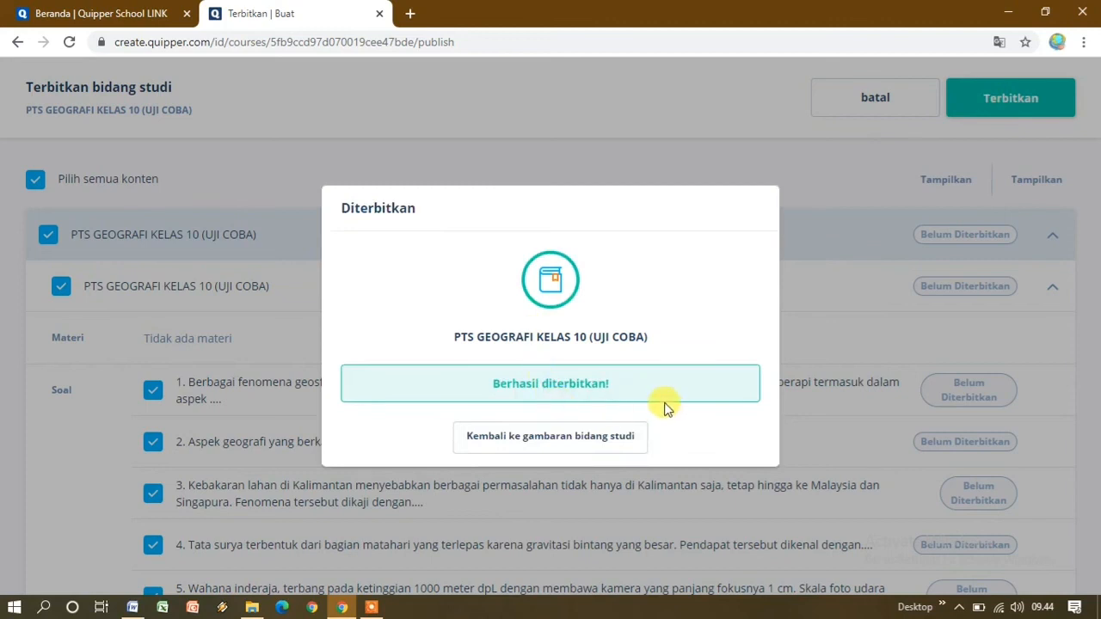
pyautogui.click(574, 438)
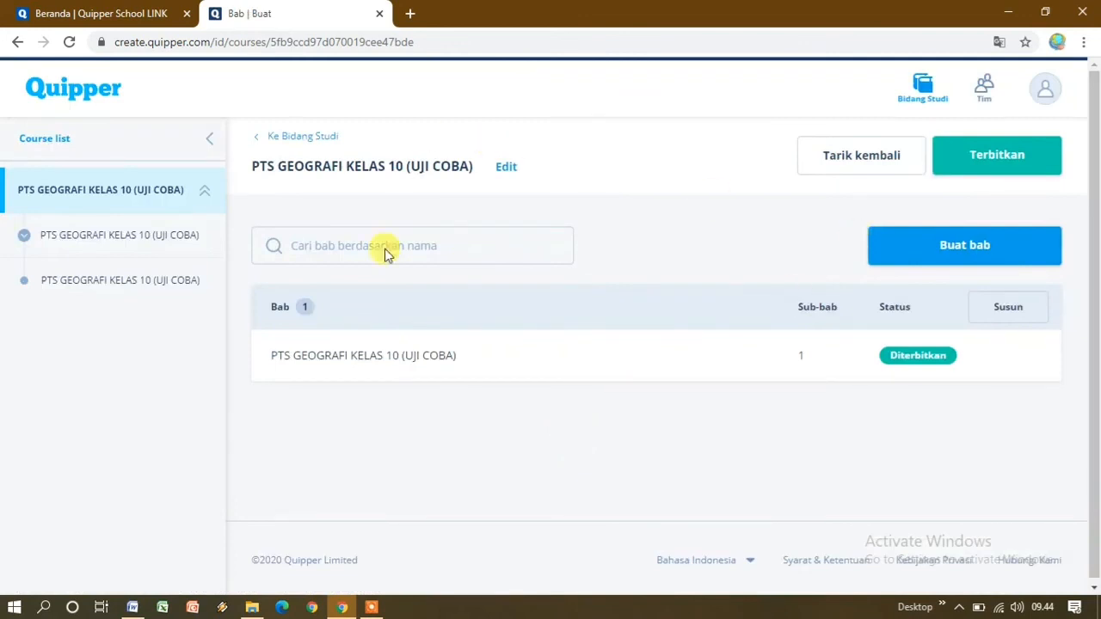
pyautogui.click(534, 245)
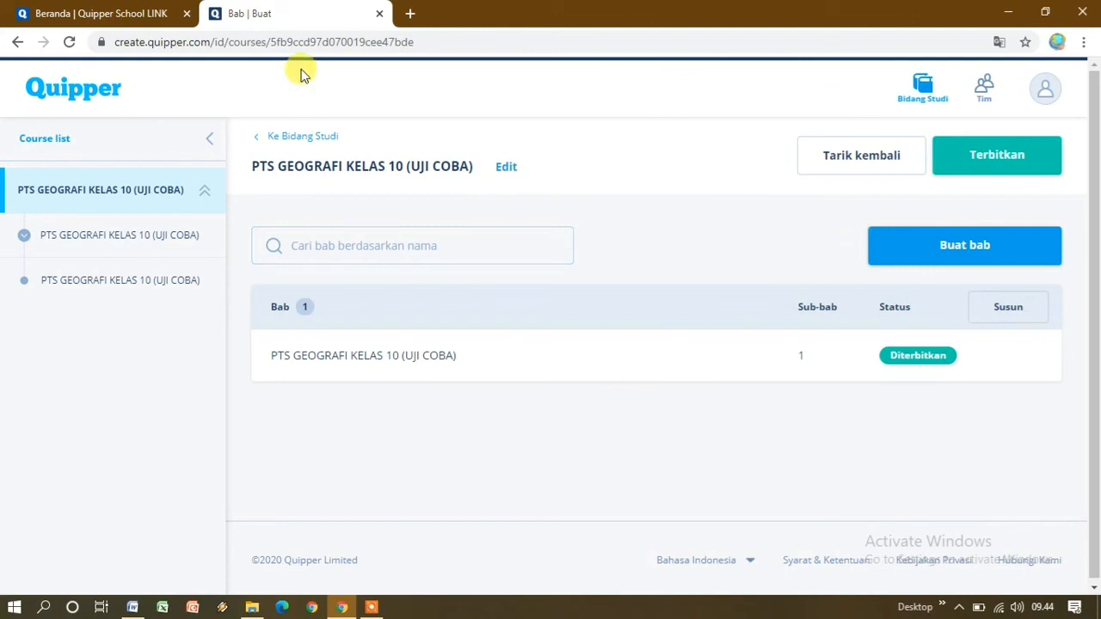
# Step: Switch to Quipper School LINK, open the curriculum page and set its category to "Materi sekolah saya"
pyautogui.click(88, 16)
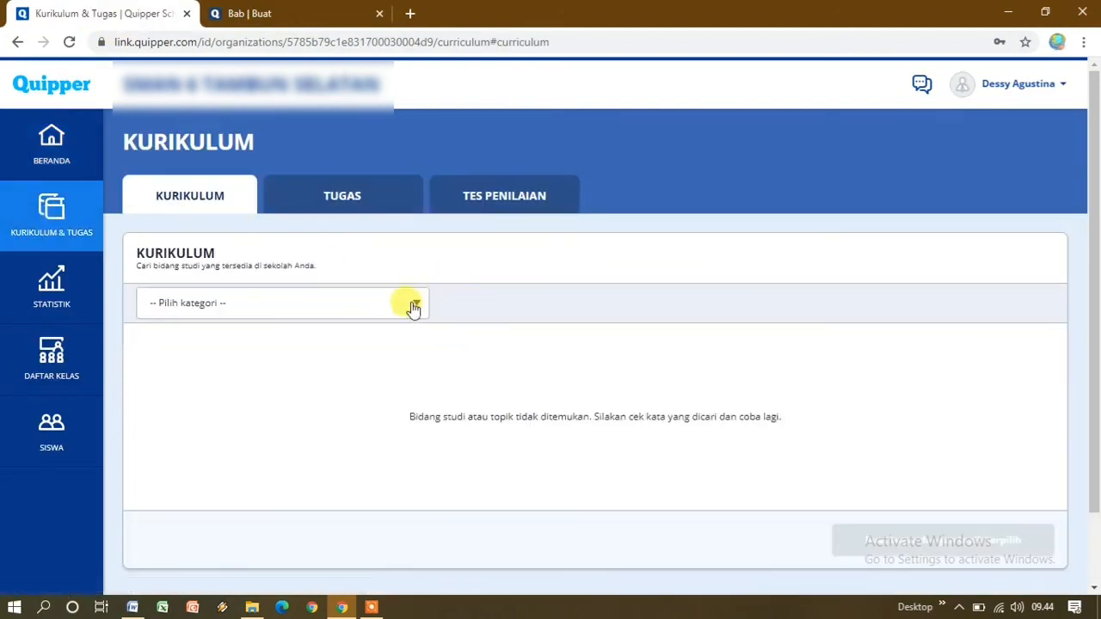
pyautogui.click(414, 308)
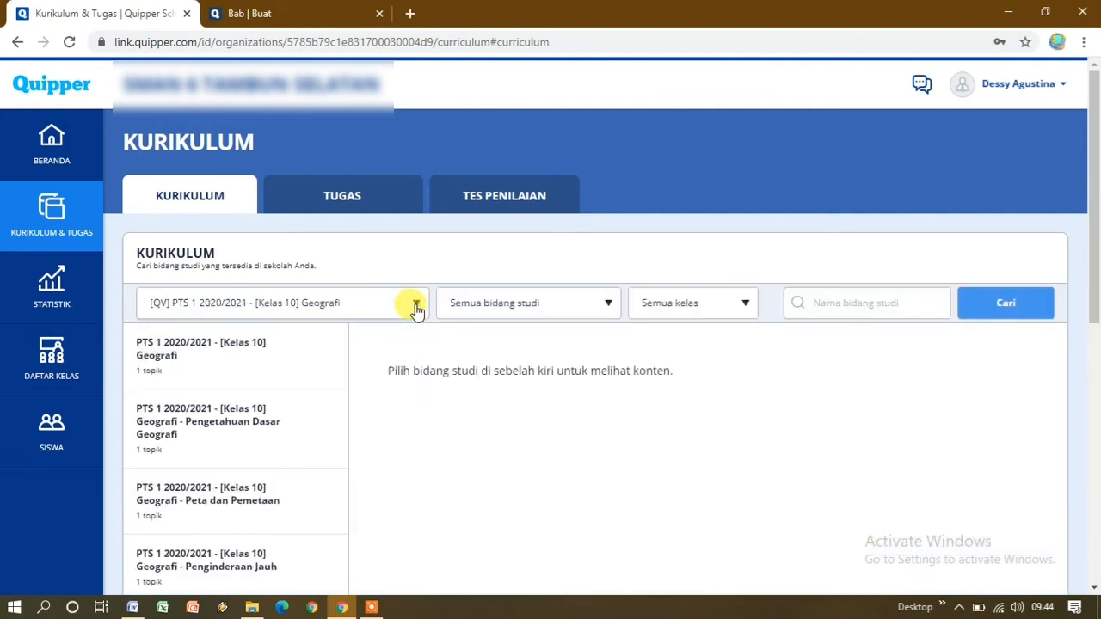
pyautogui.click(415, 306)
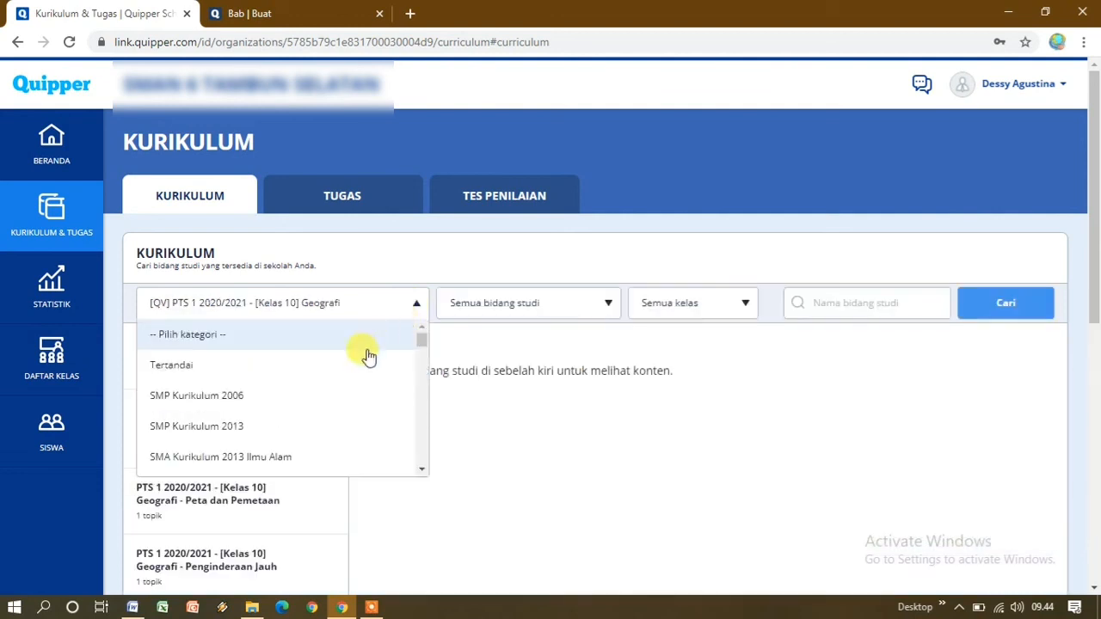
pyautogui.scroll(-3, 370, 366)
pyautogui.scroll(-10, 368, 366)
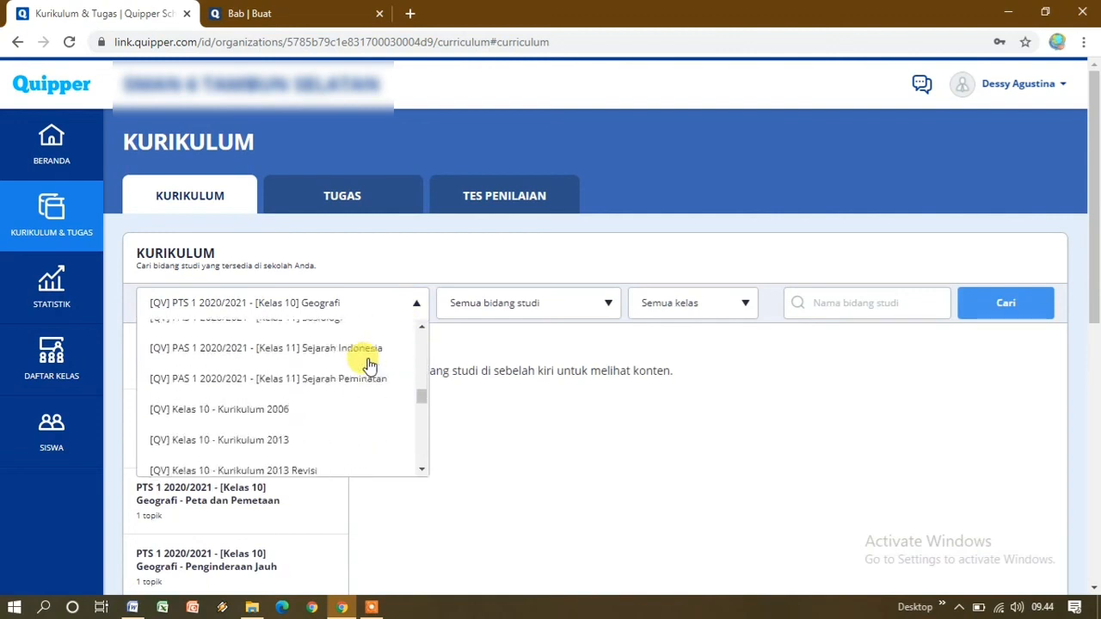
pyautogui.scroll(-3, 368, 365)
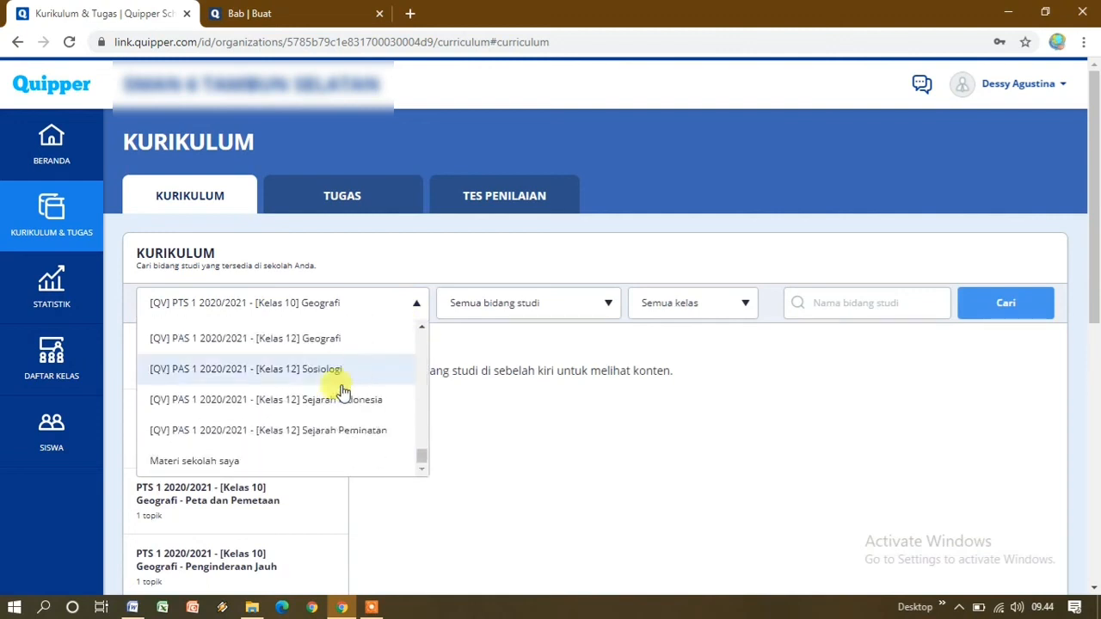
pyautogui.click(255, 466)
# Step: Find the course PTS GEOGRAFI KELAS 10 (UJI COBA) among the school's materials and open it
pyautogui.scroll(-5, 288, 387)
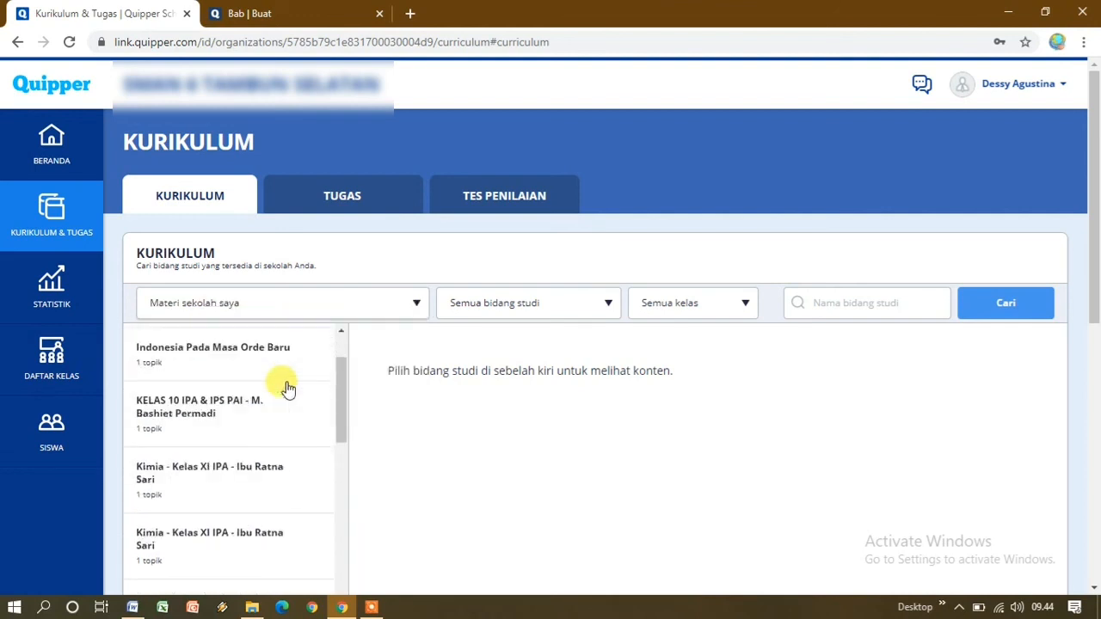
pyautogui.scroll(-1, 287, 387)
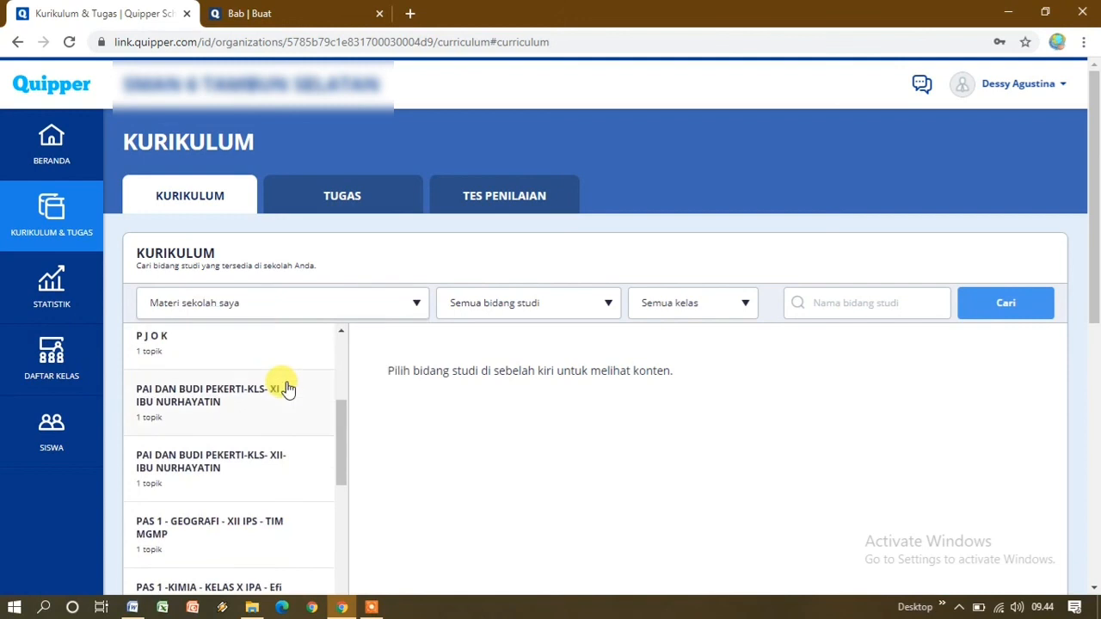
pyautogui.scroll(-5, 287, 387)
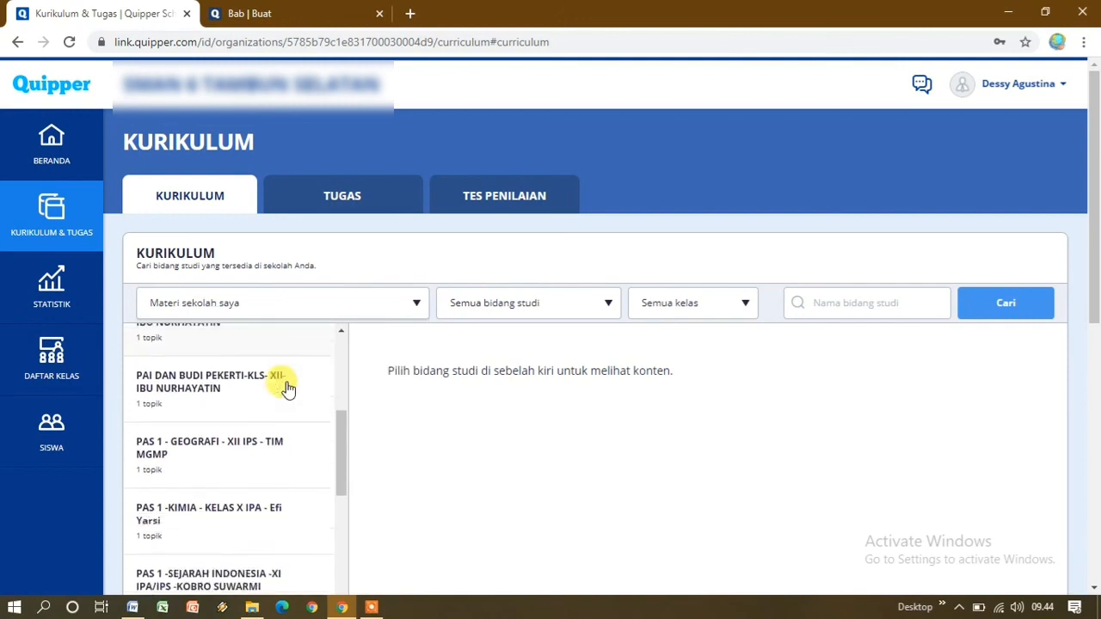
pyautogui.scroll(-4, 287, 389)
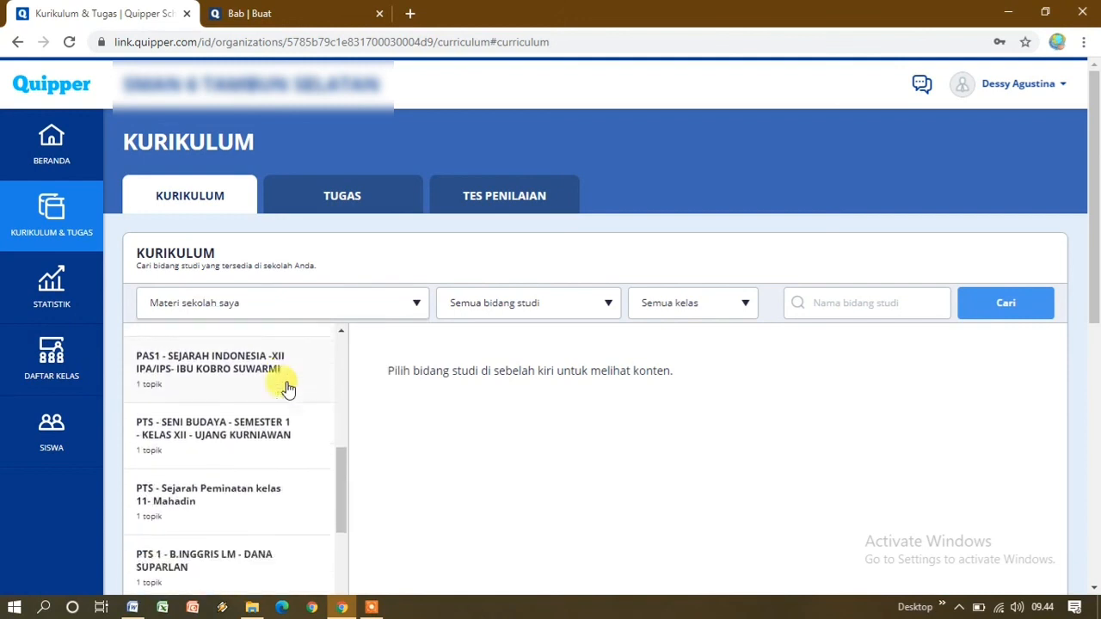
pyautogui.scroll(-2, 287, 389)
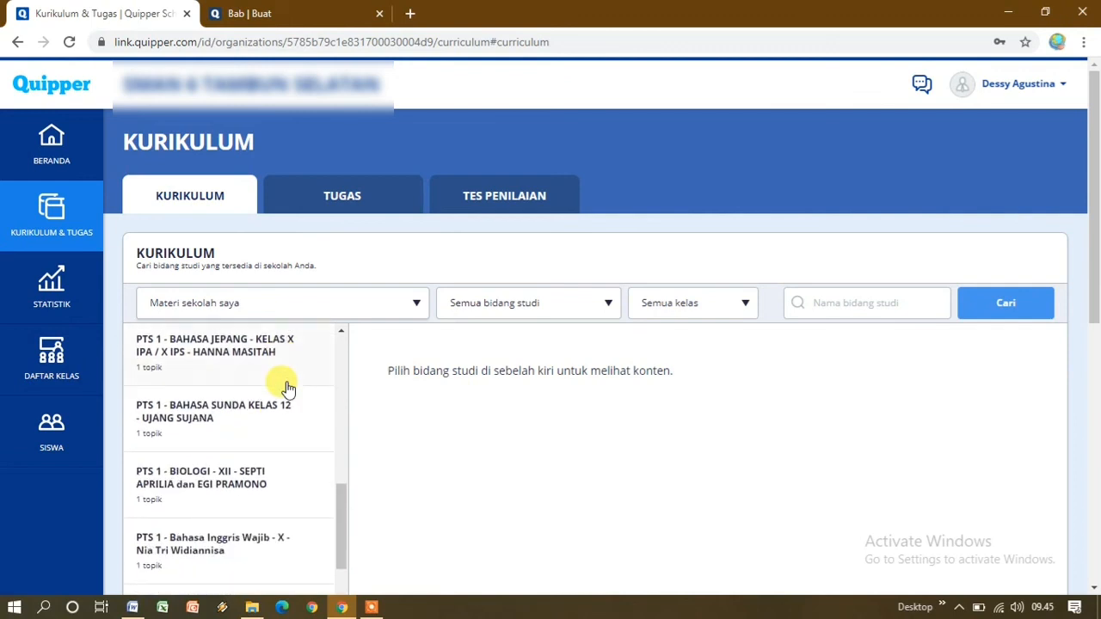
pyautogui.scroll(-1, 287, 389)
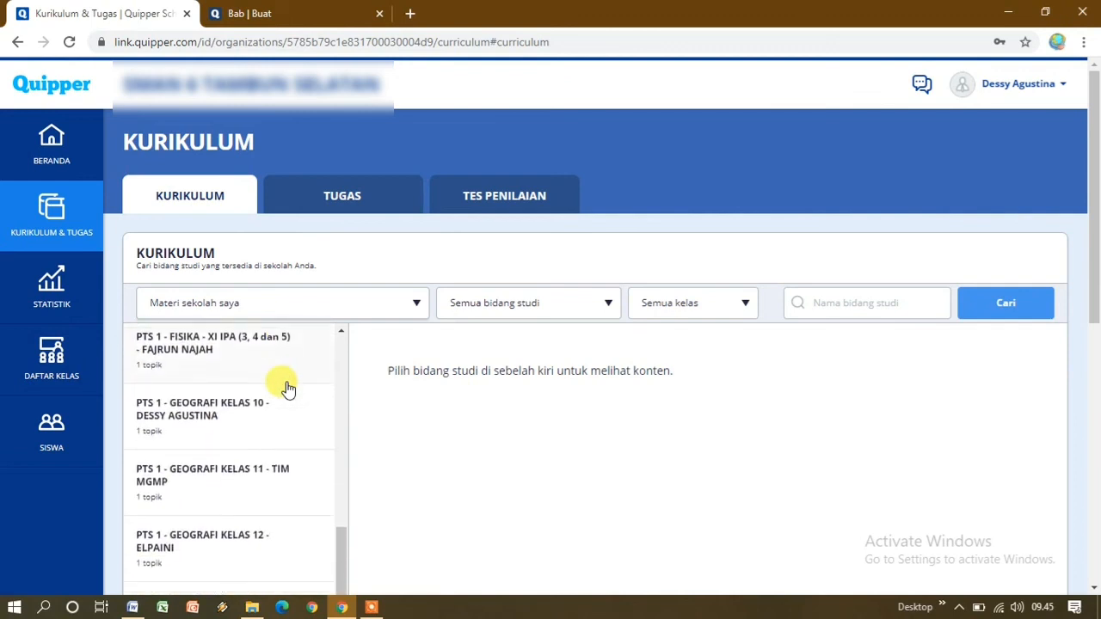
pyautogui.scroll(-1, 287, 389)
pyautogui.scroll(-1, 287, 389)
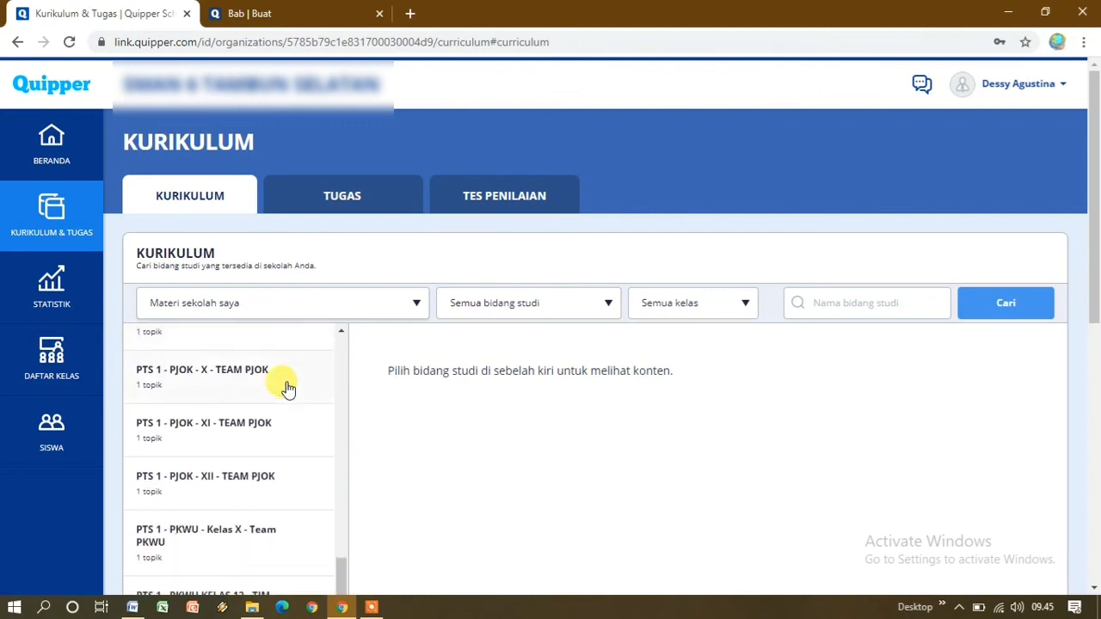
pyautogui.scroll(-2, 287, 388)
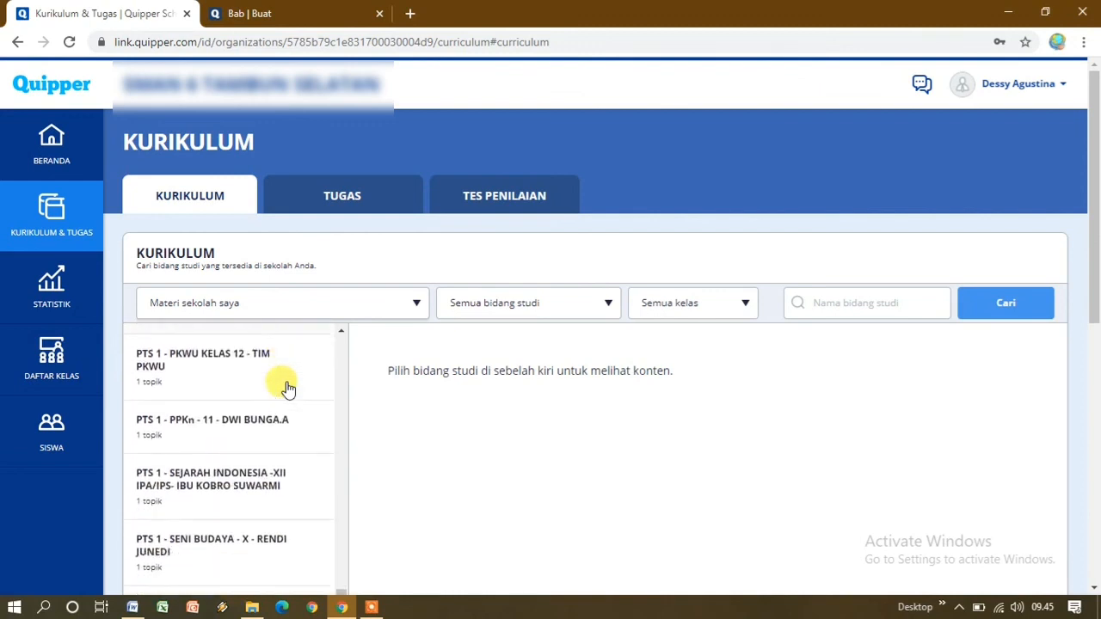
pyautogui.scroll(-3, 287, 389)
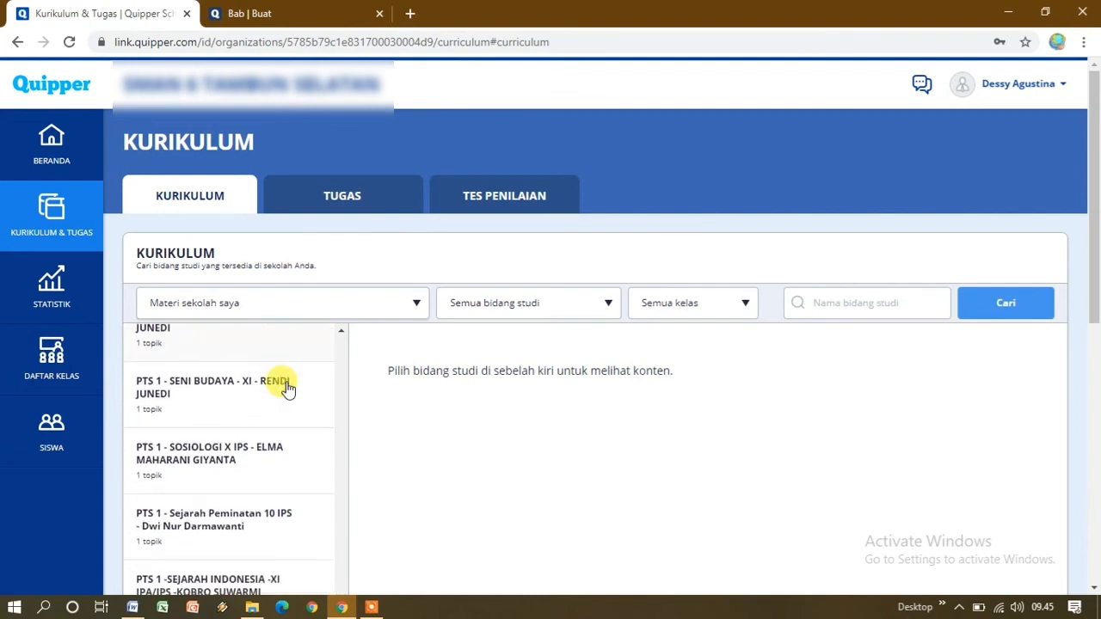
pyautogui.scroll(-6, 288, 388)
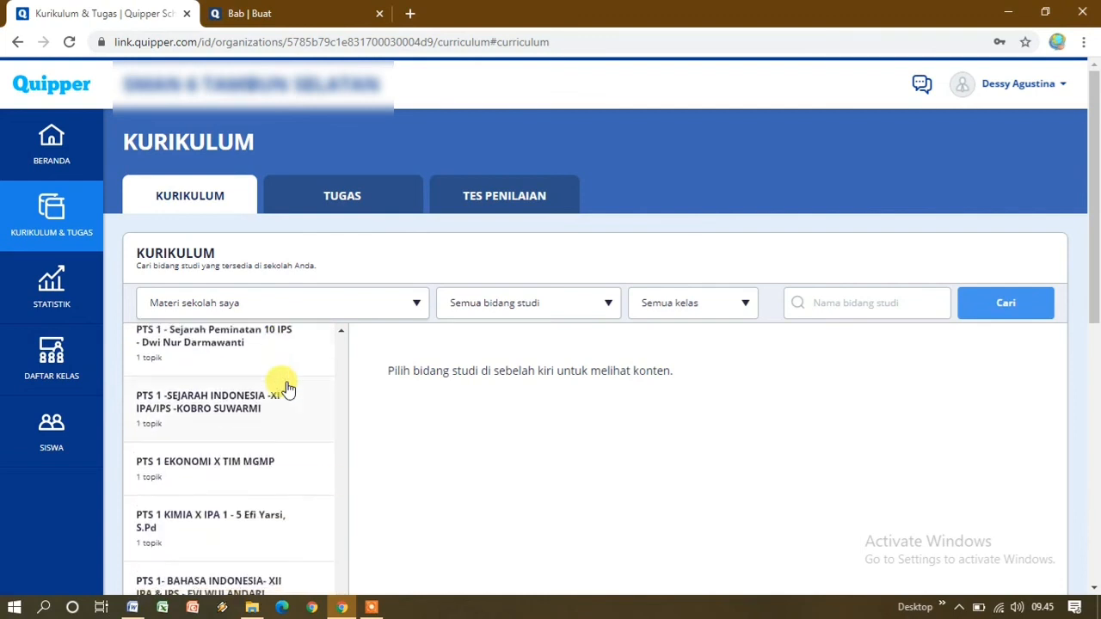
pyautogui.scroll(-5, 288, 389)
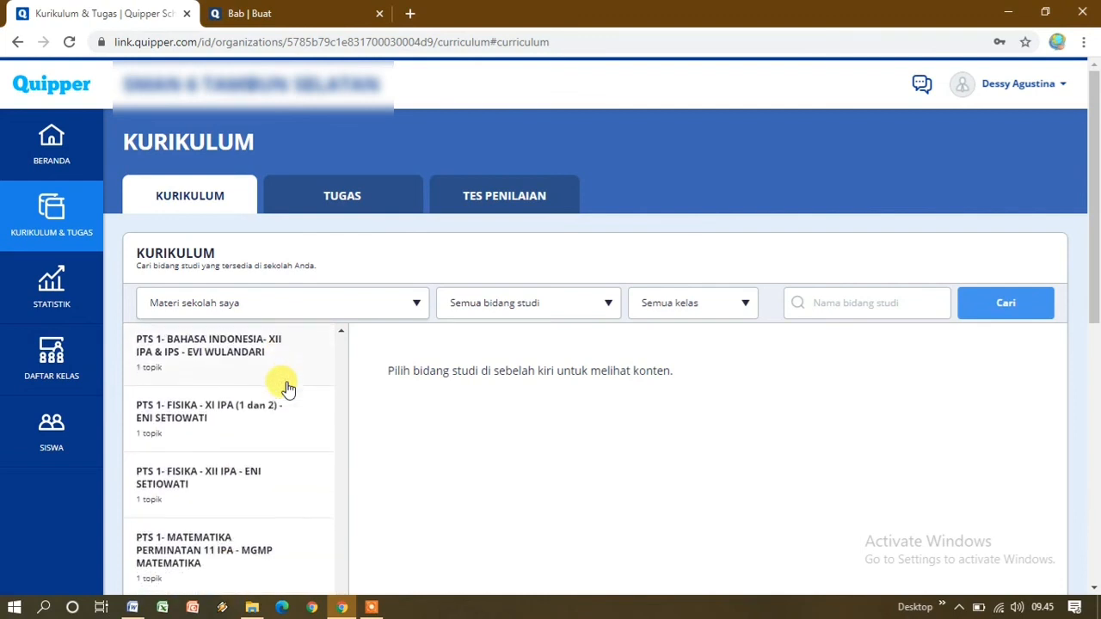
pyautogui.scroll(-5, 287, 389)
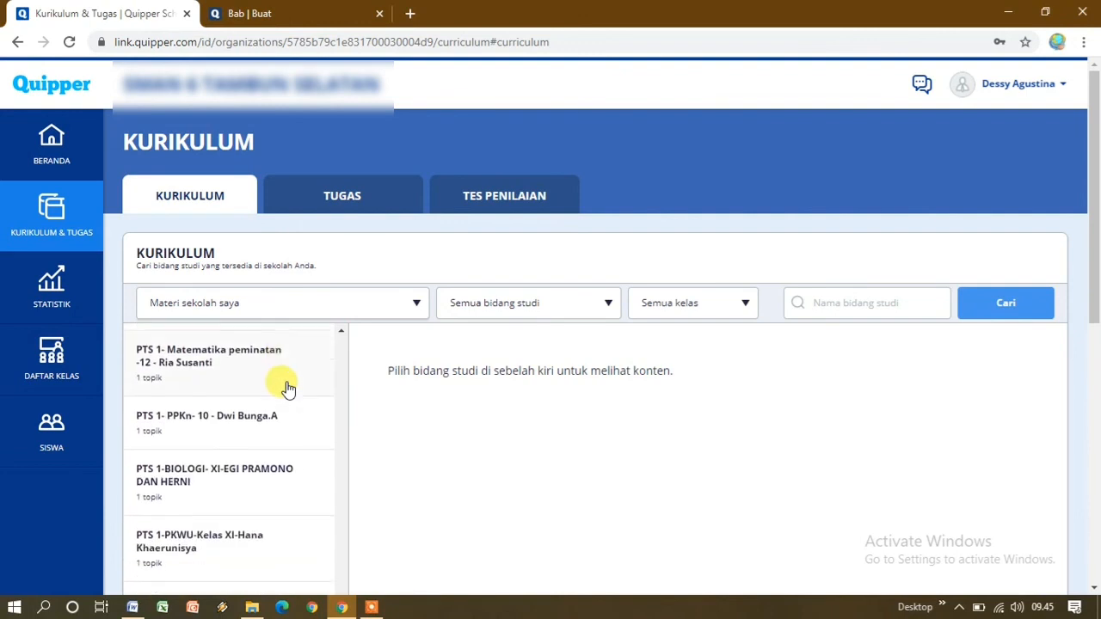
pyautogui.scroll(-4, 287, 389)
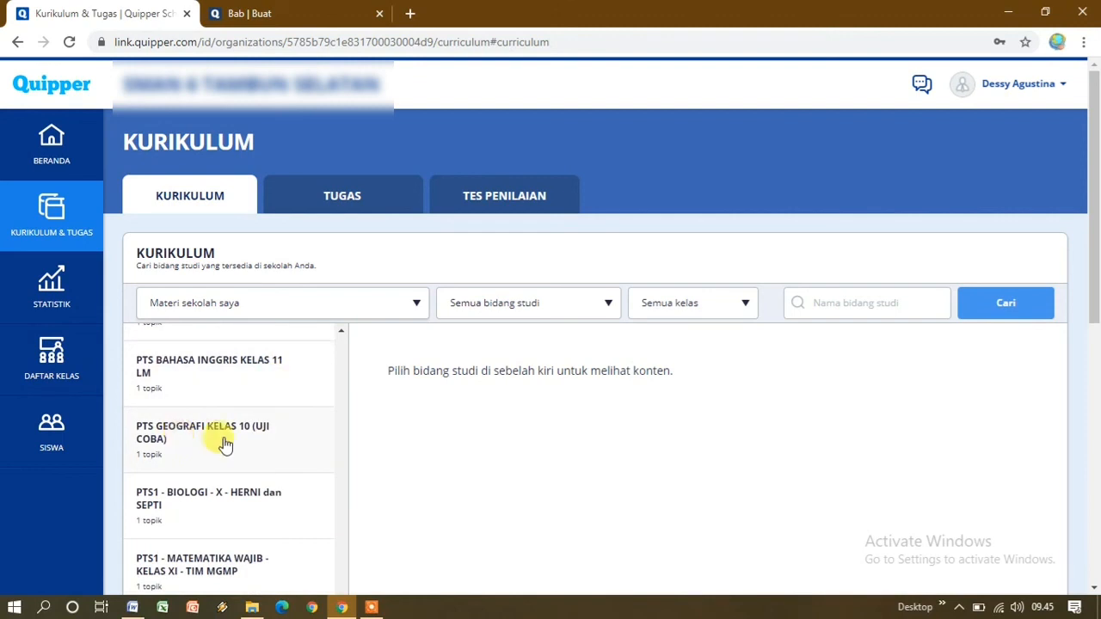
pyautogui.click(225, 443)
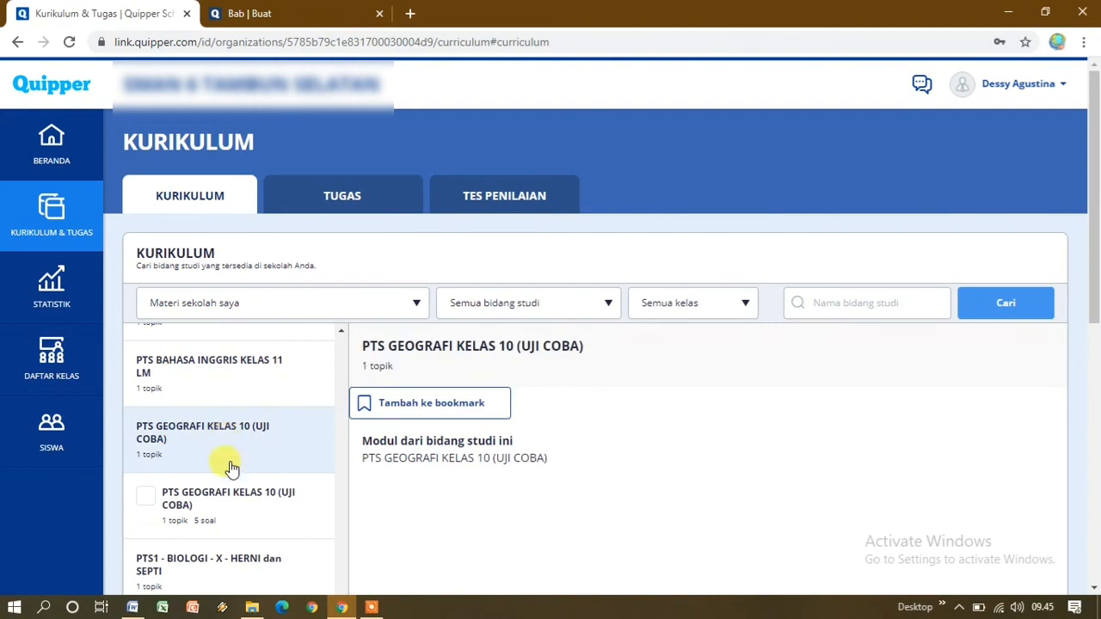
# Step: Expand the course's PTS GEOGRAFI KELAS 10 (UJI COBA) module and open the topic inside it
pyautogui.click(226, 508)
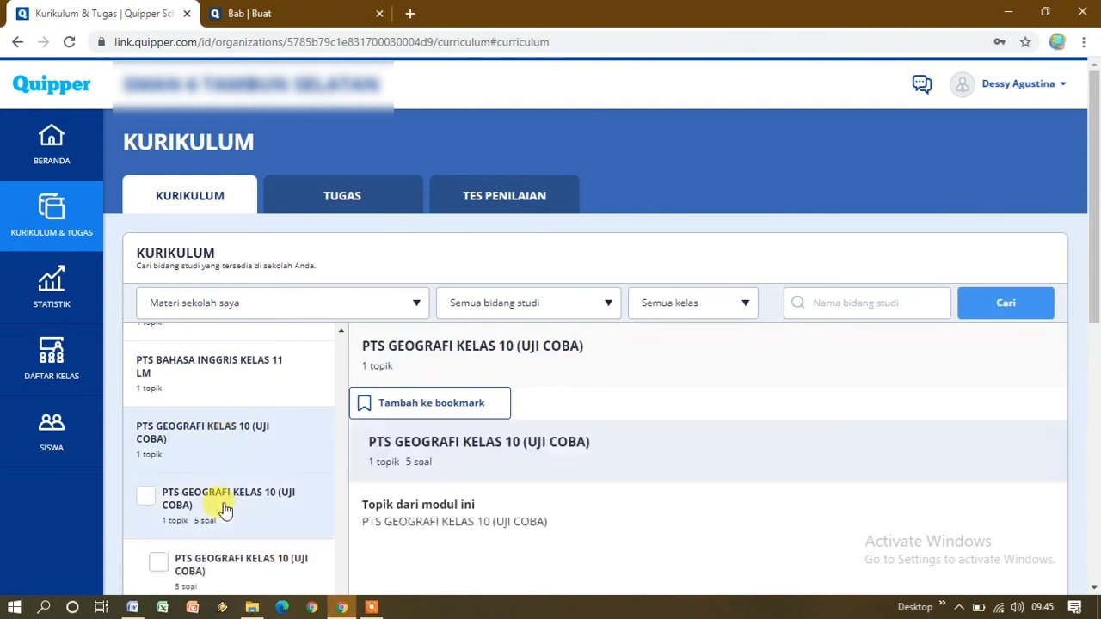
pyautogui.scroll(-1, 225, 509)
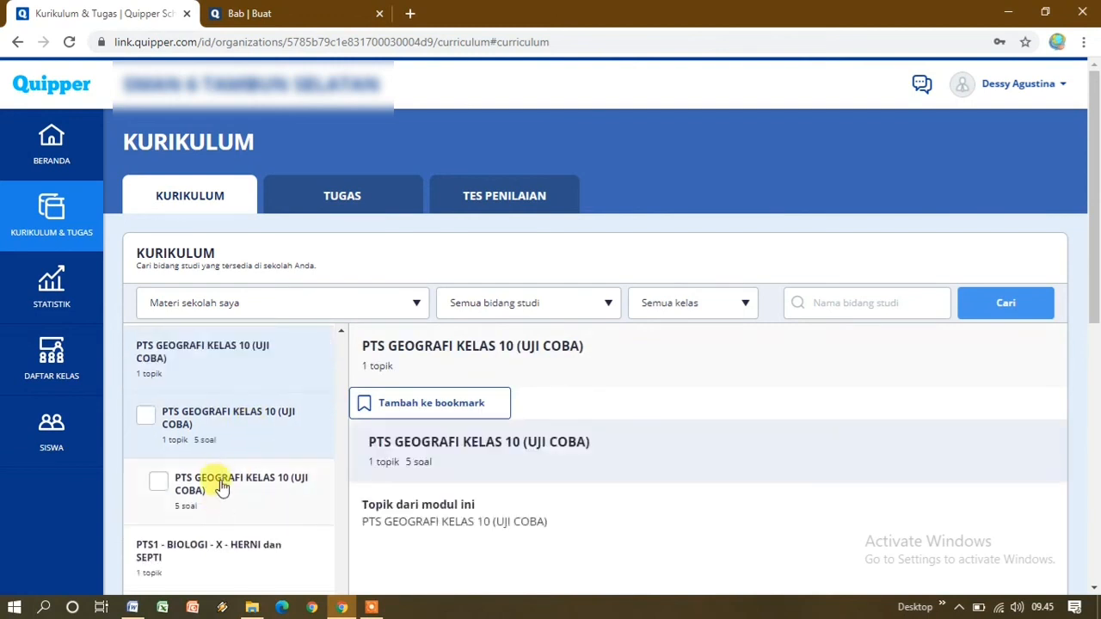
pyautogui.click(221, 487)
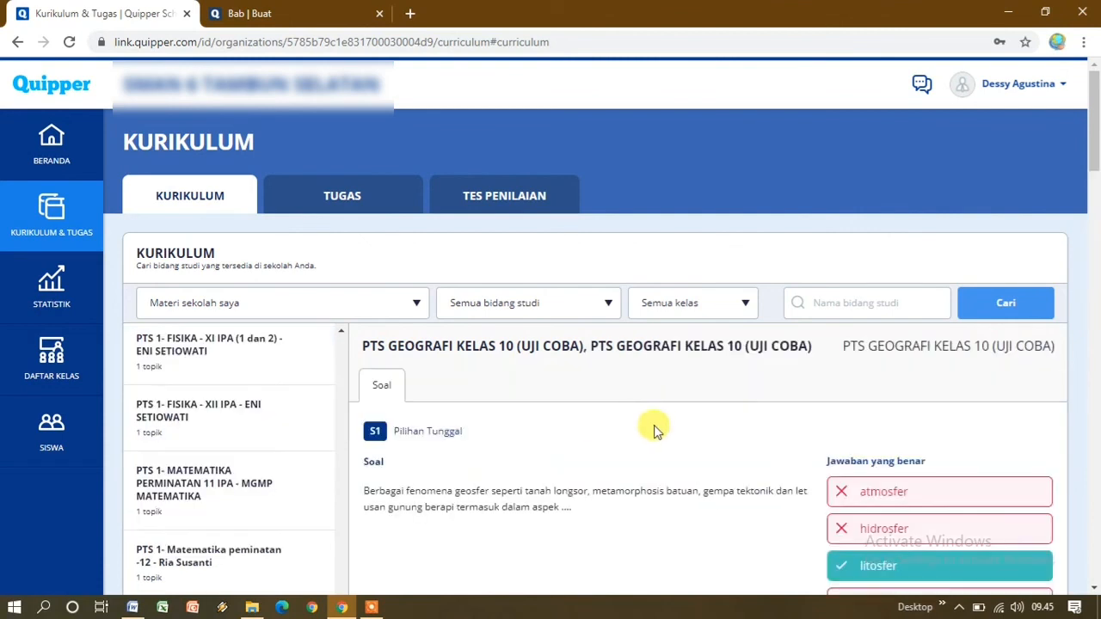
# Step: Review all of the topic's questions and answer keys, from the first question through the imported "Wahana inderaja" question
pyautogui.scroll(-3, 654, 430)
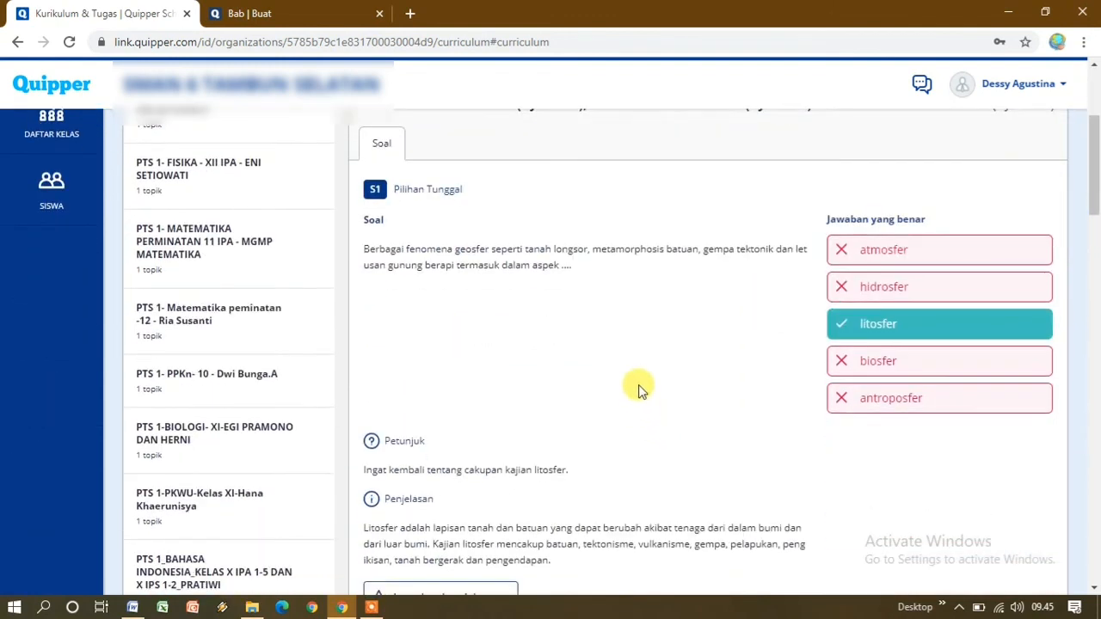
pyautogui.scroll(-7, 638, 390)
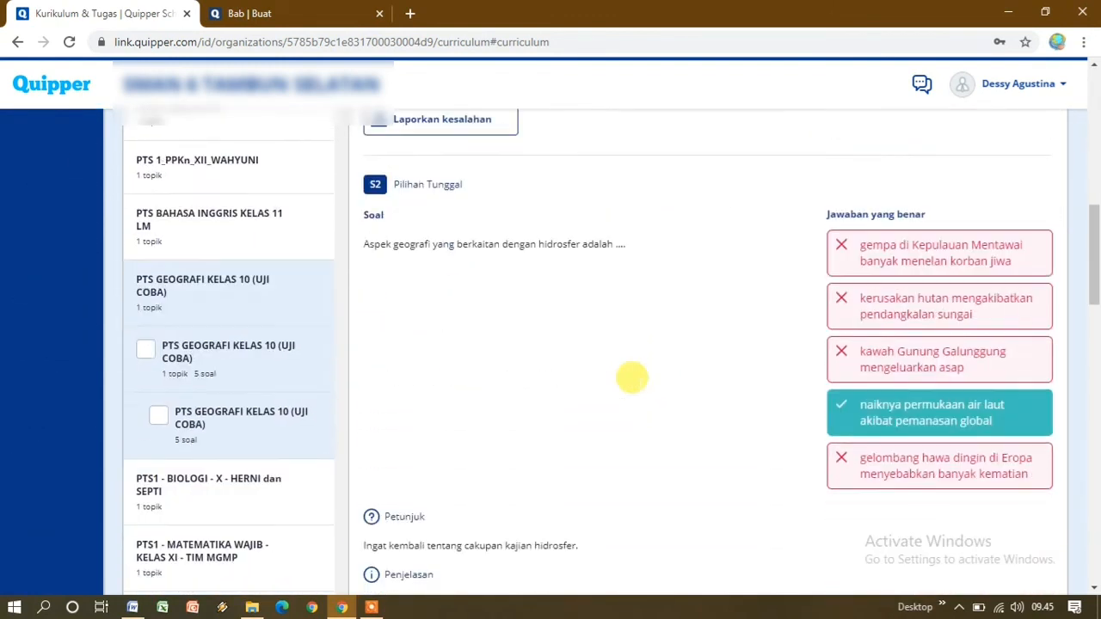
pyautogui.scroll(-4, 632, 377)
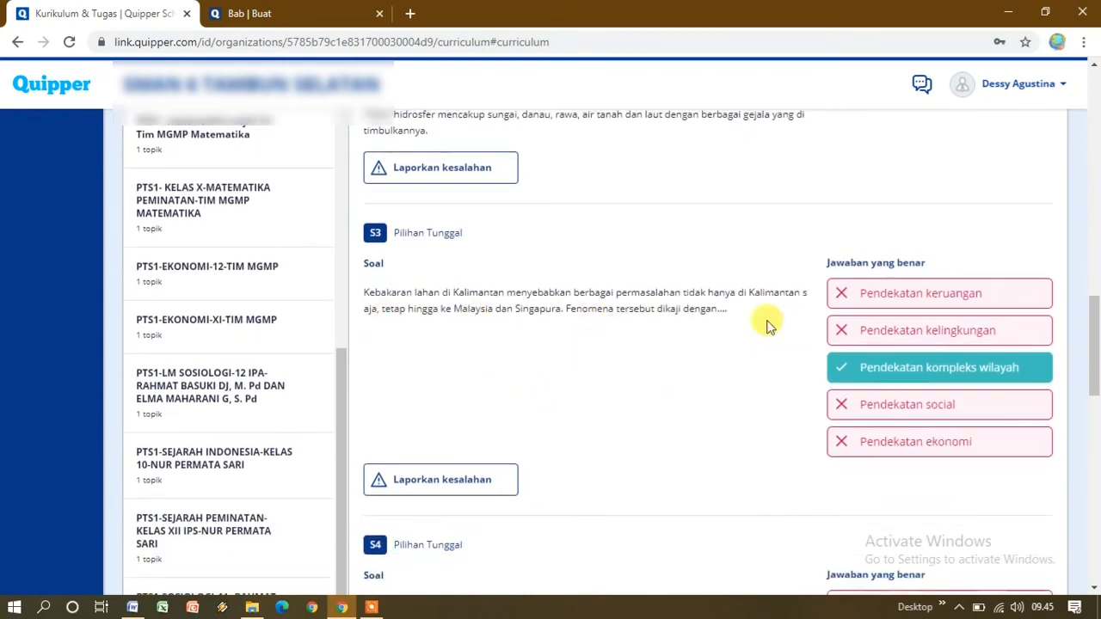
pyautogui.scroll(-3, 755, 360)
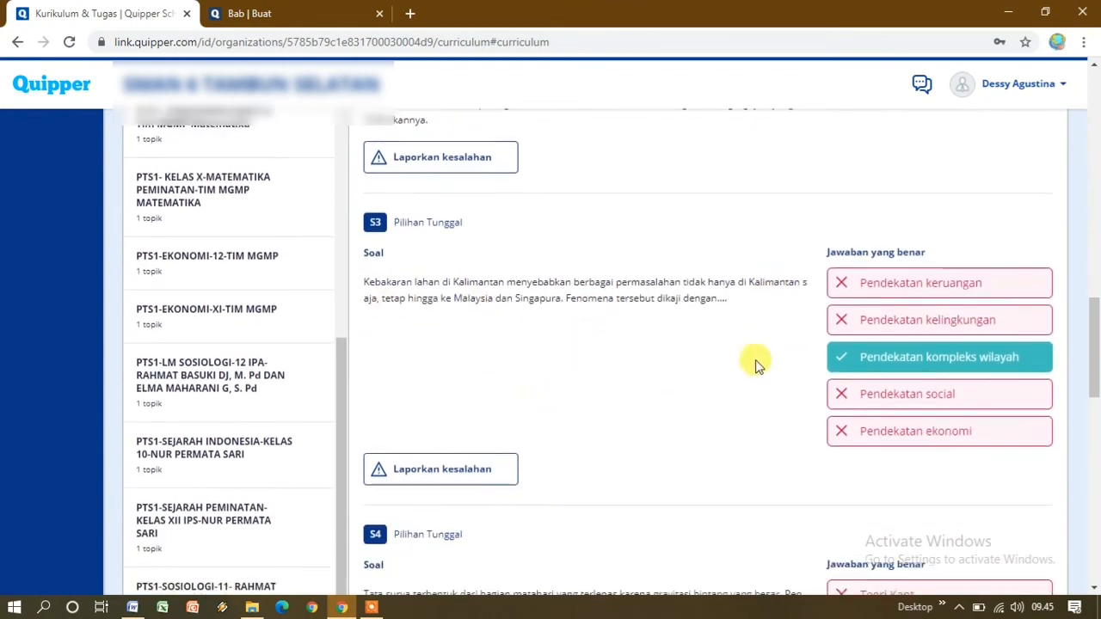
pyautogui.scroll(-7, 756, 360)
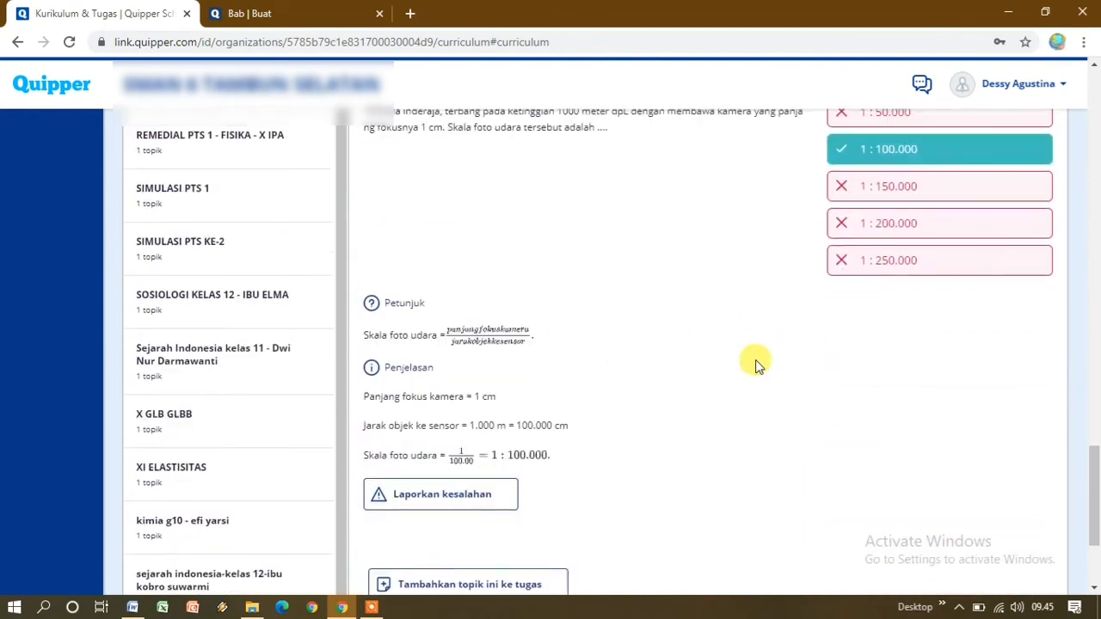
pyautogui.scroll(1, 755, 359)
pyautogui.scroll(15, 755, 359)
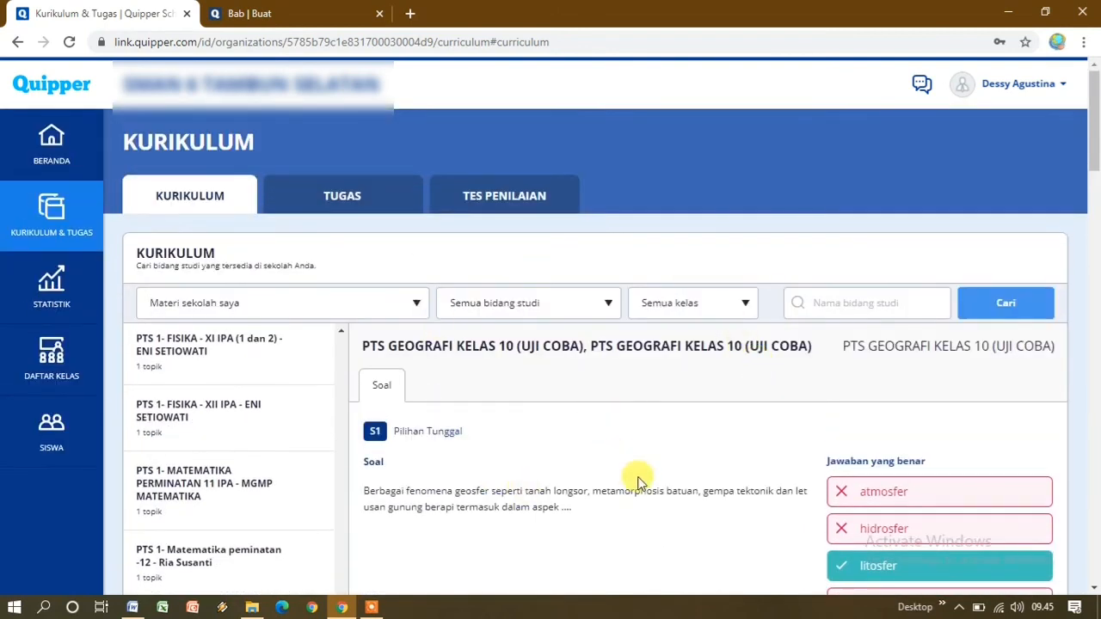
# Step: Examine the first question about geosphere phenomena again, including its answer choices, hint and explanation
pyautogui.scroll(-1, 639, 479)
pyautogui.scroll(-1, 639, 479)
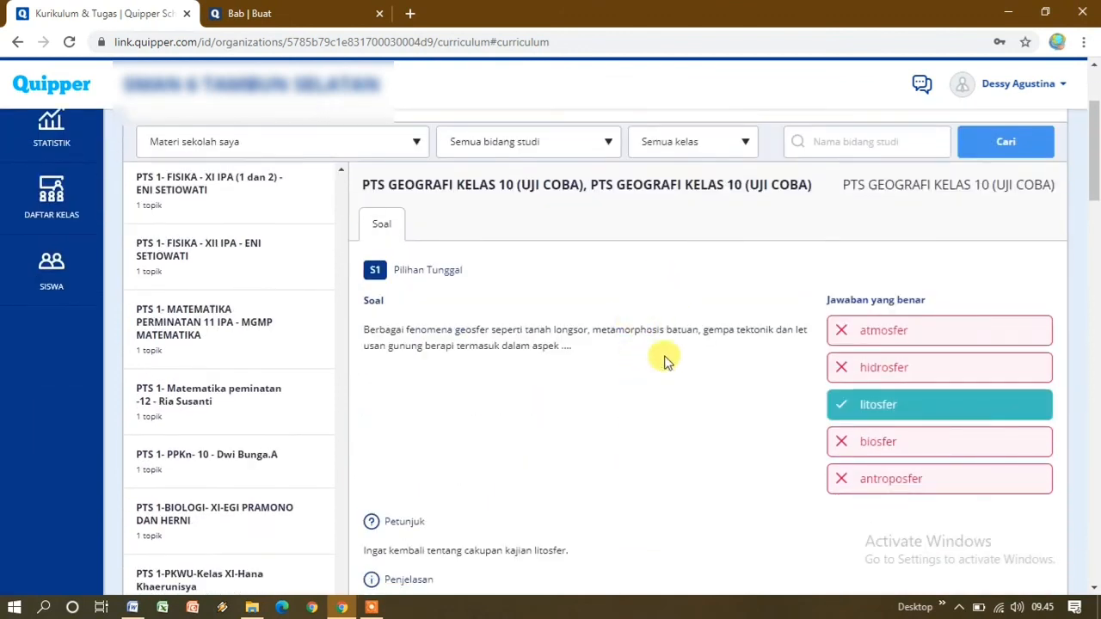
pyautogui.scroll(-4, 614, 262)
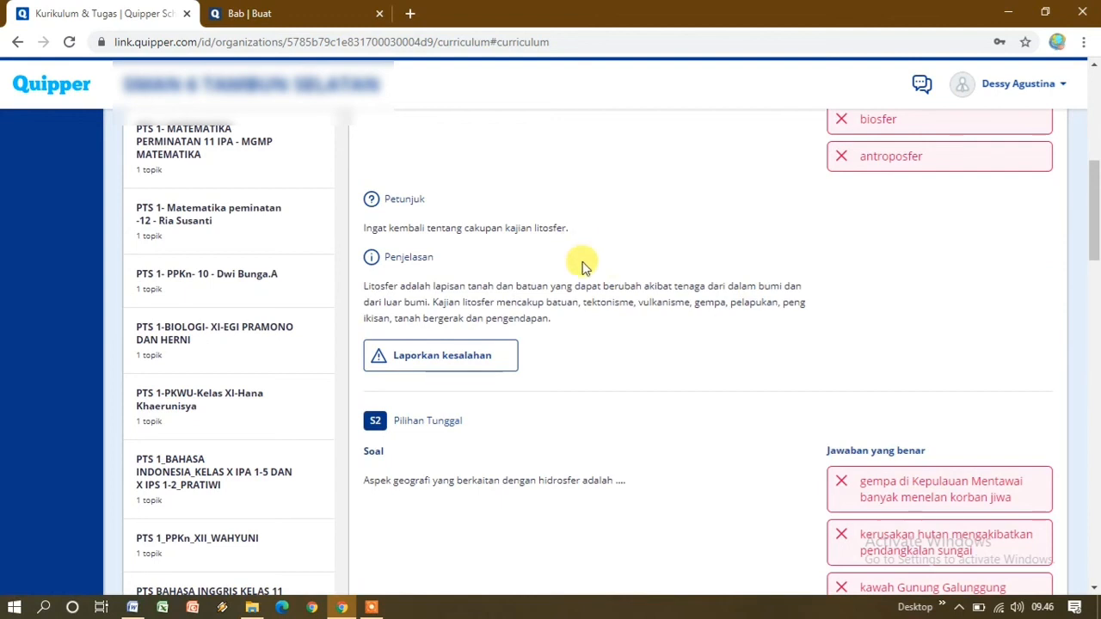
pyautogui.scroll(1, 583, 263)
pyautogui.scroll(5, 582, 263)
pyautogui.scroll(-4, 583, 267)
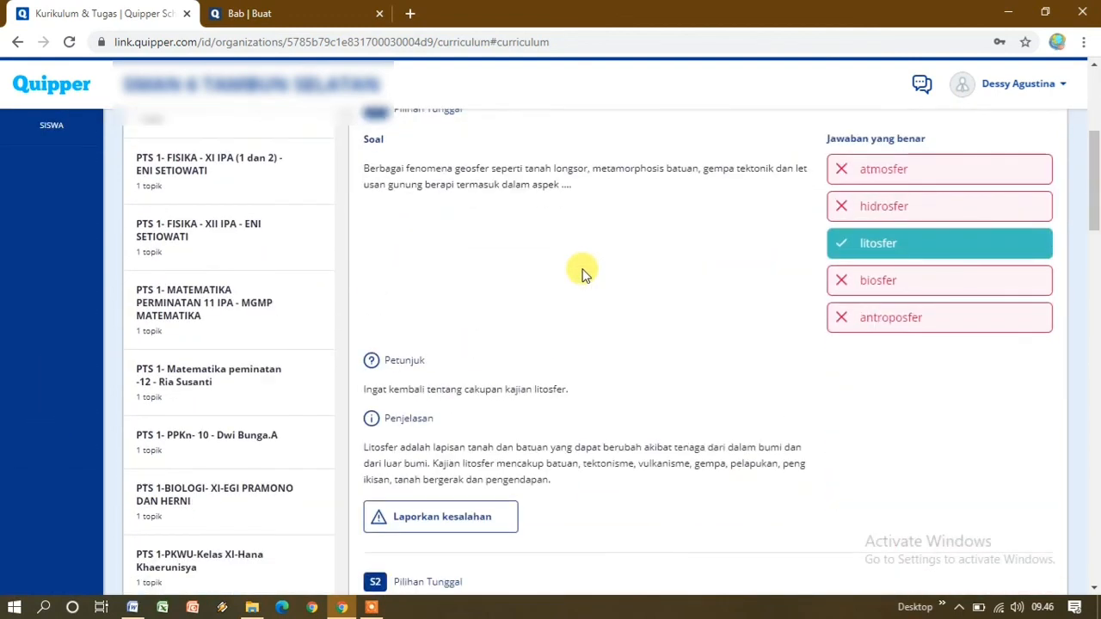
pyautogui.scroll(4, 583, 272)
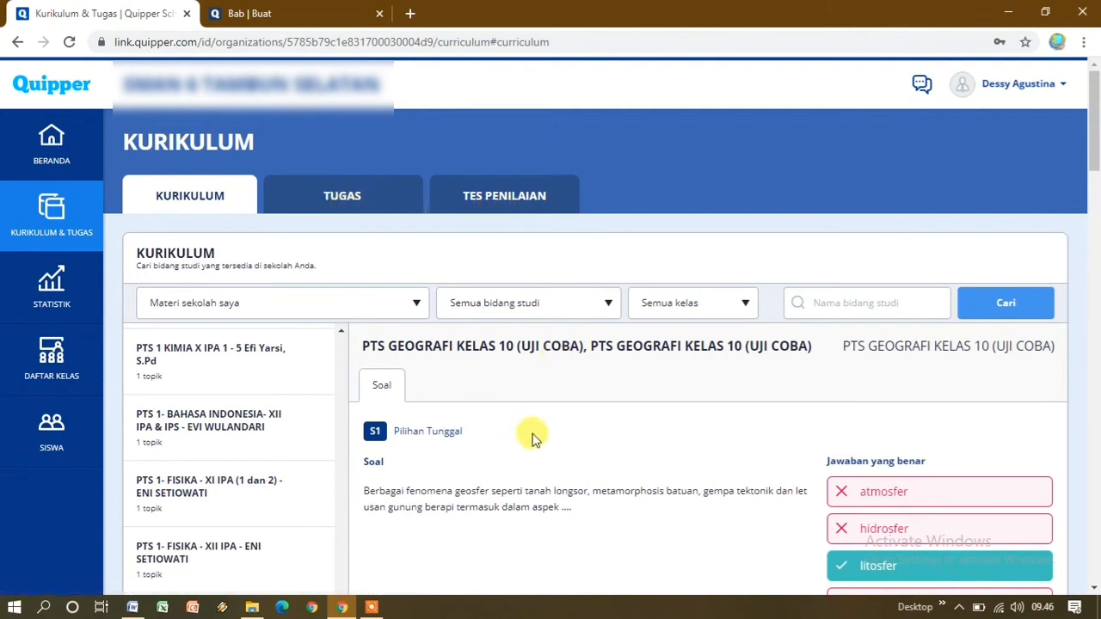
pyautogui.scroll(-2, 531, 439)
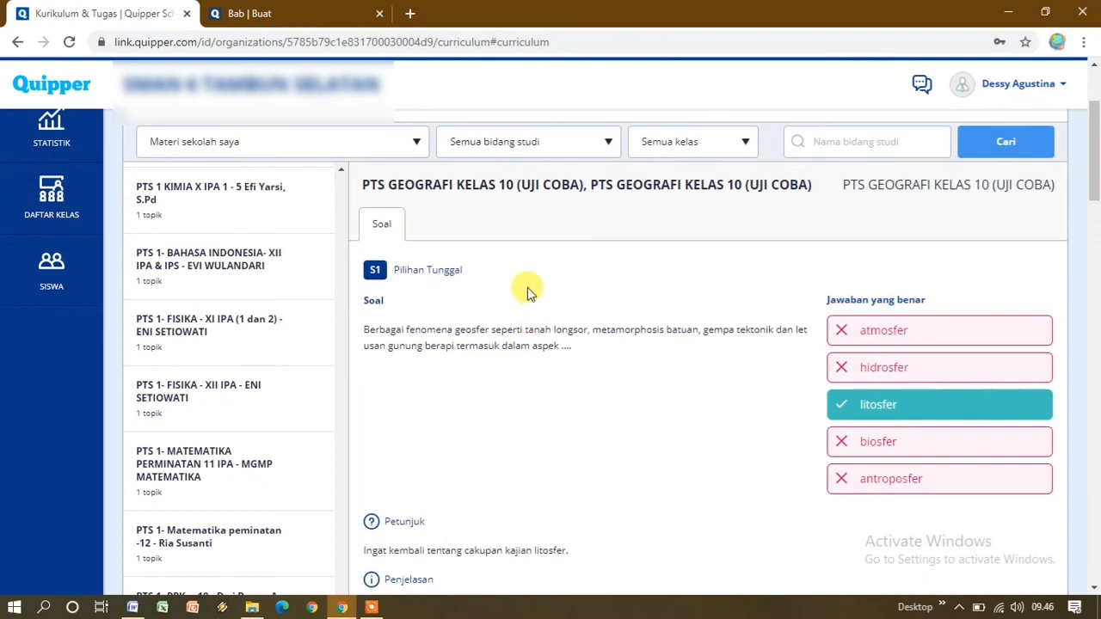